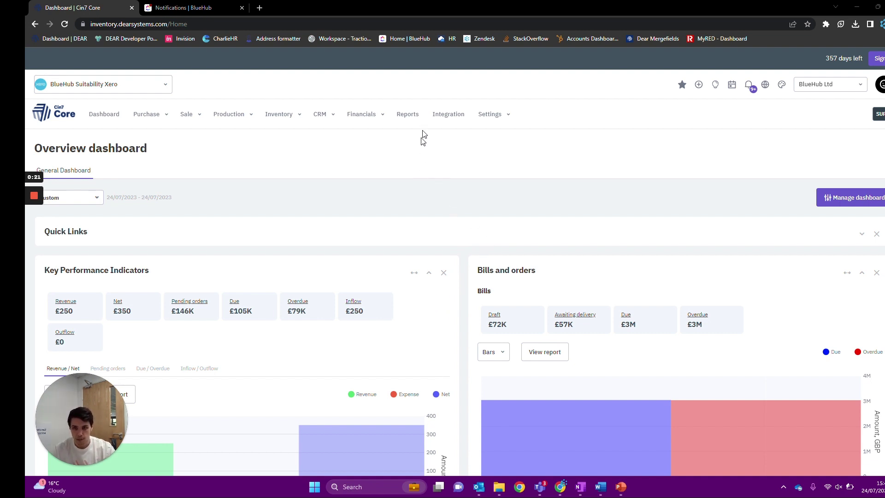
# Search the available integrations for "shop" and open the Shopify integration
pyautogui.click(447, 118)
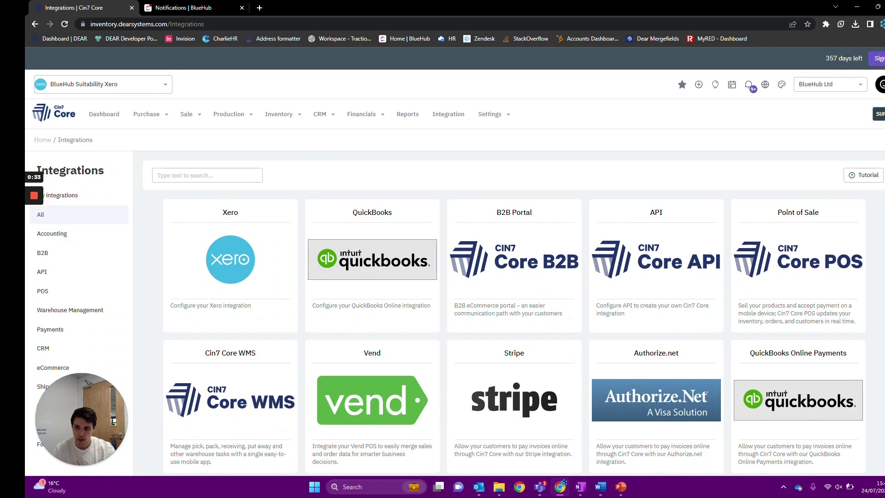
pyautogui.click(194, 174)
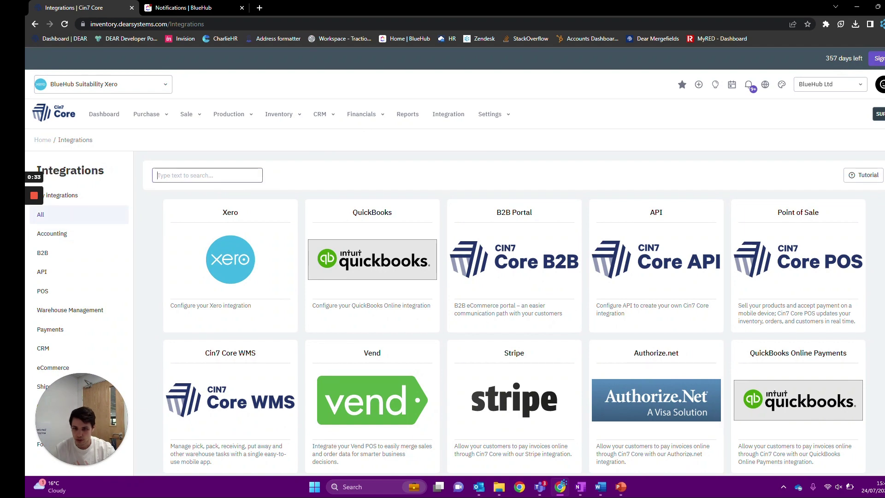
pyautogui.write('shop')
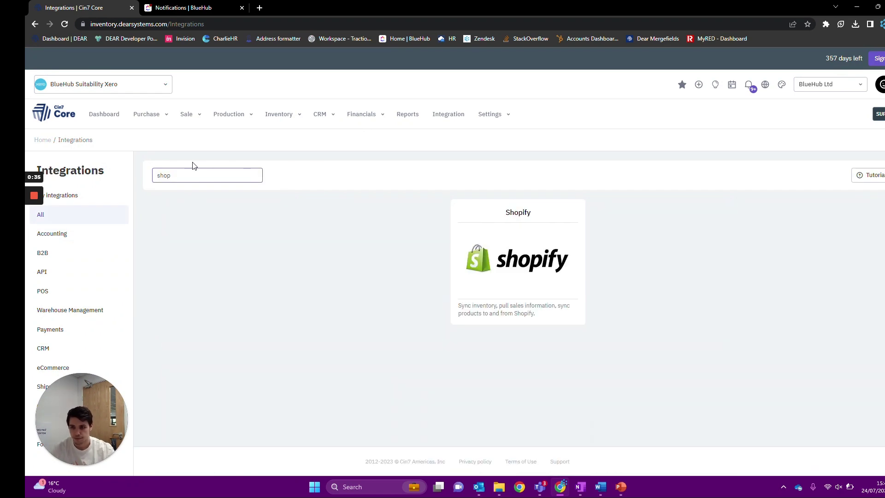
pyautogui.click(522, 280)
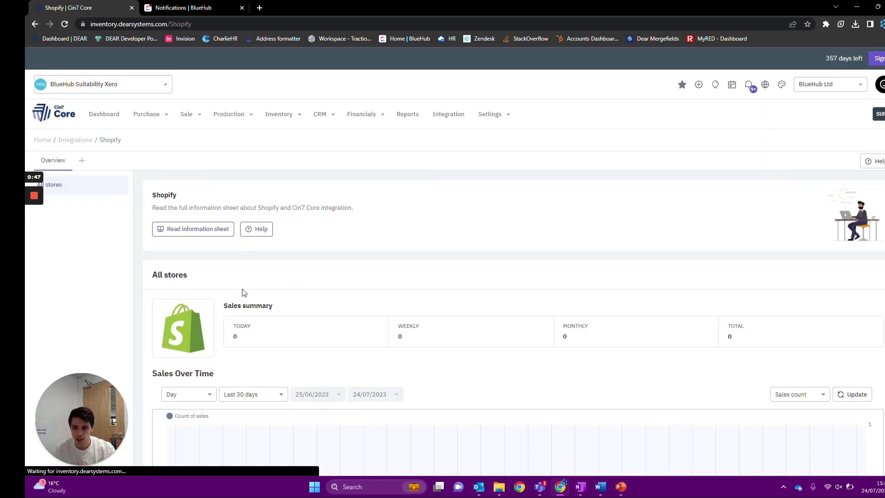
# Connect a new Shopify shop by choosing the BluehubTest store and authorising installation of the Cin7 Core app
pyautogui.click(81, 161)
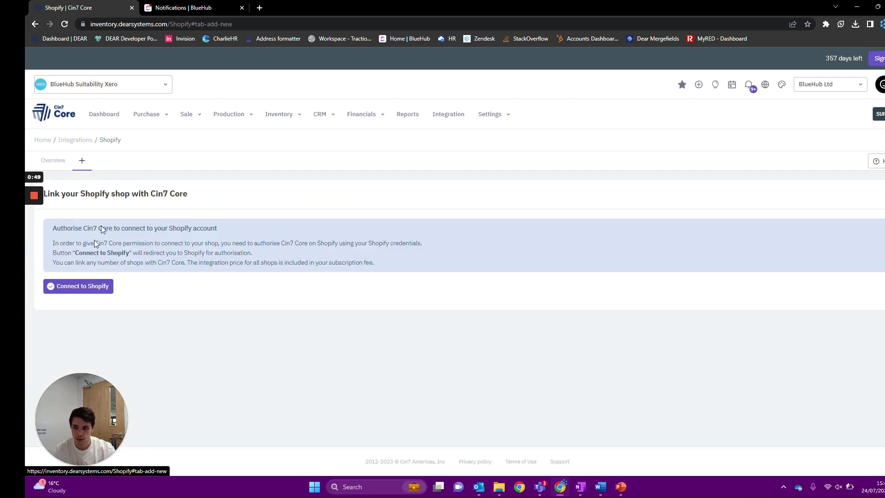
pyautogui.click(100, 289)
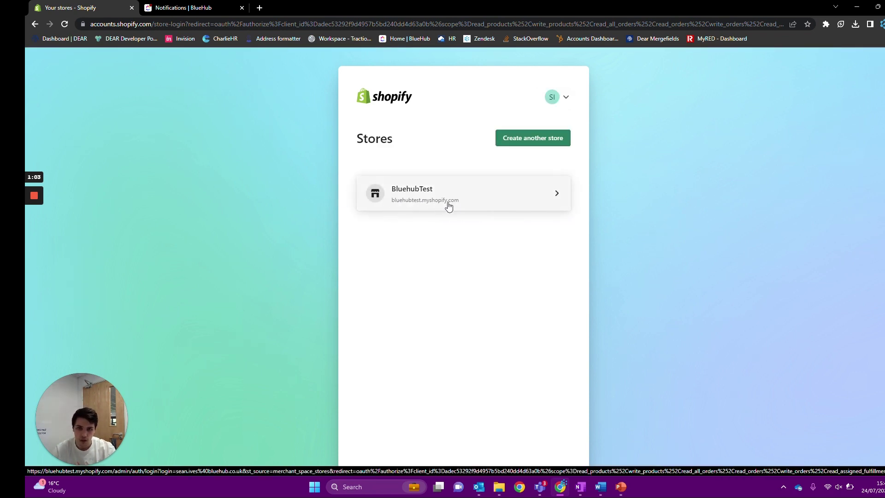
pyautogui.click(449, 206)
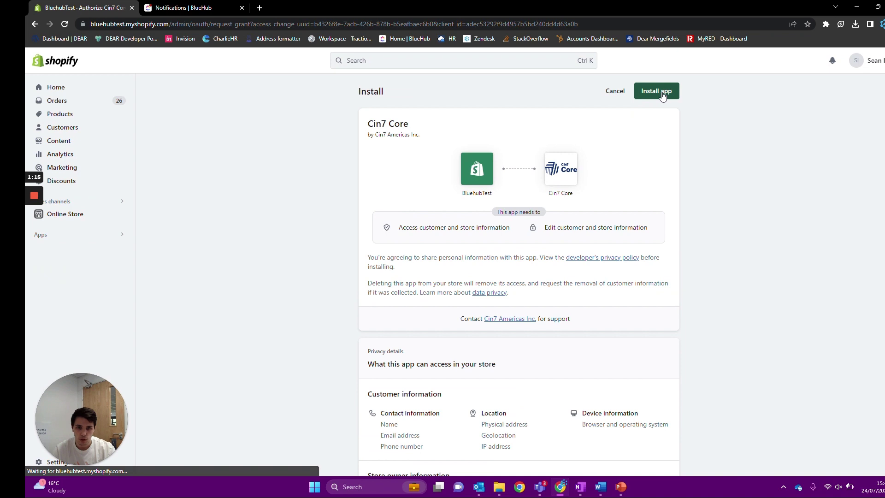
pyautogui.click(662, 94)
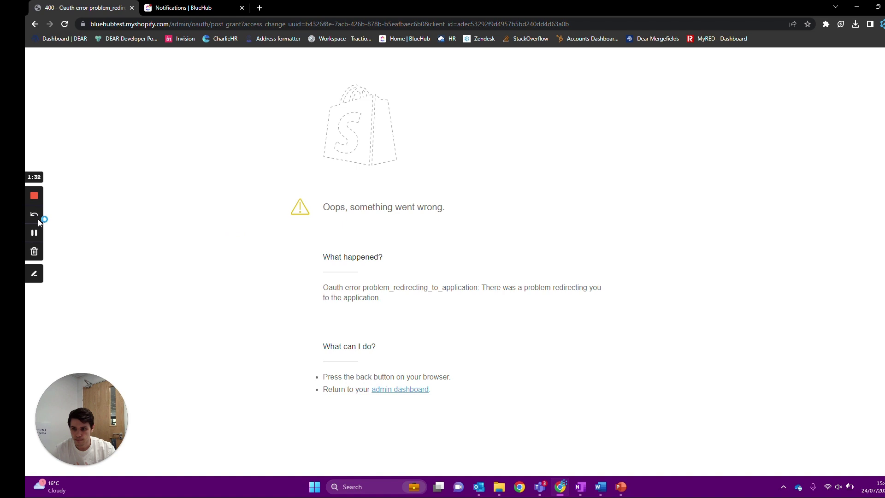
pyautogui.click(34, 234)
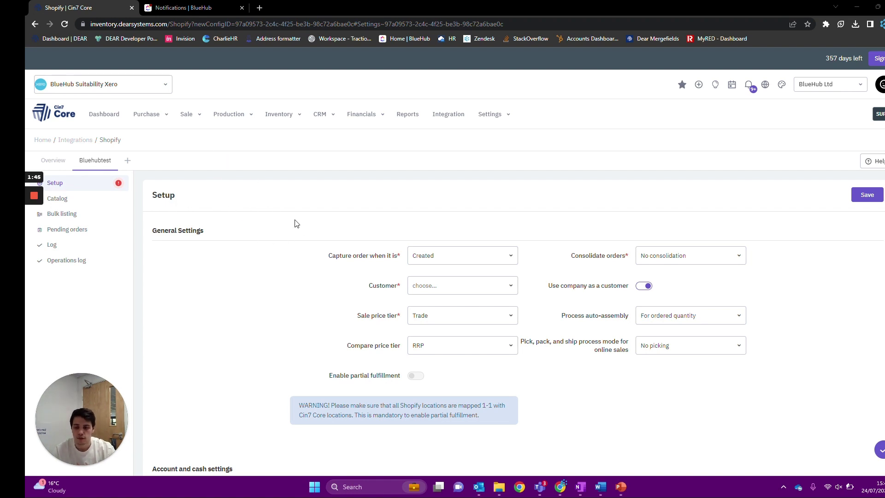
# Review the Bluehubtest store's setup page down to the connection date and disconnect section, and return to the general settings
pyautogui.scroll(-20, 289, 226)
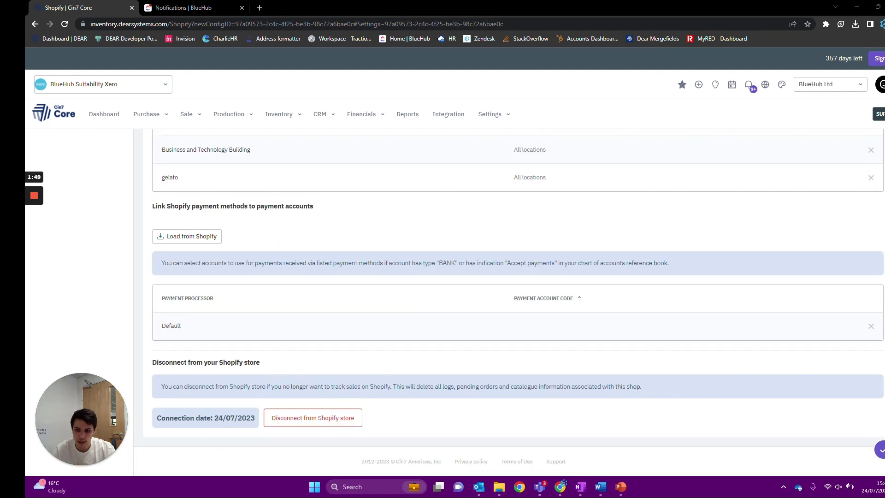
pyautogui.moveTo(257, 421); pyautogui.dragTo(215, 420)
pyautogui.click(234, 384)
pyautogui.scroll(6, 248, 365)
pyautogui.scroll(10, 272, 290)
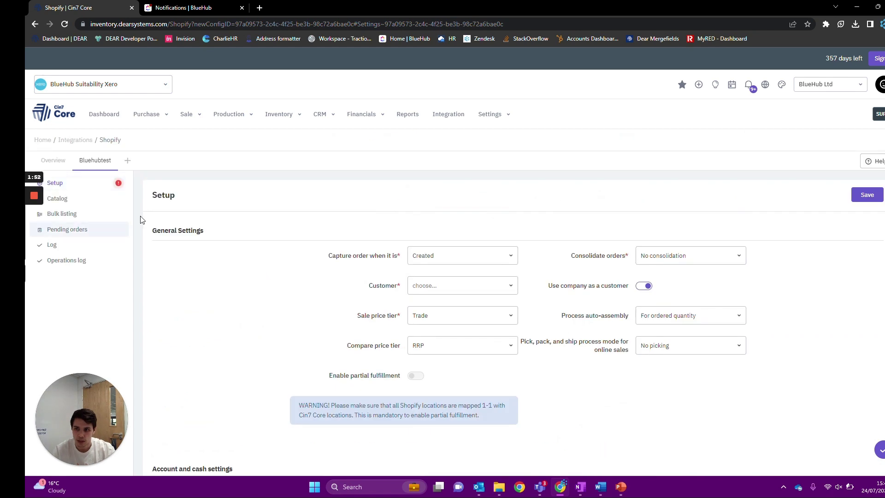
pyautogui.click(101, 174)
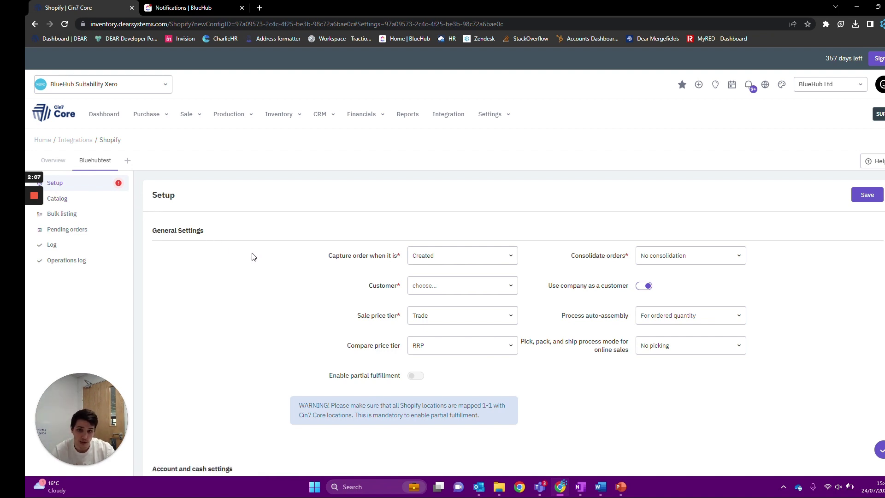
# Set Shopify orders to be captured when they are Paid
pyautogui.click(456, 256)
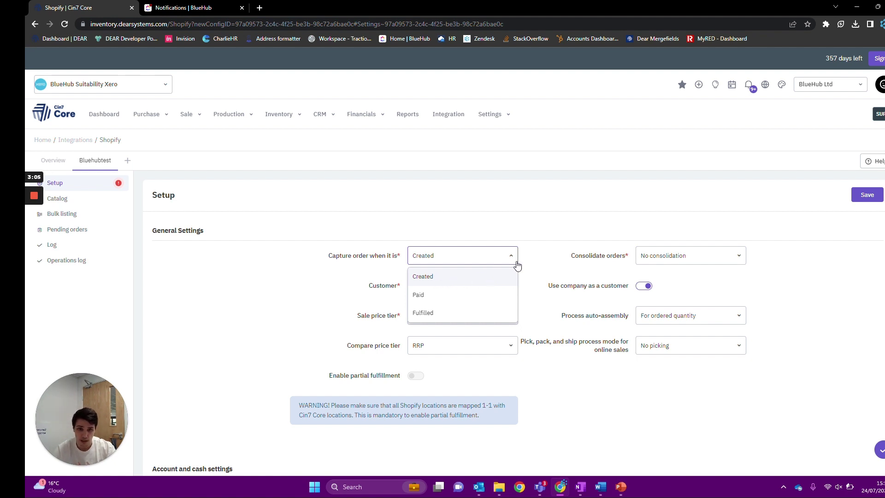
pyautogui.click(542, 266)
pyautogui.click(510, 256)
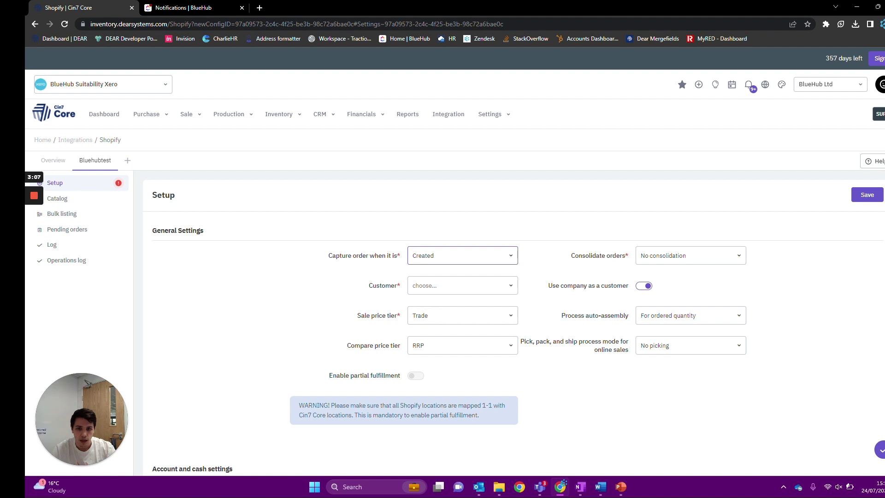
pyautogui.click(461, 294)
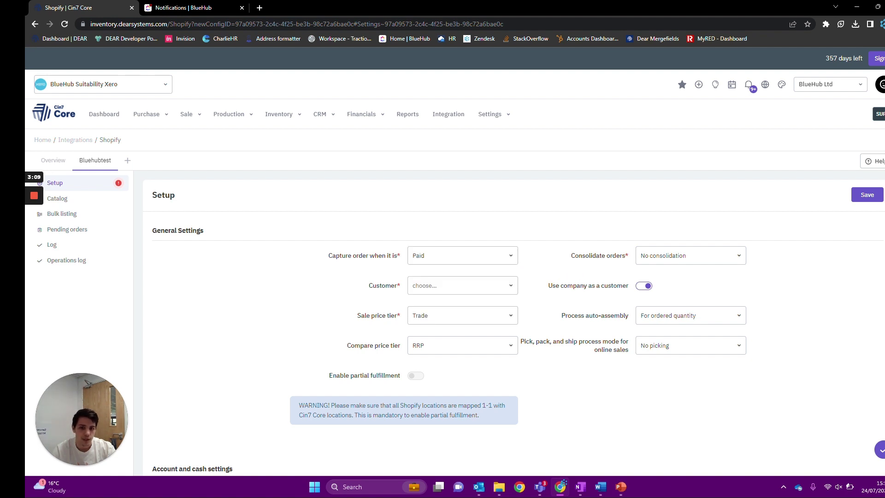
# Try daily consolidation for orders and switch back to No consolidation
pyautogui.click(740, 265)
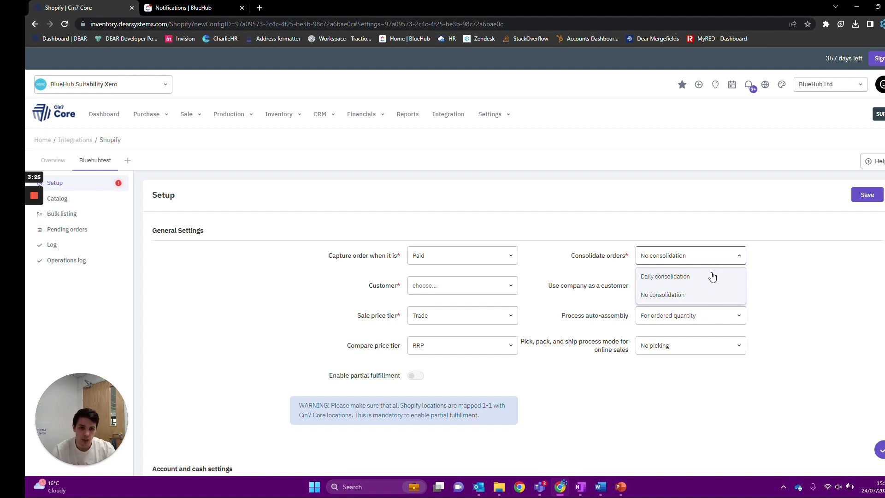
pyautogui.click(712, 277)
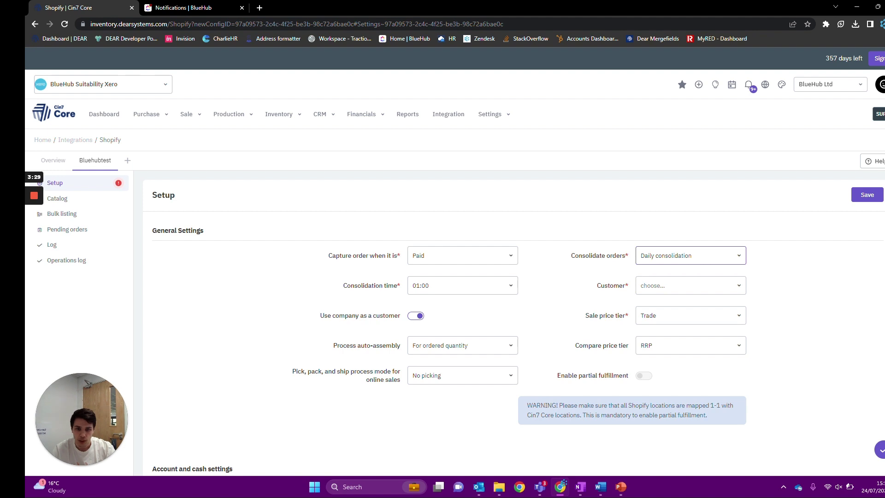
pyautogui.click(738, 262)
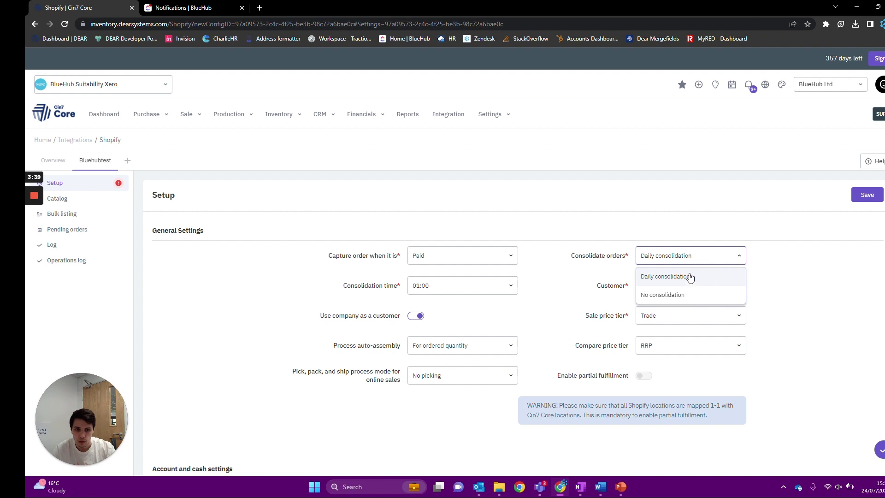
pyautogui.click(704, 296)
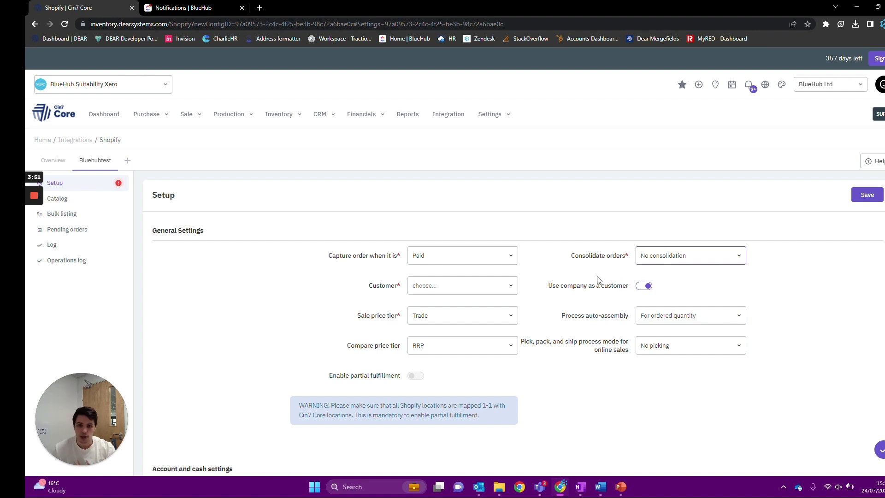
# Search the customer list for "sh" and assign Cash Customer to the integration
pyautogui.click(511, 290)
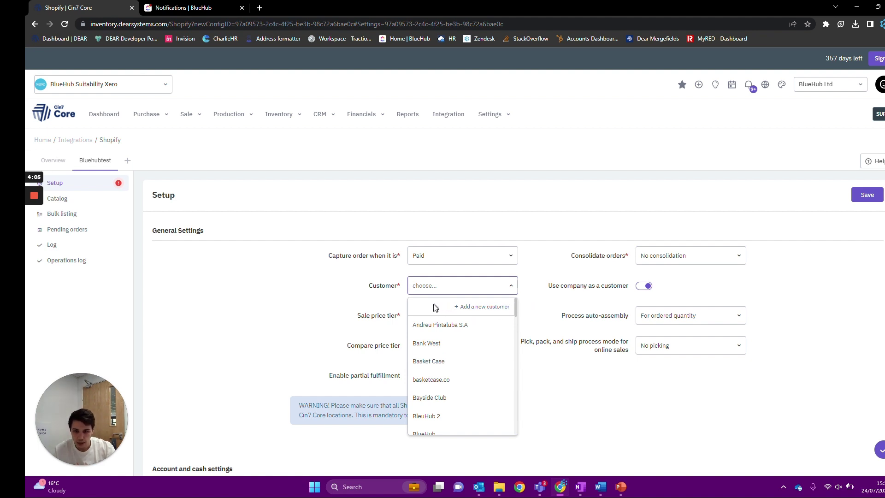
pyautogui.write('sh')
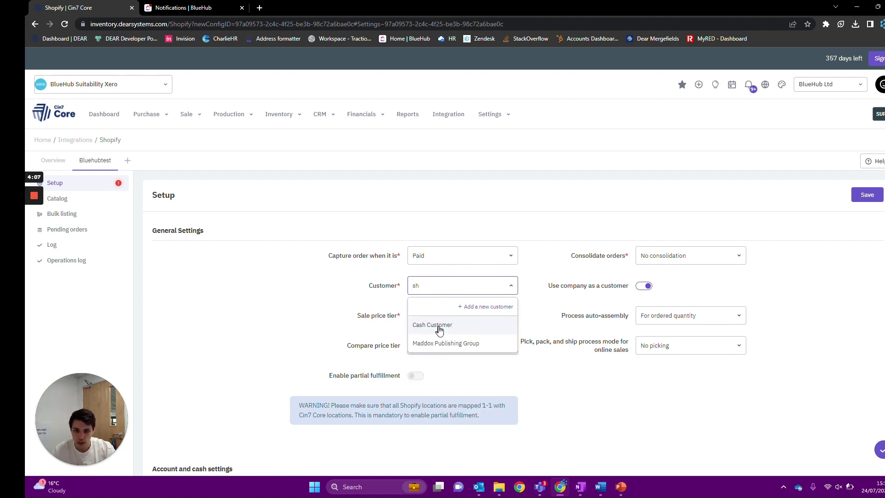
pyautogui.click(465, 333)
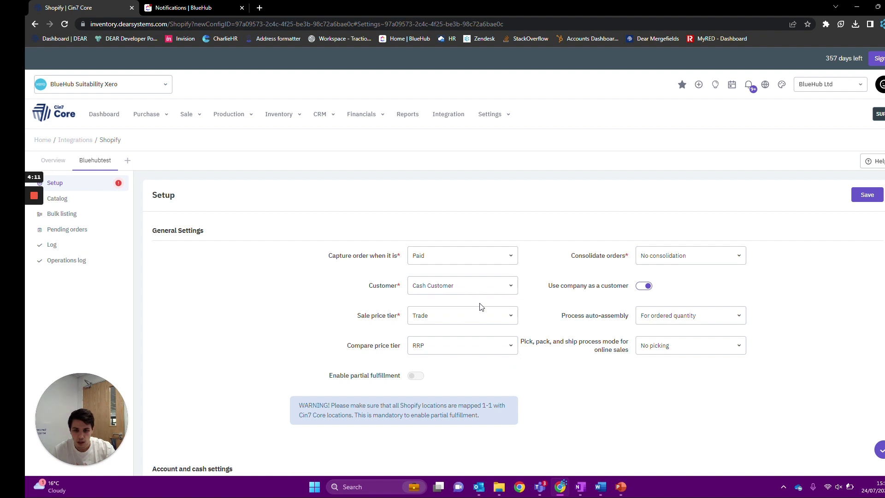
# Open a new customer record from the customer setting, and return to the store setup with Shopify customer assigned
pyautogui.click(480, 285)
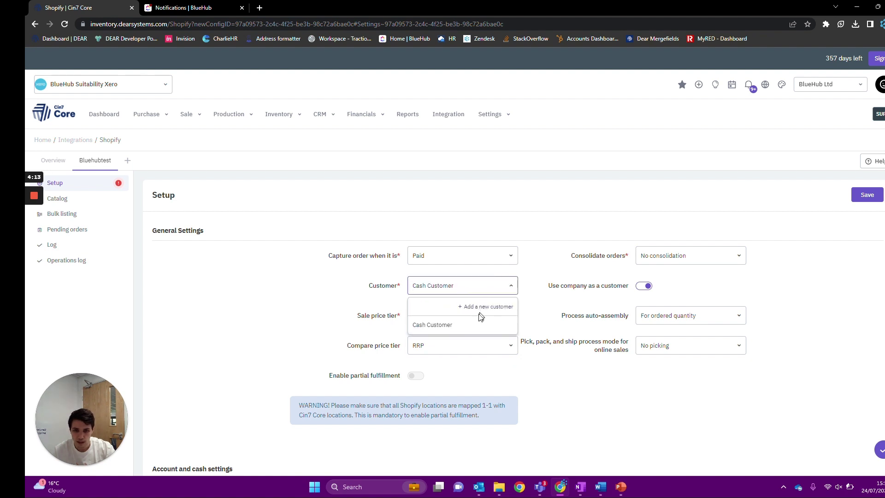
pyautogui.click(479, 307)
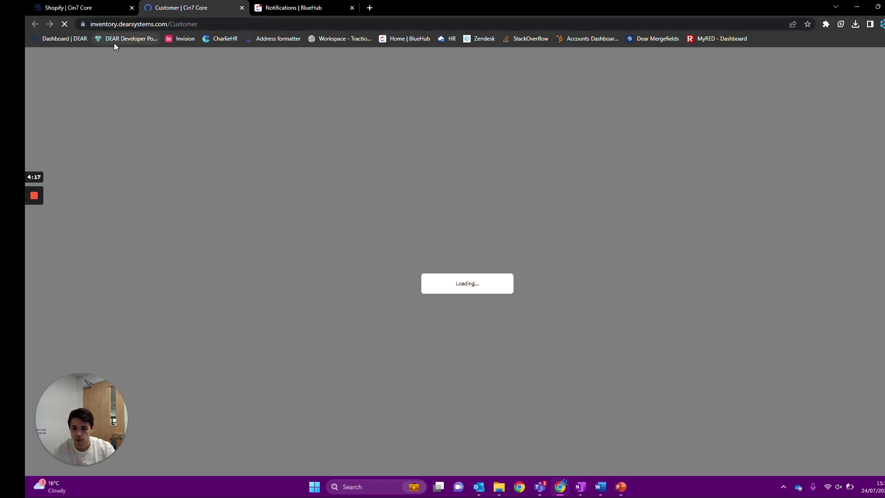
pyautogui.moveTo(37, 198)
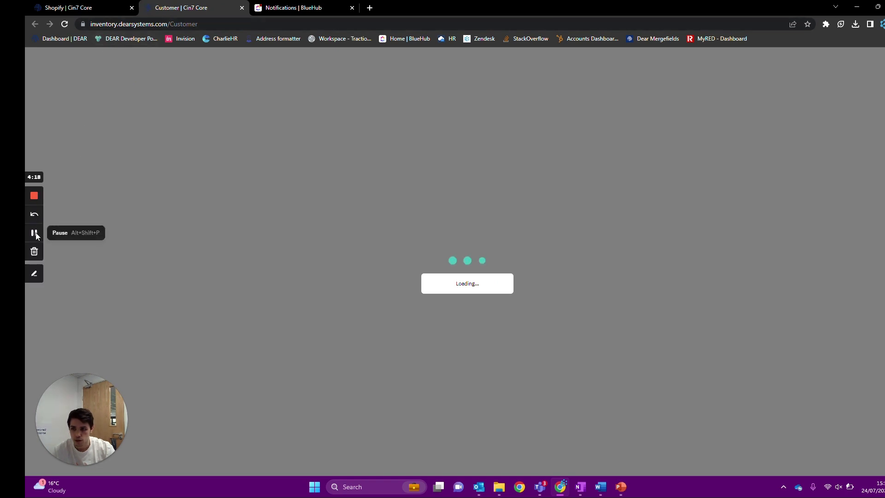
pyautogui.hotkey('ctrl', 'shift', 'Tab')
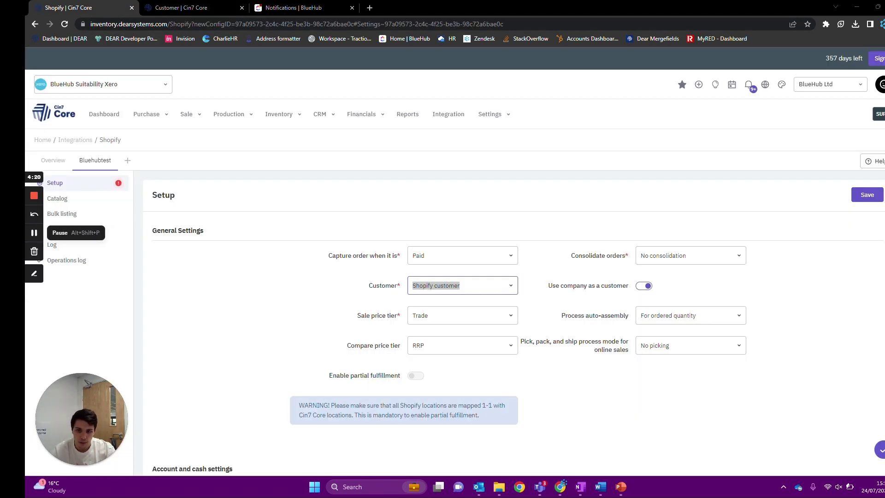
pyautogui.click(382, 332)
# Examine the options and descriptions for the sale price tier and the compare price tier
pyautogui.click(463, 320)
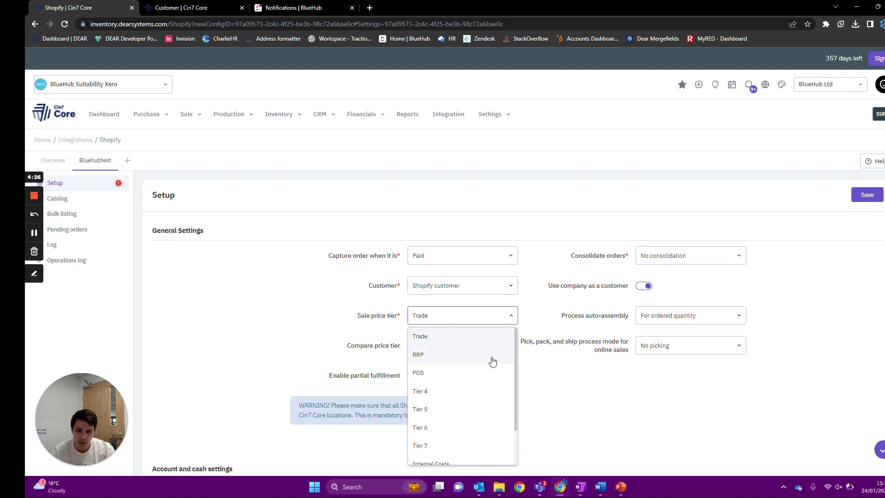
pyautogui.click(489, 359)
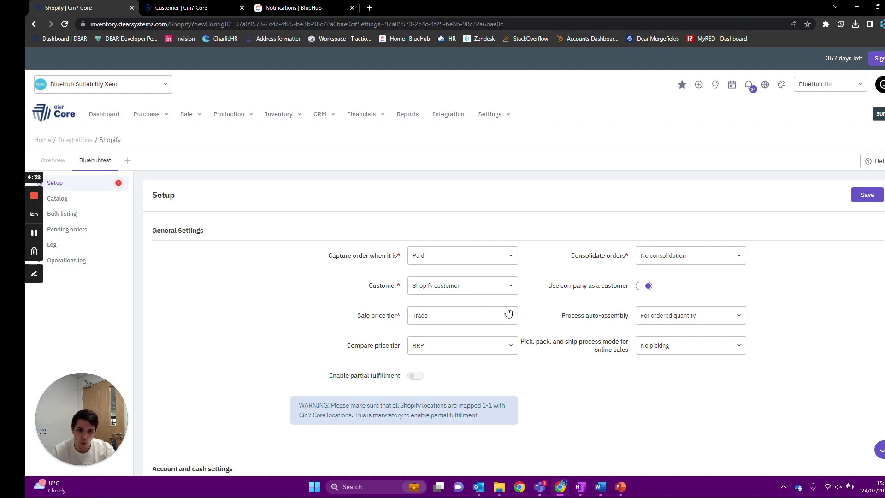
pyautogui.moveTo(508, 312)
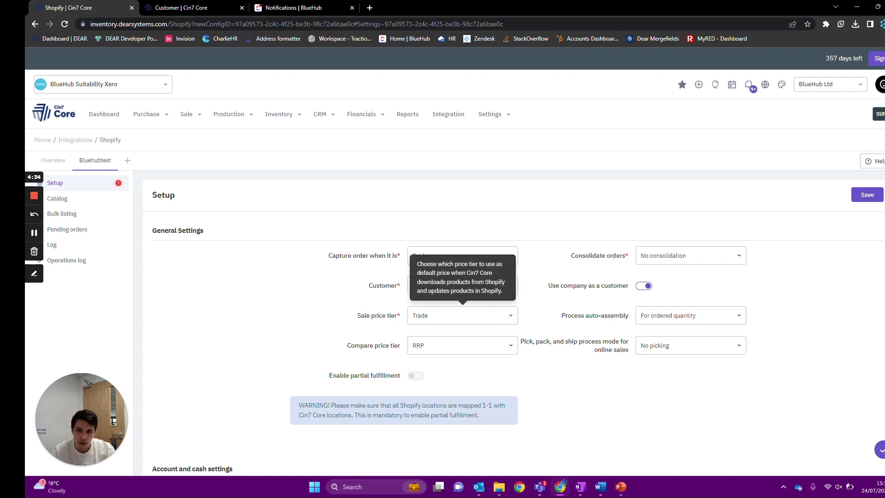
pyautogui.scroll(-1, 508, 314)
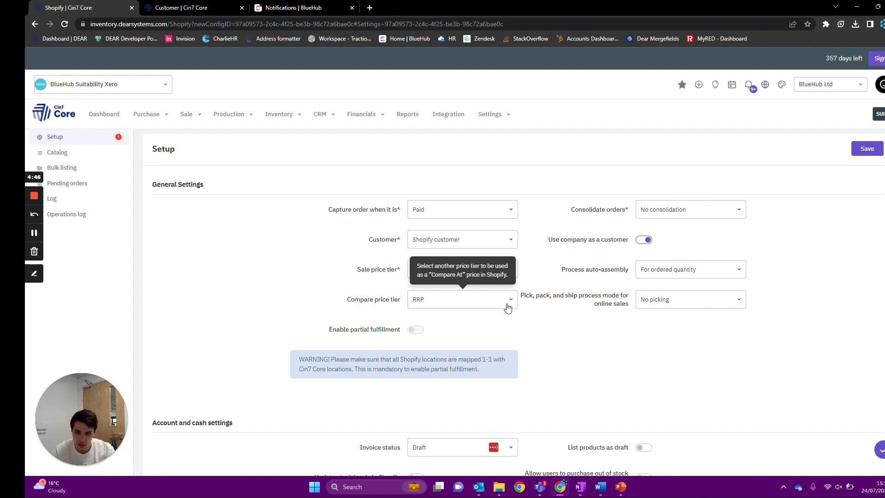
pyautogui.click(508, 308)
pyautogui.click(549, 336)
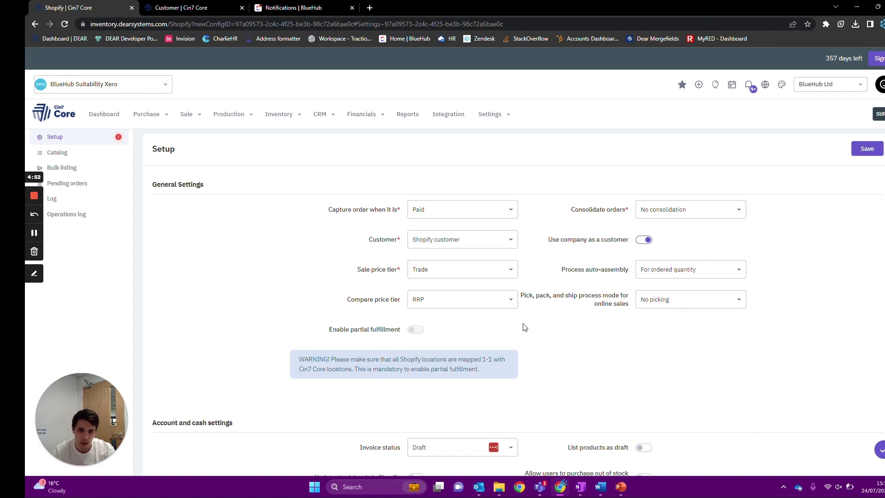
# Examine the process auto-assembly options in the General Settings, leaving the setting at For ordered quantity
pyautogui.scroll(-1, 524, 328)
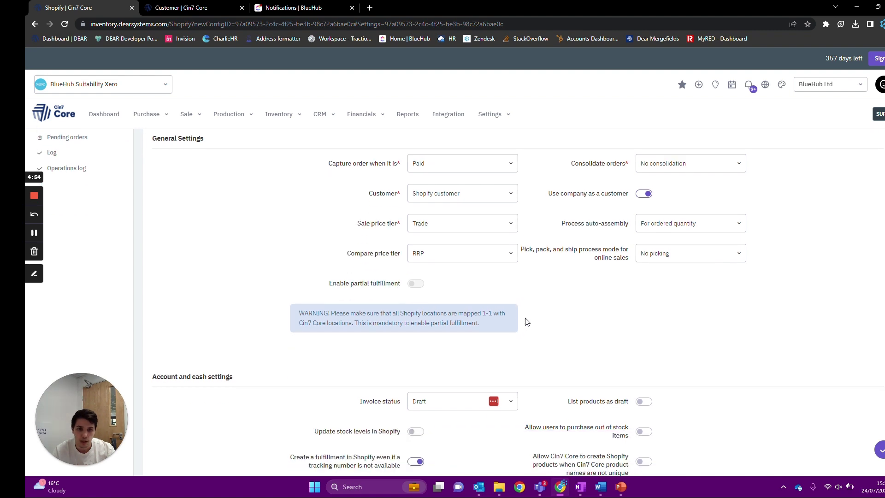
pyautogui.scroll(2, 521, 327)
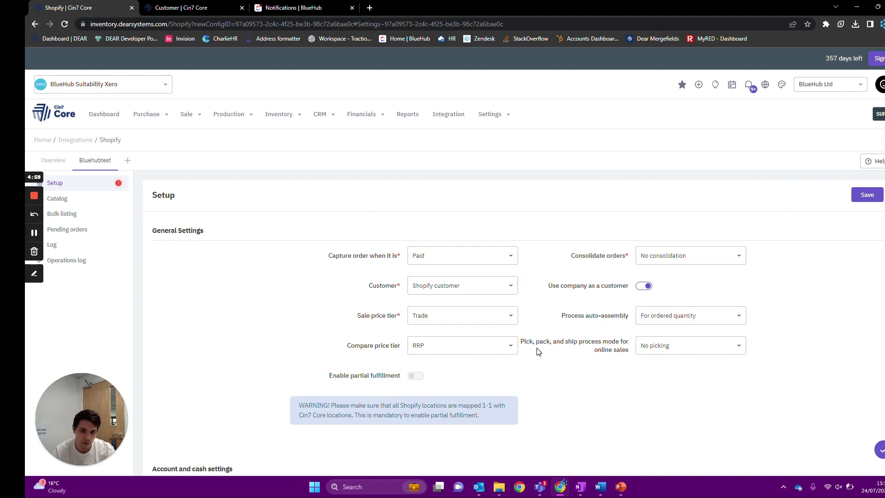
pyautogui.scroll(-1, 599, 344)
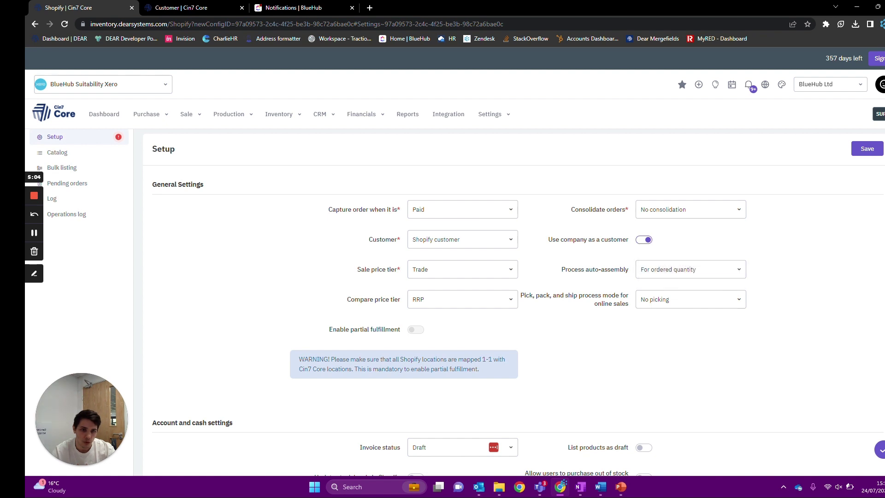
pyautogui.click(733, 270)
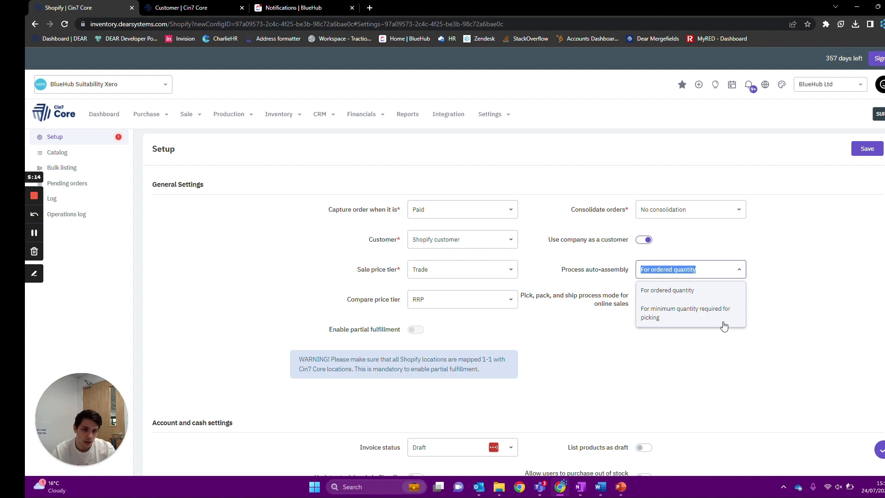
pyautogui.click(754, 292)
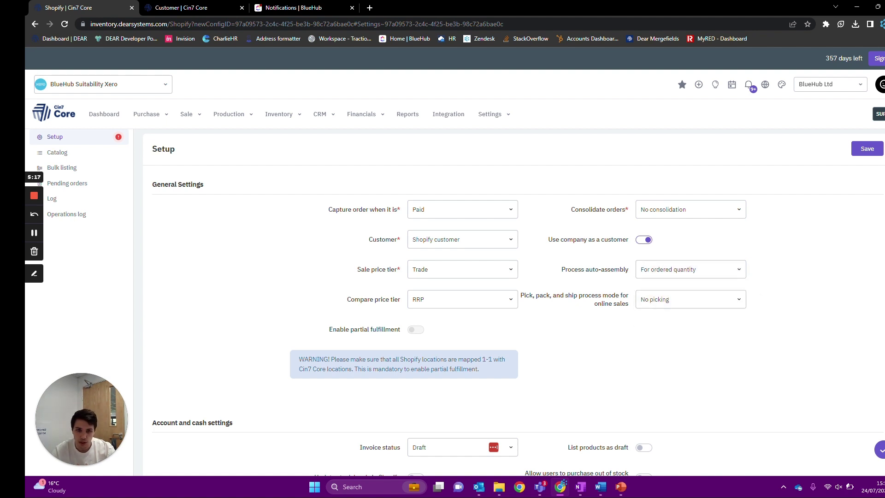
pyautogui.click(739, 272)
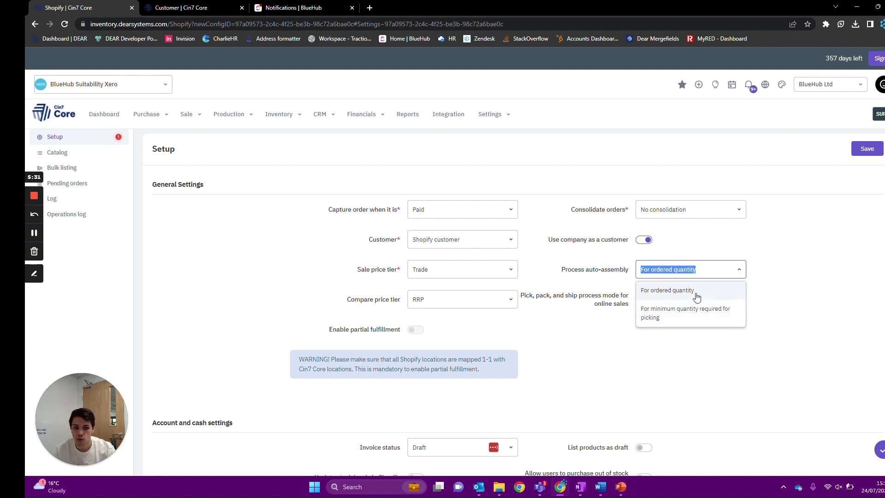
pyautogui.click(768, 289)
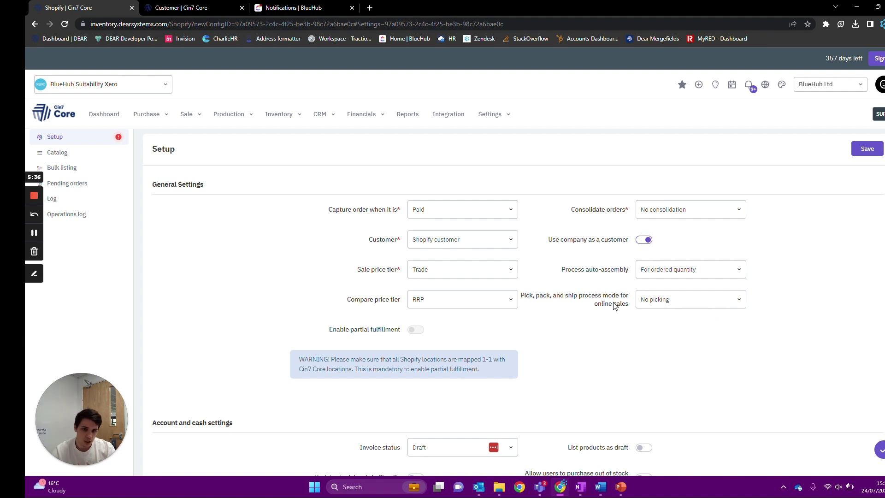
# Review the pick, pack, and ship process modes for online sales and the order capture options without changing either
pyautogui.click(645, 302)
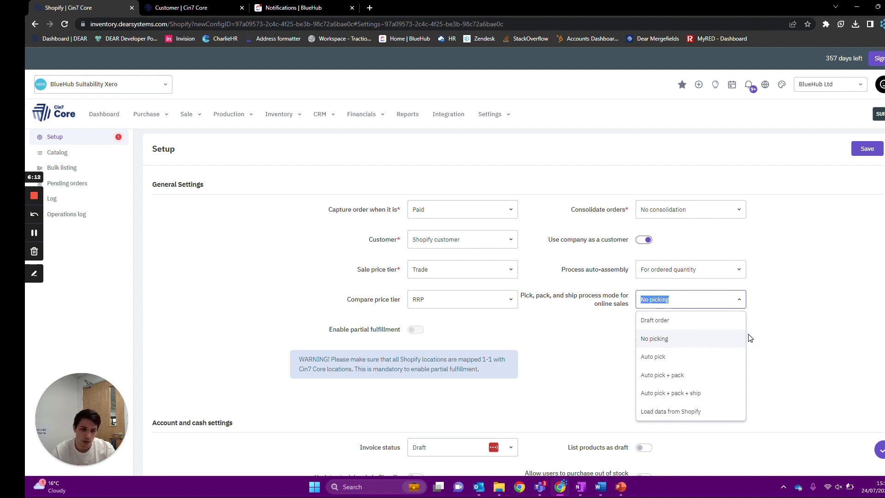
pyautogui.click(759, 340)
pyautogui.scroll(-2, 709, 352)
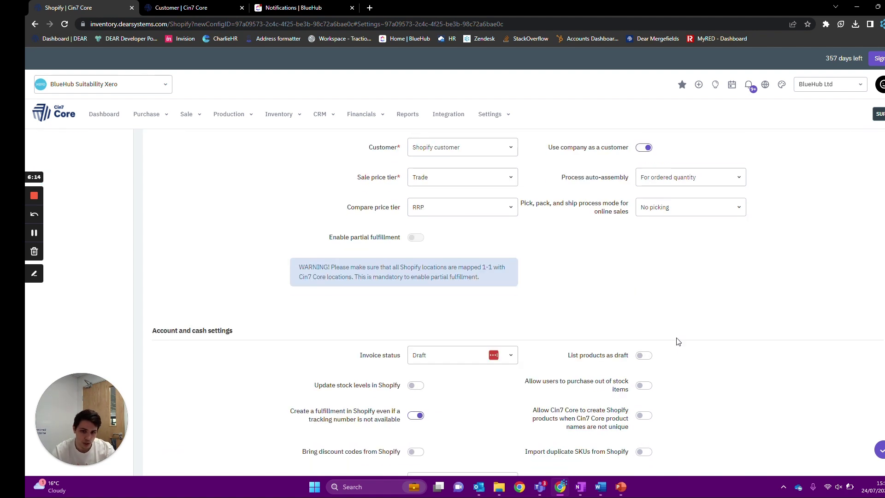
pyautogui.scroll(2, 683, 339)
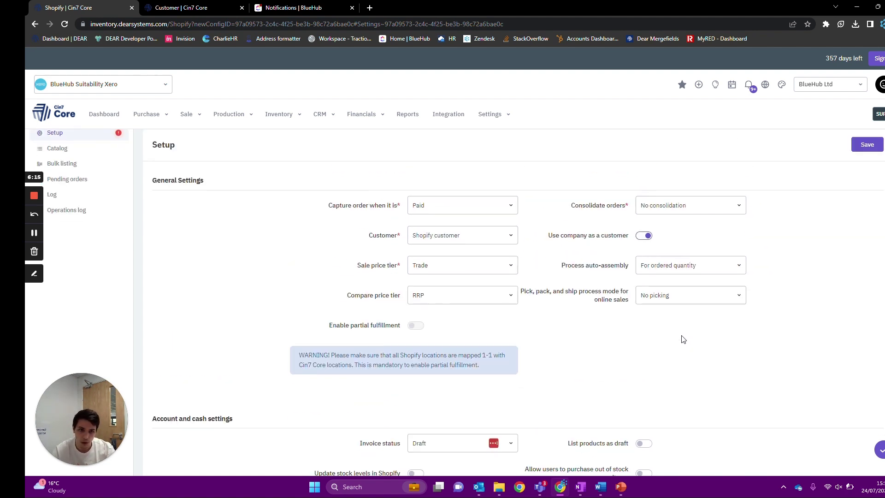
pyautogui.click(686, 299)
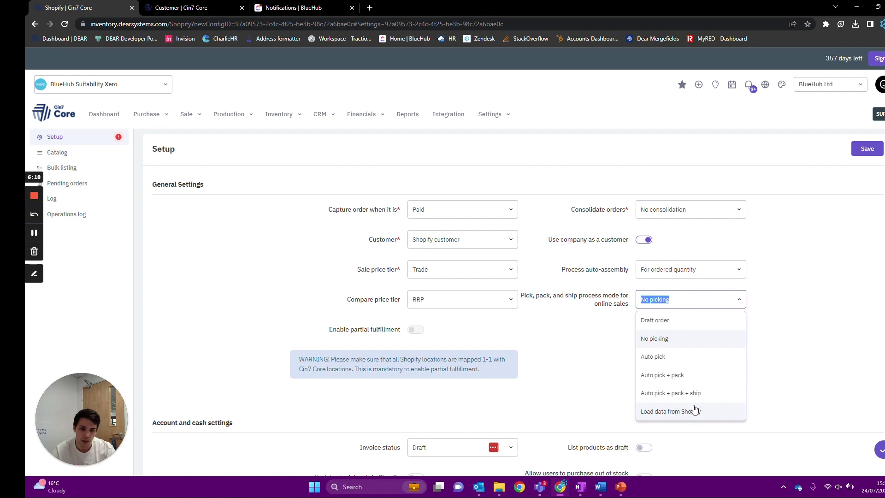
pyautogui.click(765, 390)
pyautogui.click(506, 213)
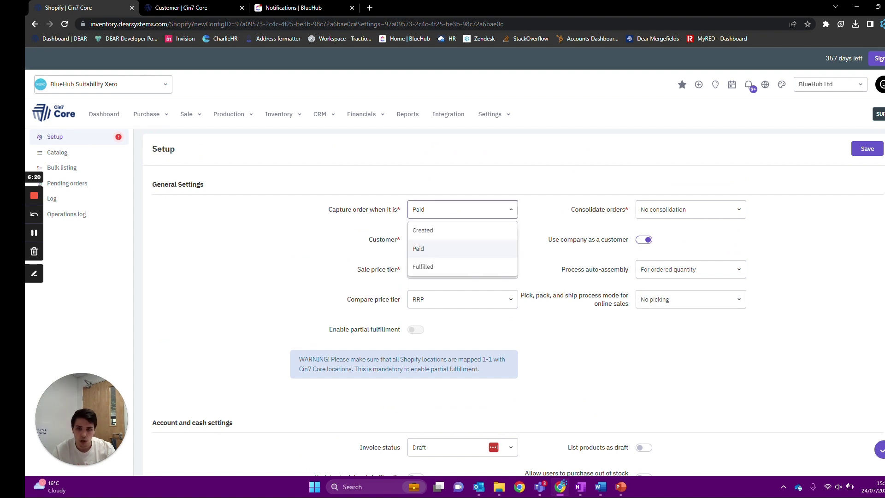
pyautogui.click(578, 352)
# Go to the Account and cash settings and look at the invoice status setting
pyautogui.scroll(-5, 578, 352)
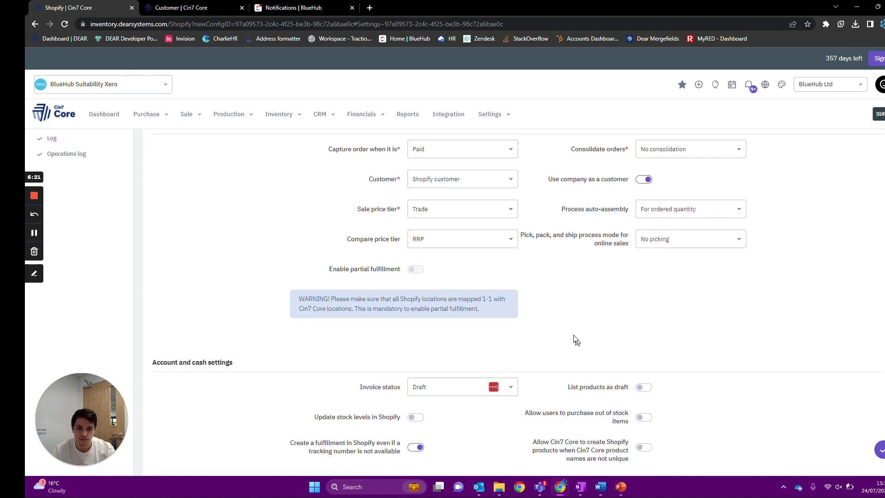
pyautogui.scroll(-2, 522, 290)
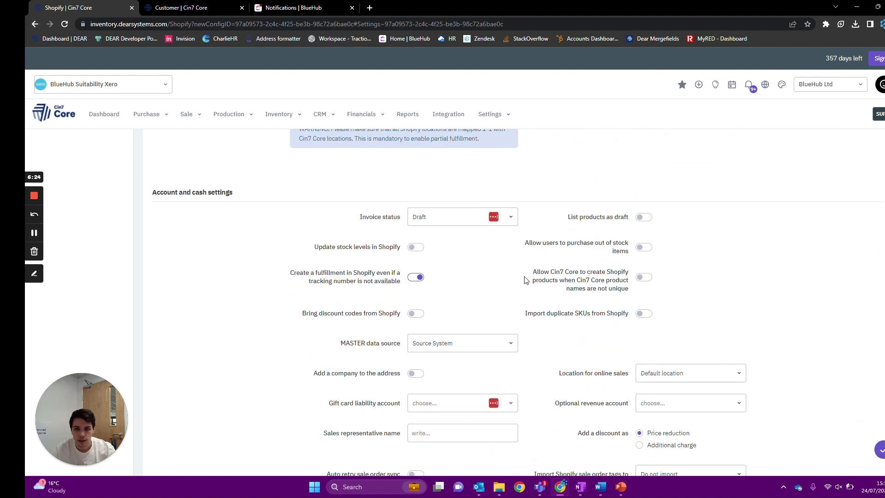
pyautogui.scroll(1, 487, 212)
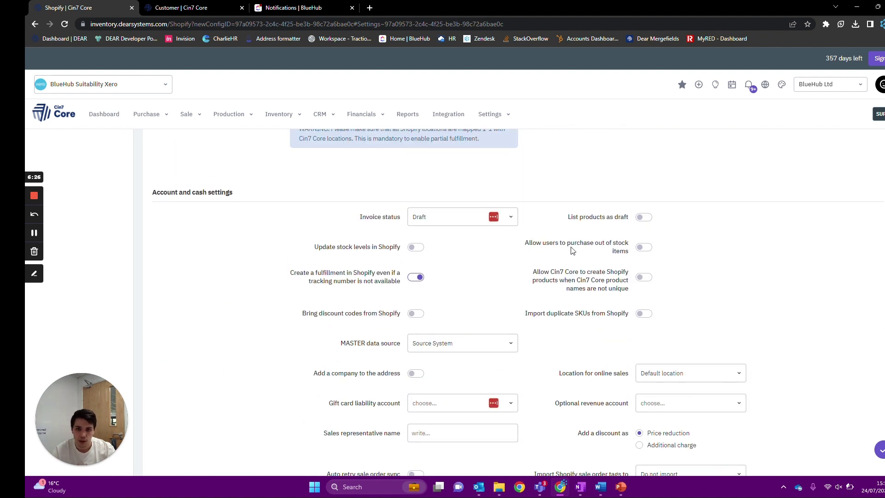
pyautogui.scroll(-1, 572, 251)
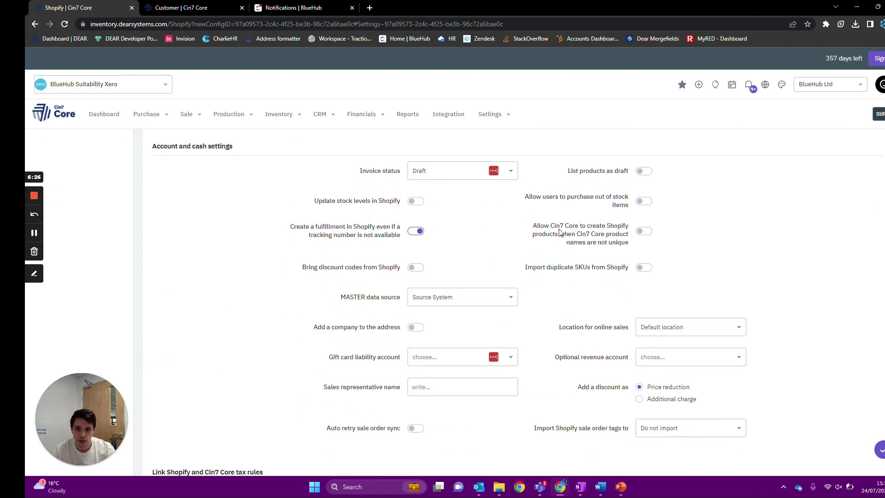
pyautogui.click(512, 172)
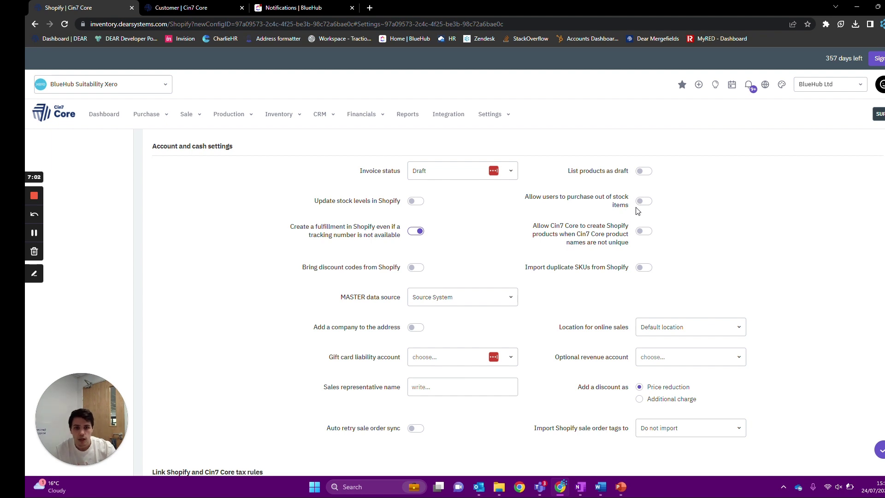
# Read about the settings for purchasing out of stock items and for creating Shopify products with non-unique names
pyautogui.moveTo(641, 206)
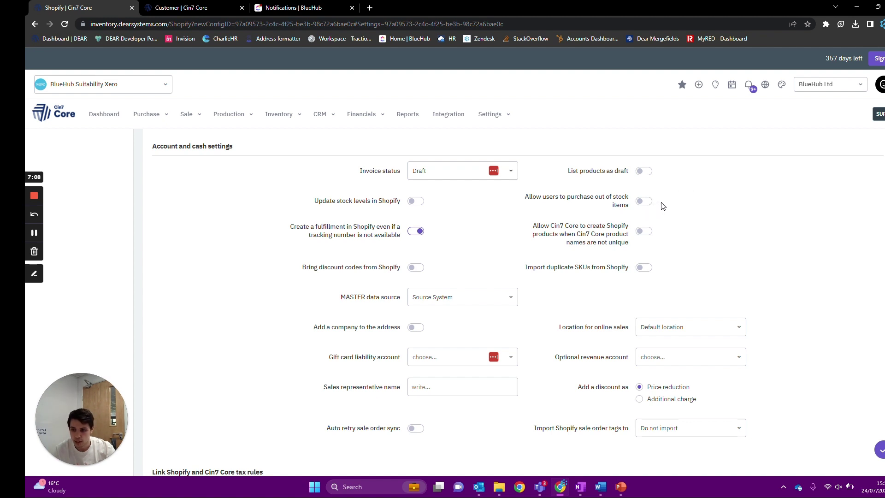
pyautogui.scroll(-1, 652, 231)
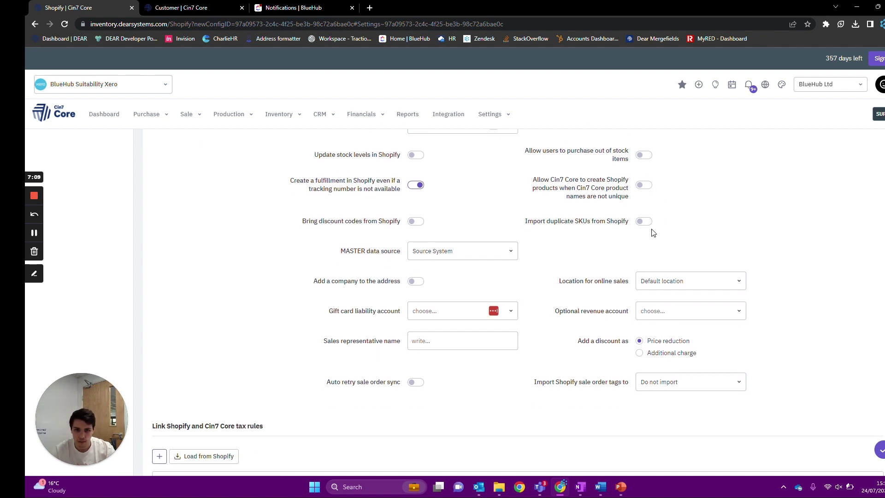
pyautogui.scroll(1, 651, 231)
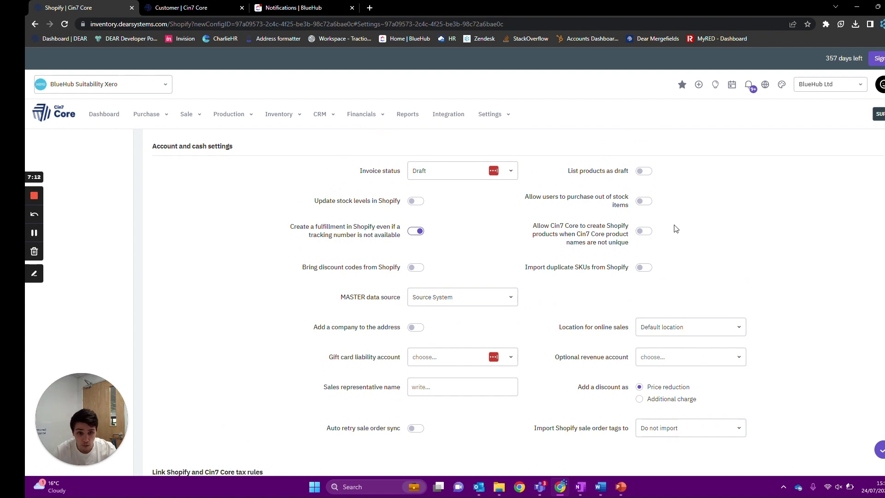
pyautogui.moveTo(645, 233)
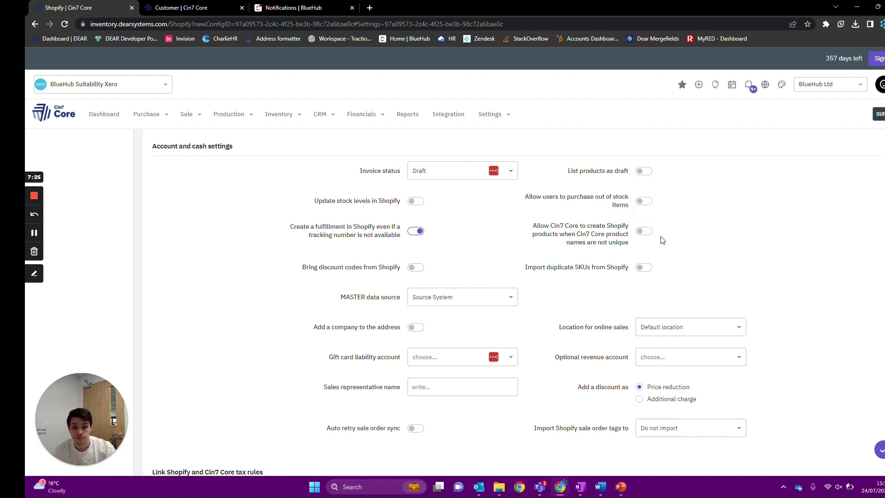
# Examine the MASTER data source options, keeping Source System selected
pyautogui.scroll(-2, 657, 239)
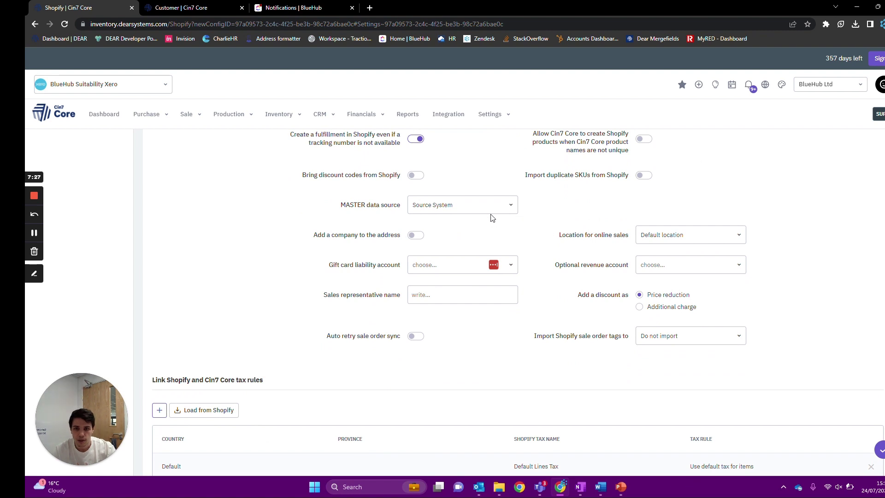
pyautogui.click(507, 209)
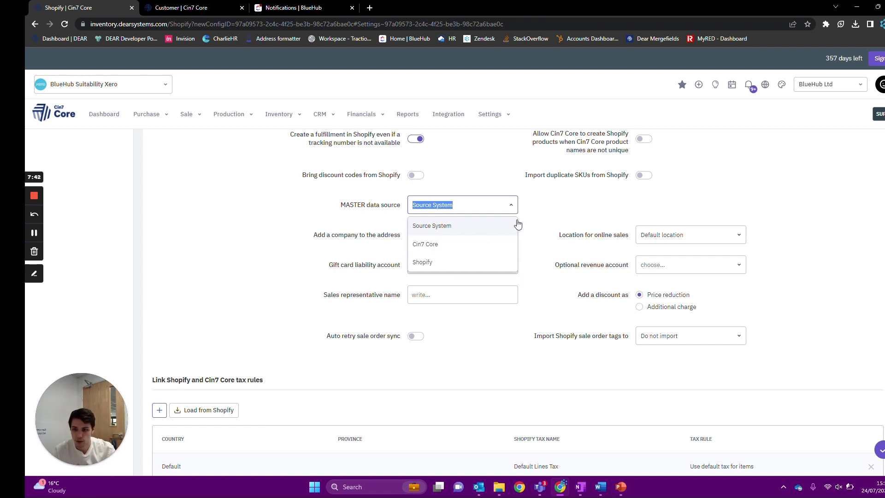
pyautogui.click(558, 205)
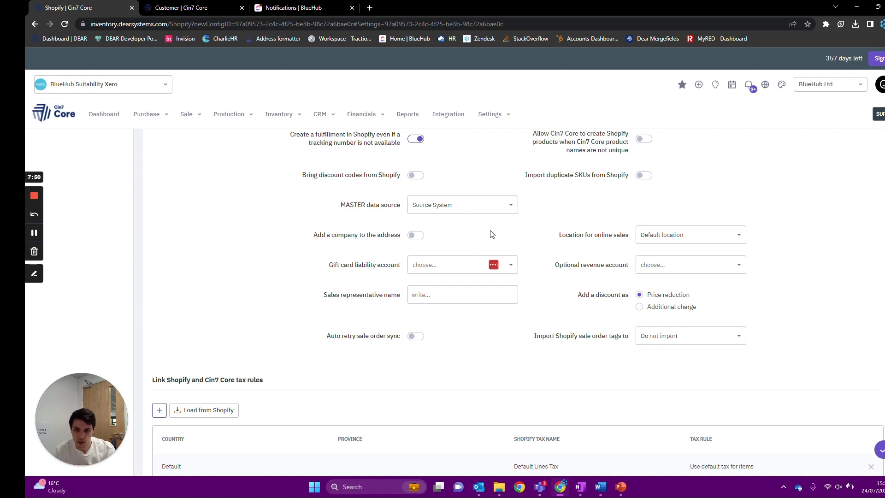
pyautogui.click(510, 205)
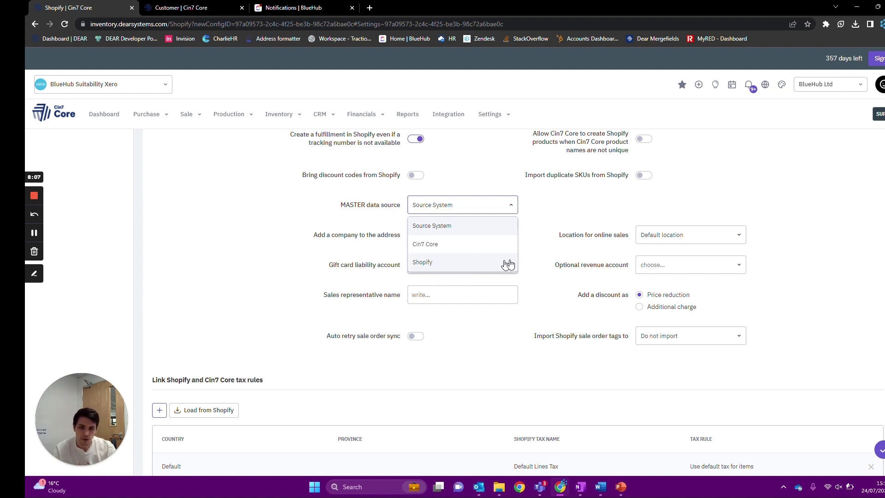
pyautogui.click(541, 258)
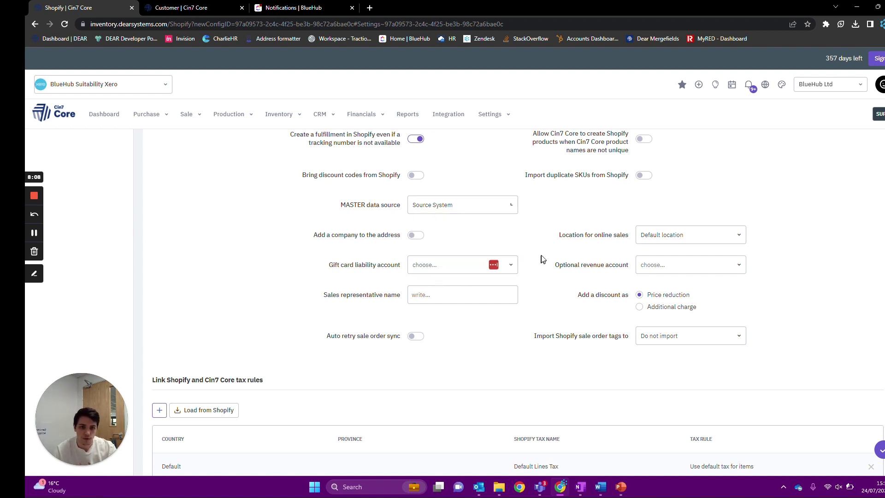
# Look through the full list of locations for online sales, keeping Default location selected
pyautogui.click(643, 237)
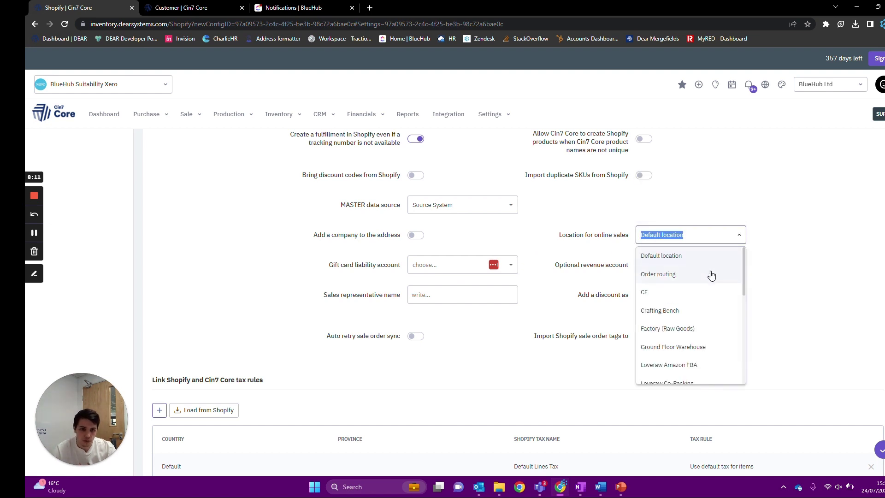
pyautogui.scroll(-2, 712, 275)
pyautogui.scroll(2, 712, 277)
pyautogui.scroll(-10, 710, 279)
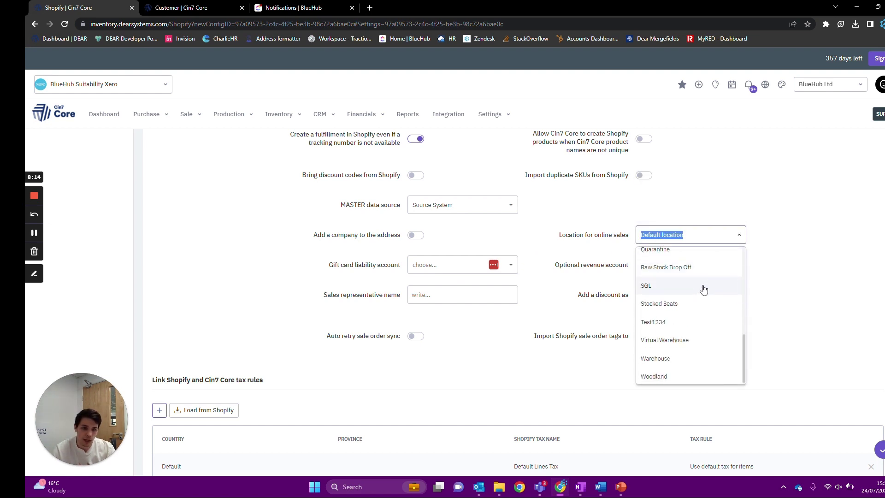
pyautogui.scroll(10, 703, 289)
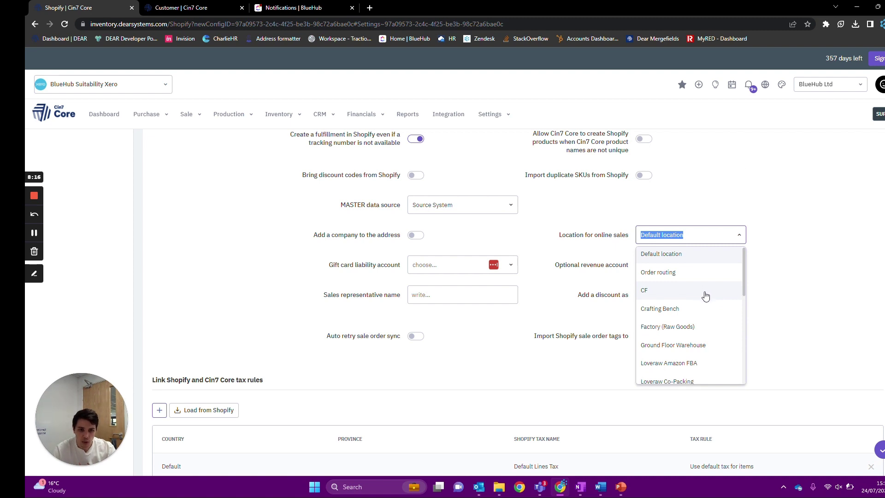
pyautogui.scroll(-3, 703, 295)
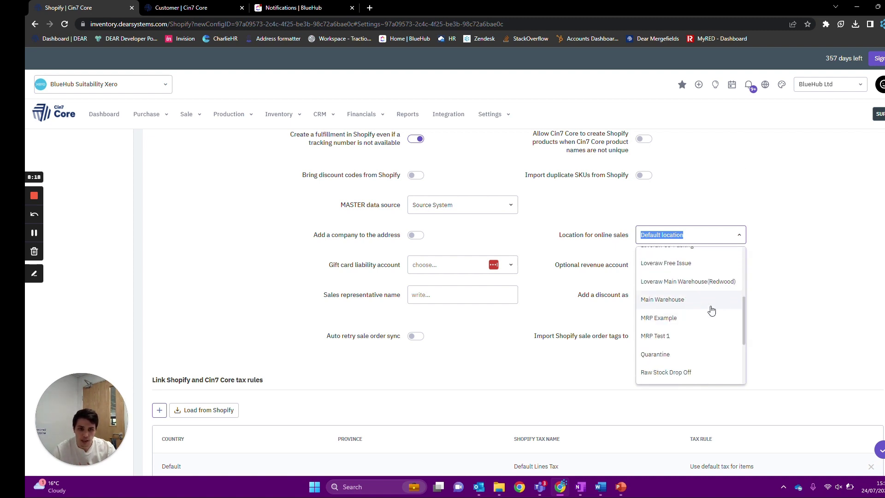
pyautogui.scroll(3, 701, 302)
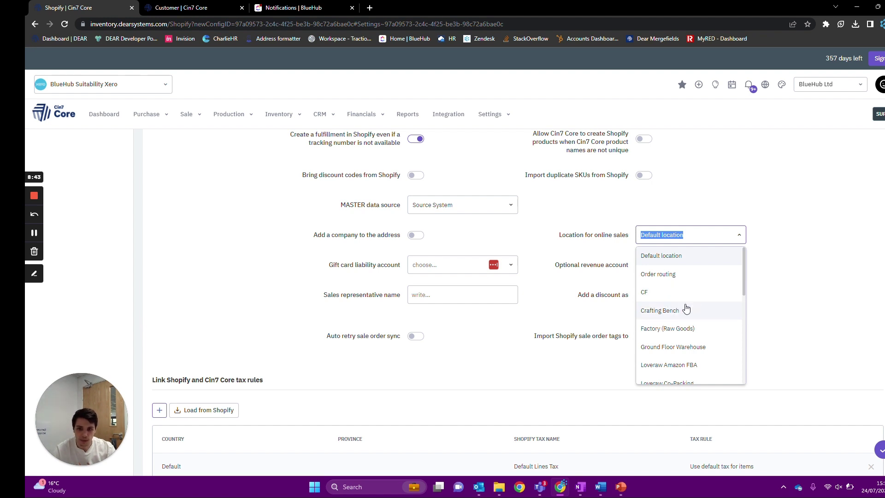
pyautogui.click(779, 285)
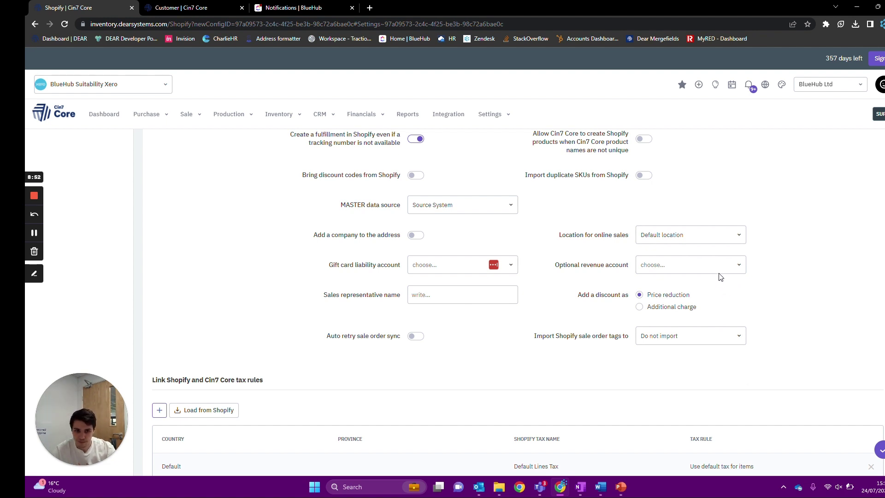
# Check the optional revenue account choices and the description of the sales representative name setting
pyautogui.click(738, 266)
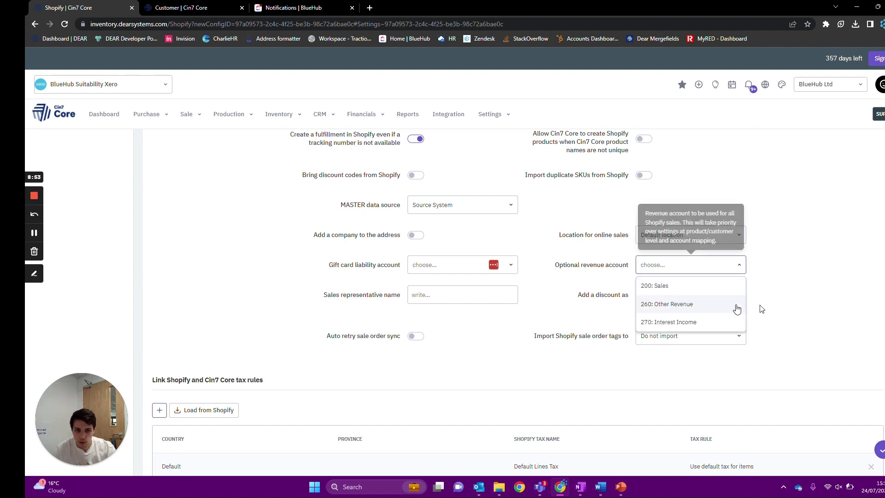
pyautogui.click(756, 281)
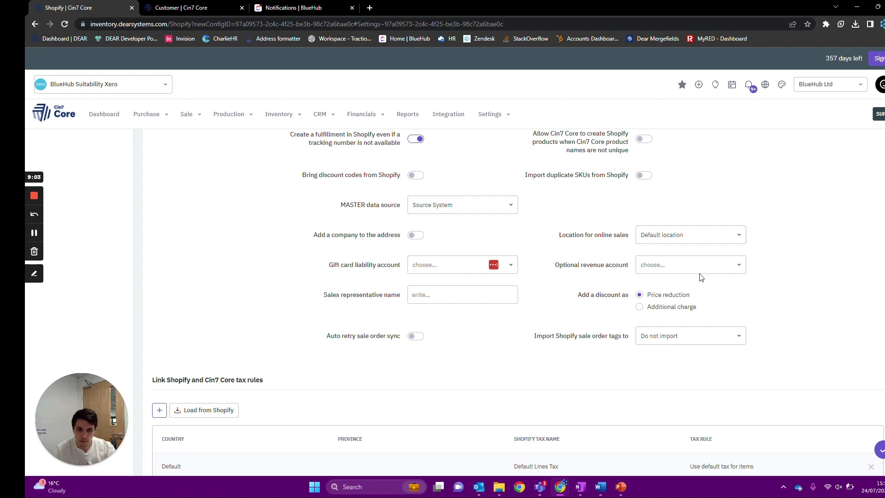
pyautogui.click(461, 294)
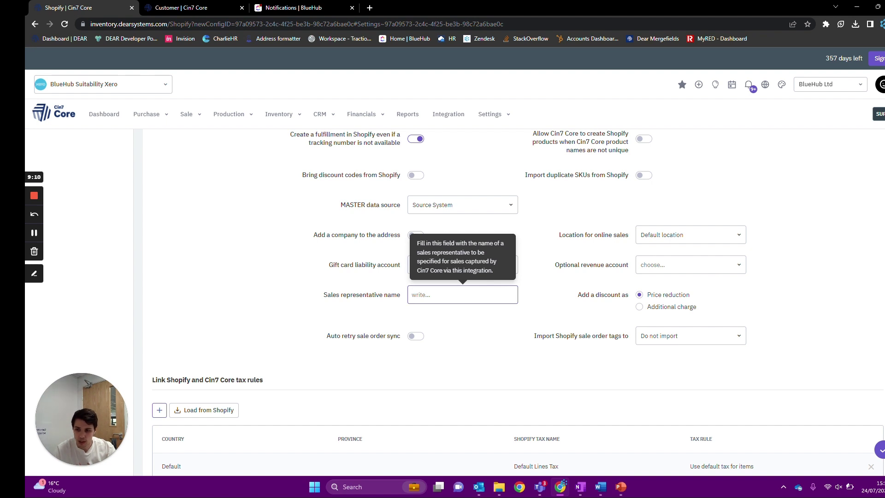
# Set the sales representative name for sales captured through the integration to Shopify
pyautogui.write('Shopify')
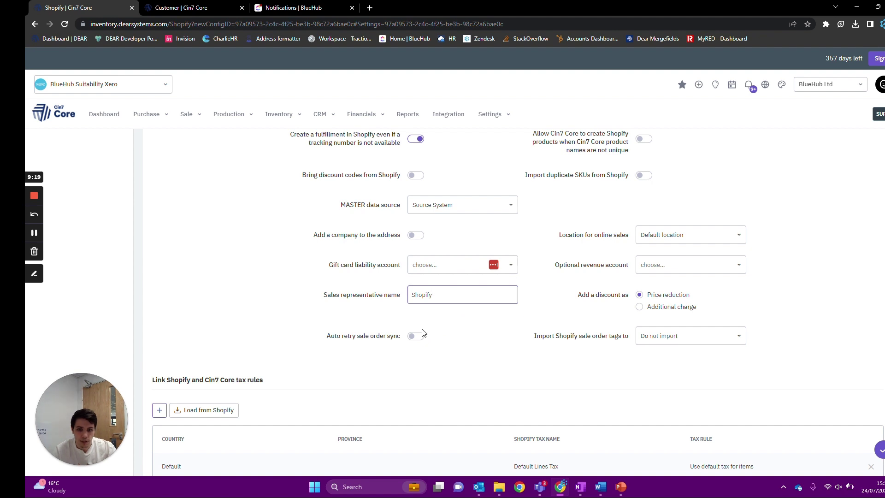
pyautogui.moveTo(413, 338)
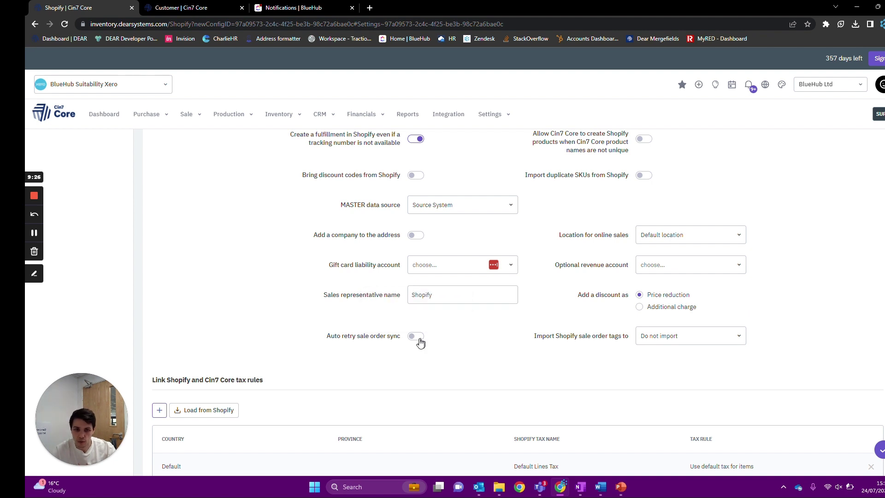
# Check the options for importing Shopify sale order tags, keeping Do not import selected
pyautogui.scroll(-1, 433, 342)
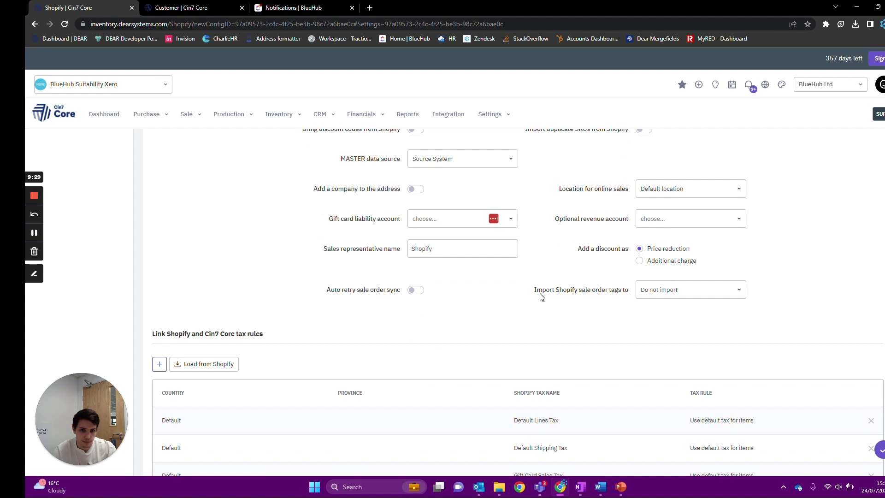
pyautogui.click(666, 290)
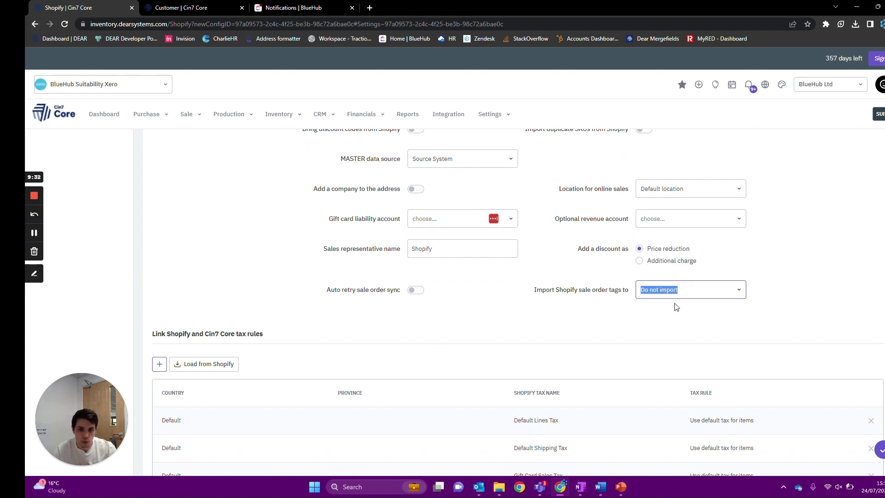
pyautogui.click(737, 290)
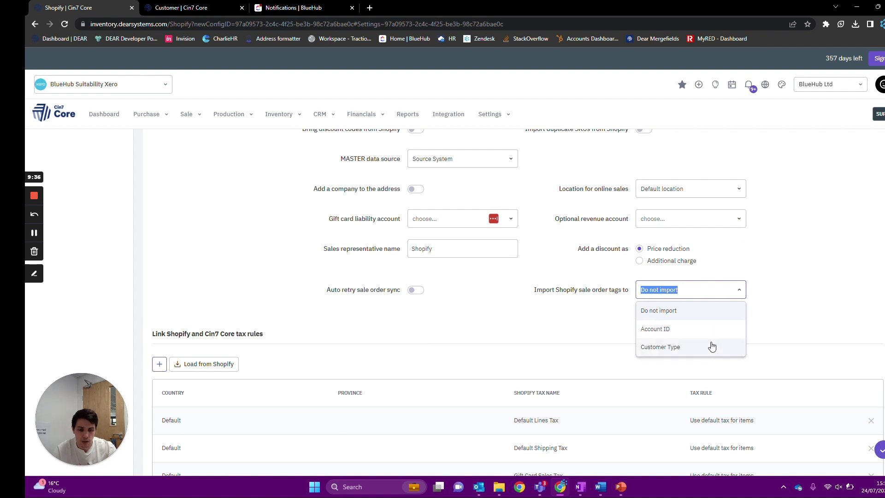
pyautogui.click(765, 302)
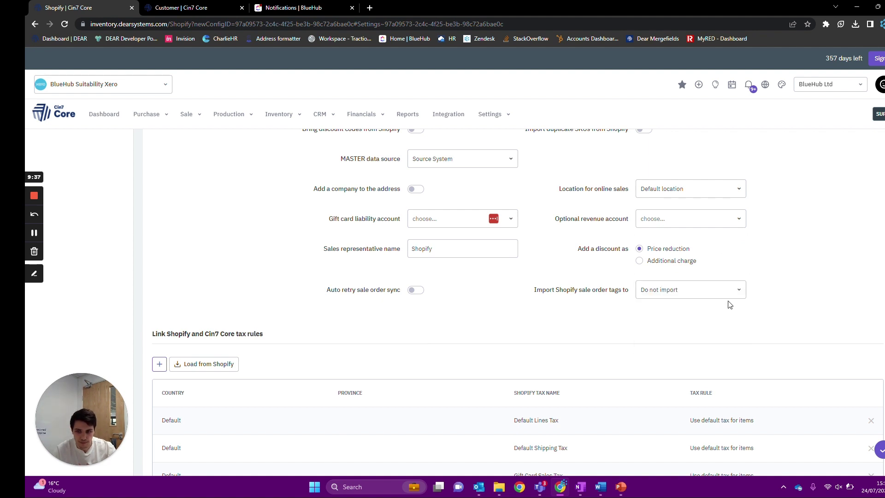
# Review the tax rule, location and payment method links, and open the Default payment processor's account code for editing
pyautogui.scroll(-4, 728, 306)
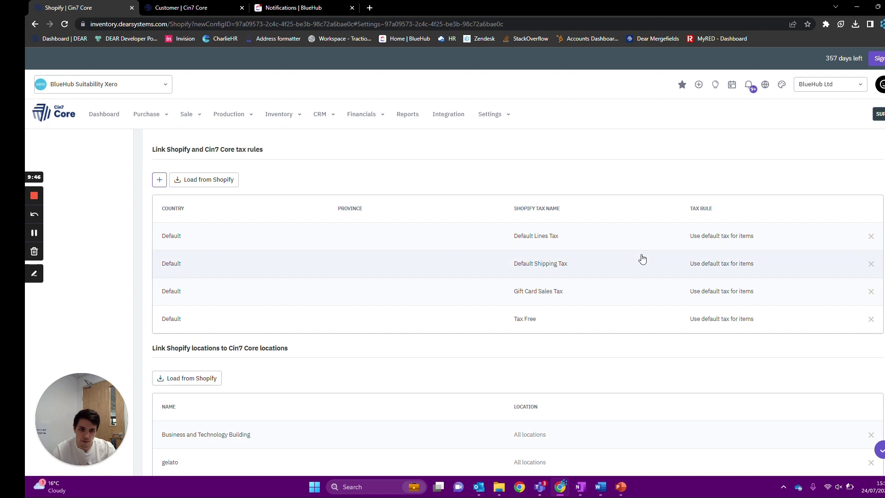
pyautogui.scroll(-3, 547, 282)
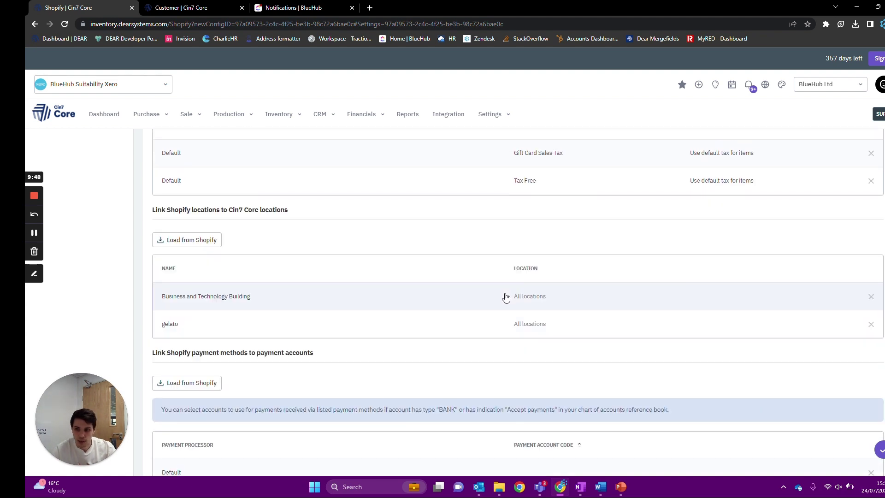
pyautogui.scroll(-1, 506, 298)
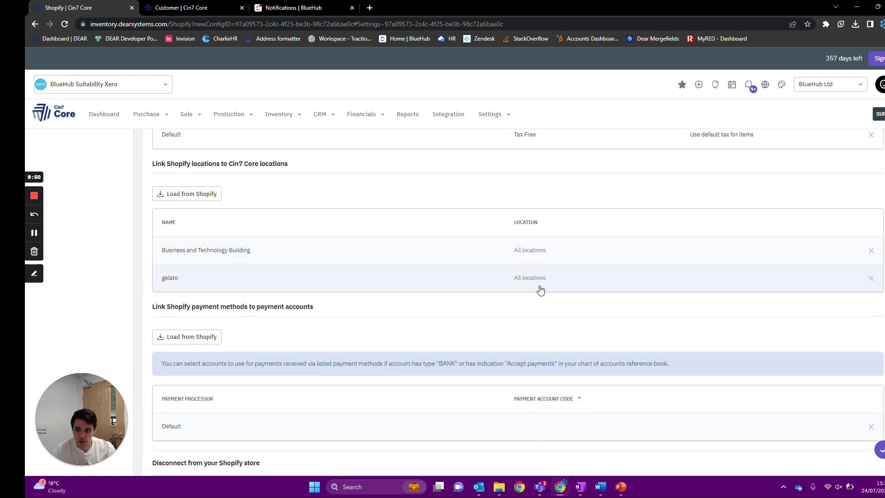
pyautogui.scroll(-2, 540, 290)
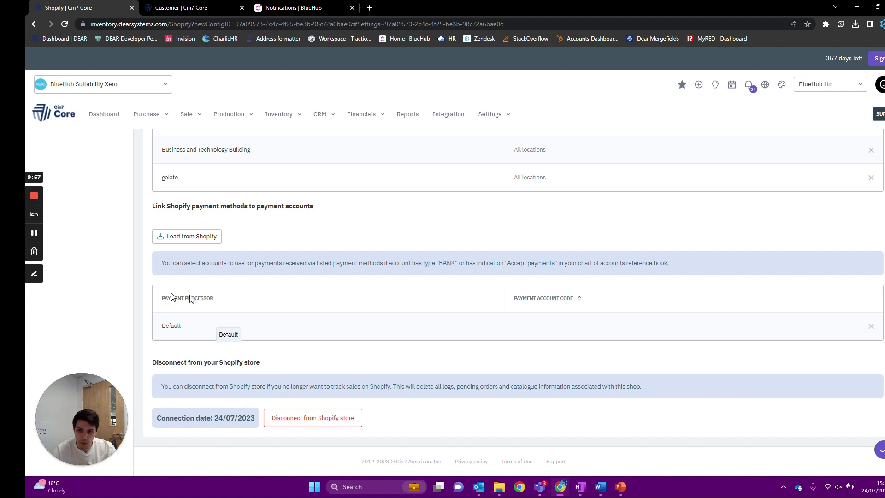
pyautogui.click(574, 327)
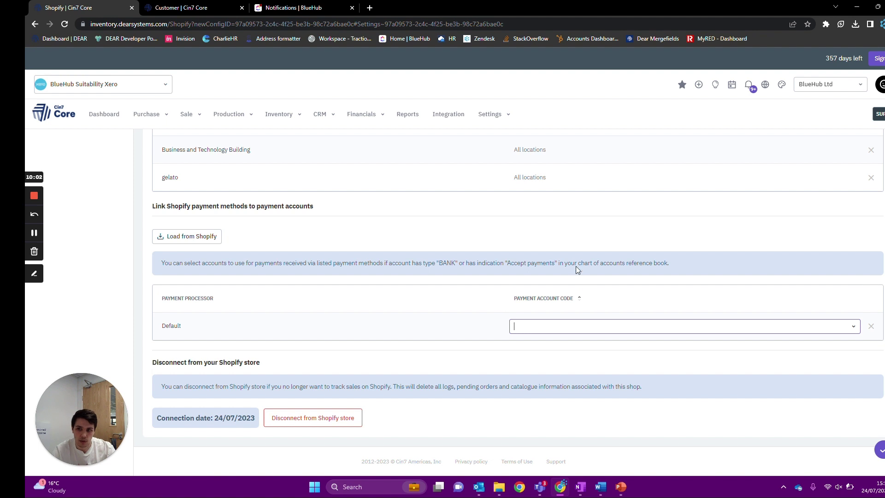
# View the Cin7 Core locations that can be linked to the Business and Technology Building location, leaving All locations
pyautogui.scroll(2, 507, 277)
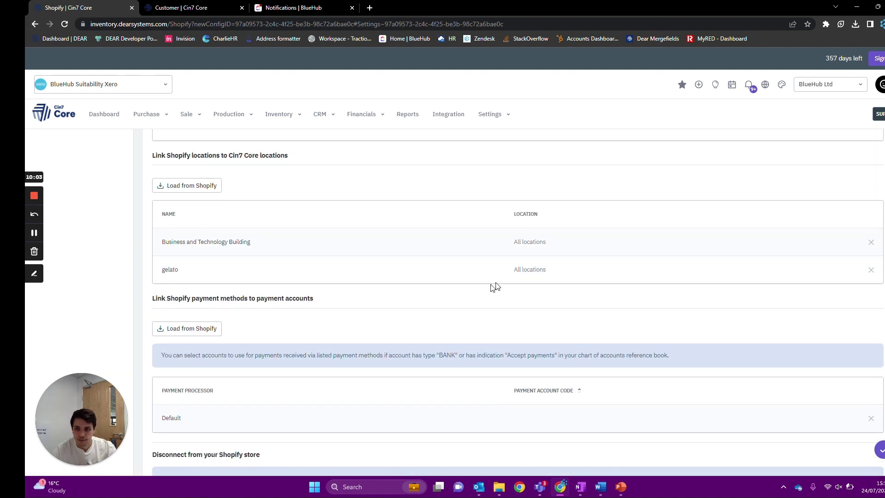
pyautogui.scroll(1, 497, 307)
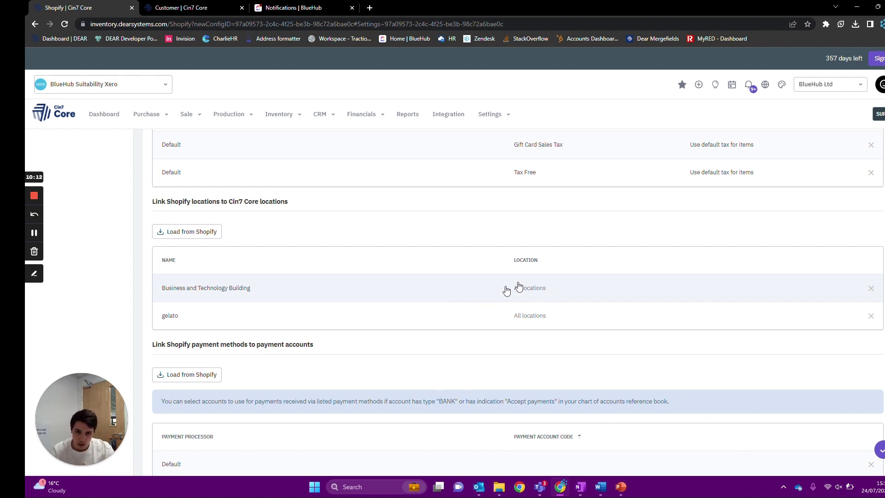
pyautogui.click(540, 296)
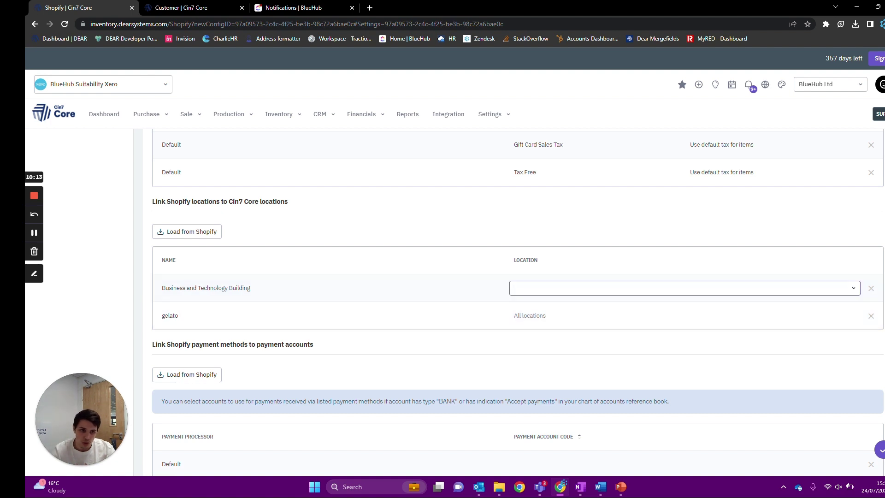
pyautogui.click(853, 289)
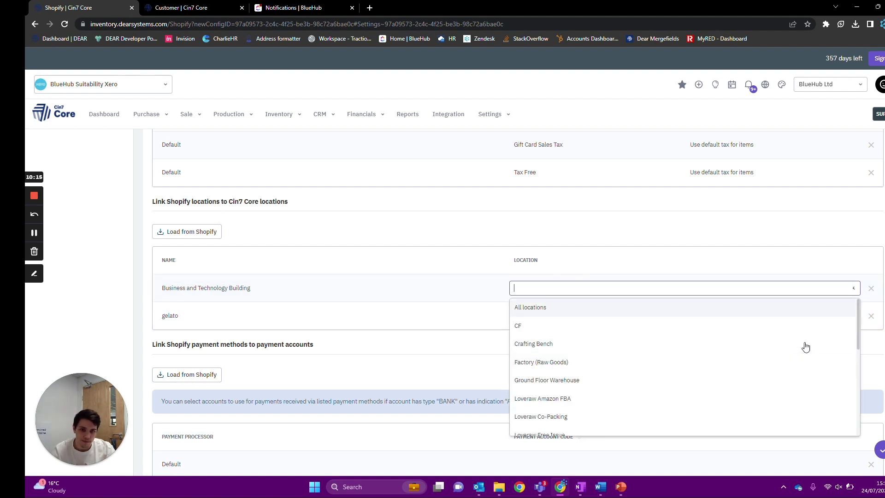
pyautogui.click(773, 230)
# Open the product catalog of the Bluehubtest Shopify integration
pyautogui.scroll(15, 565, 298)
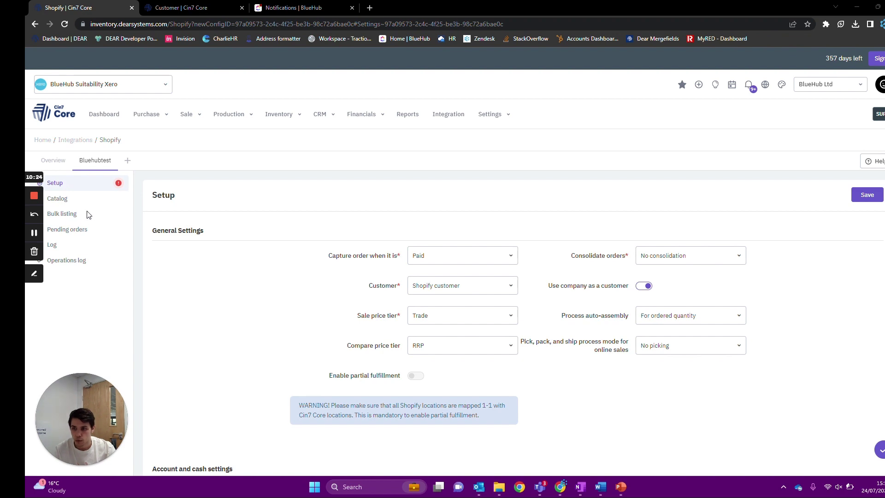
pyautogui.scroll(-1, 91, 203)
pyautogui.click(66, 153)
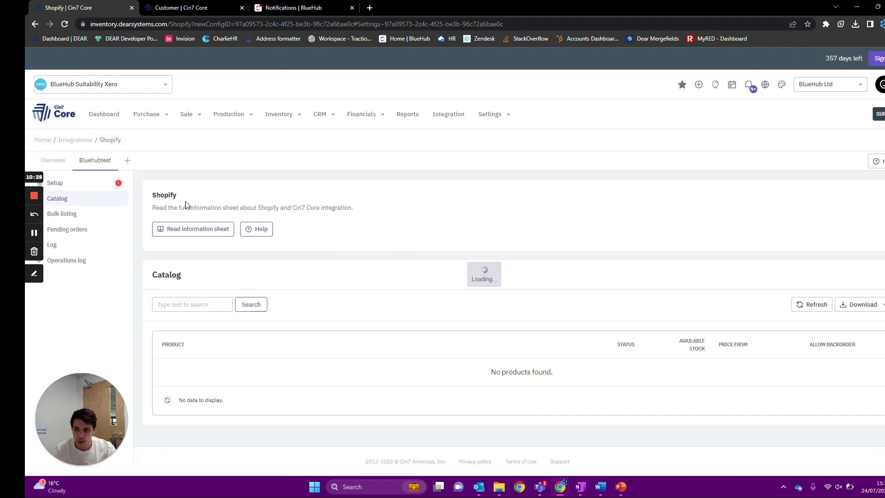
pyautogui.scroll(-2, 301, 249)
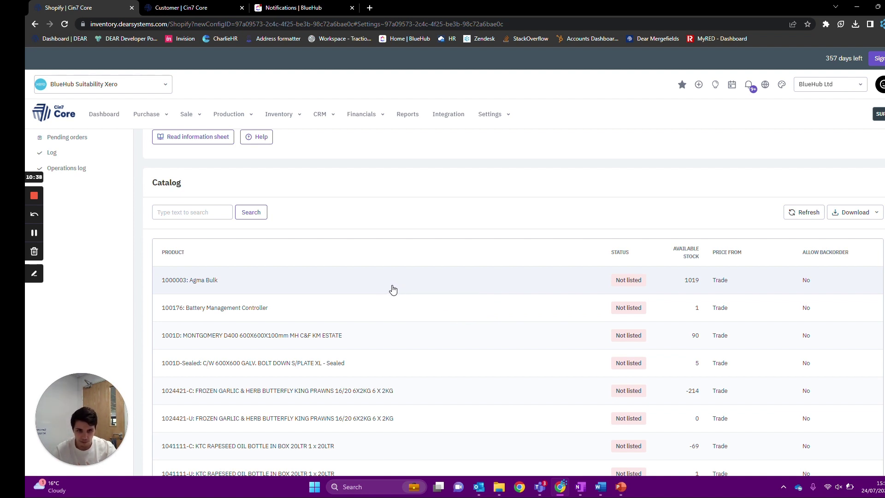
# Load all products from Shopify into Cin7 Core with image download enabled, and close the load dialog
pyautogui.click(867, 215)
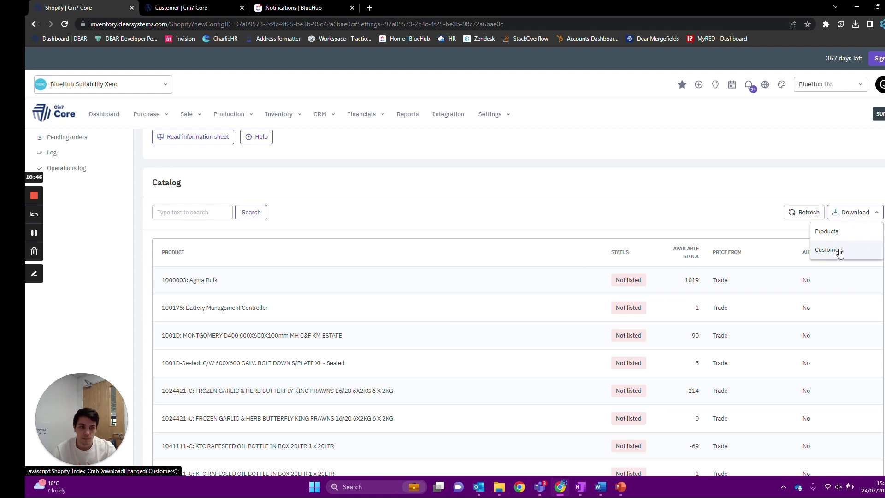
pyautogui.click(818, 232)
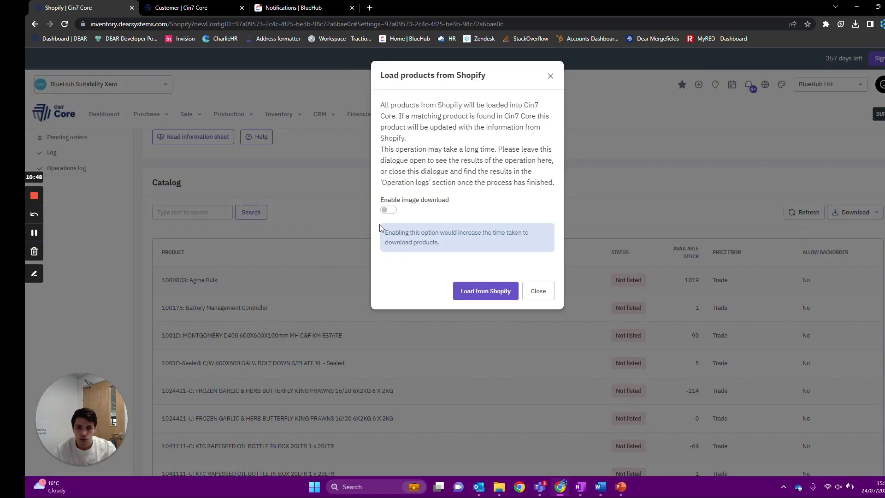
pyautogui.click(480, 291)
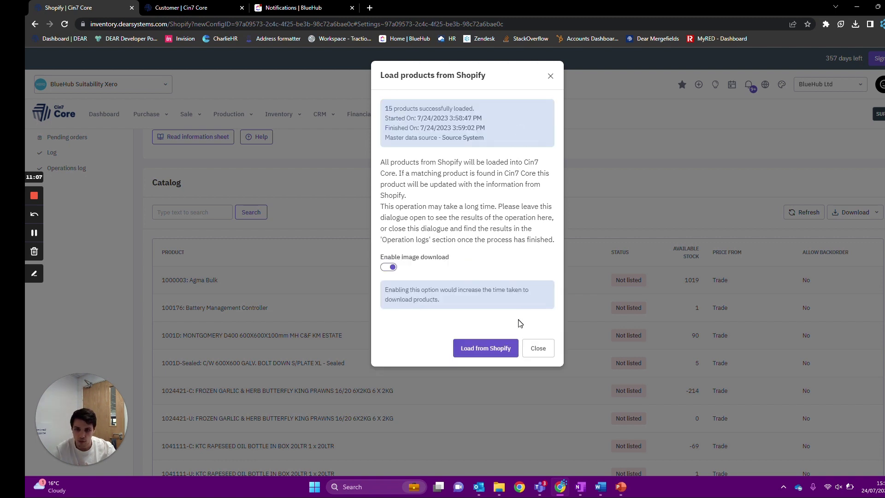
pyautogui.click(533, 348)
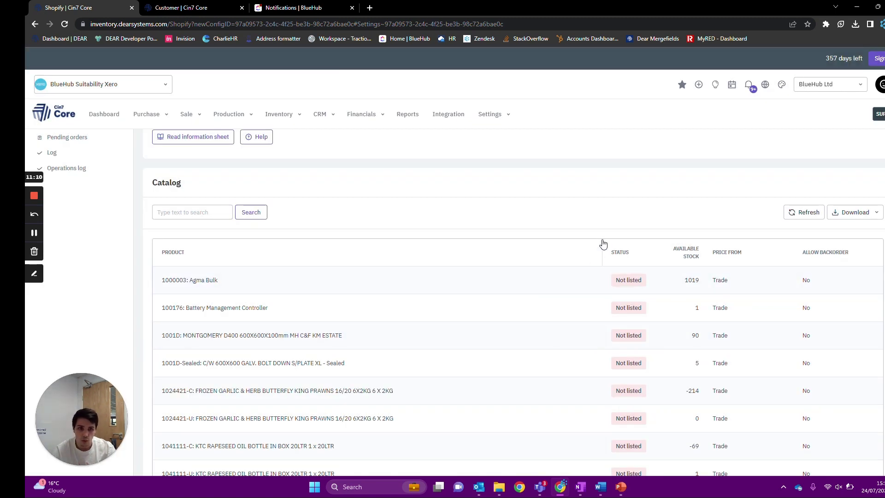
# Sort the catalog by status with listed products first and look through them
pyautogui.click(620, 255)
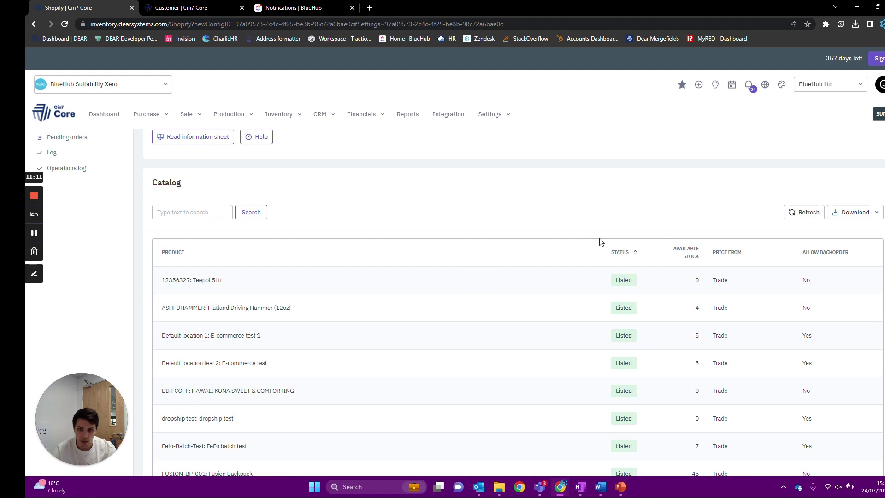
pyautogui.scroll(-3, 599, 272)
pyautogui.scroll(1, 599, 272)
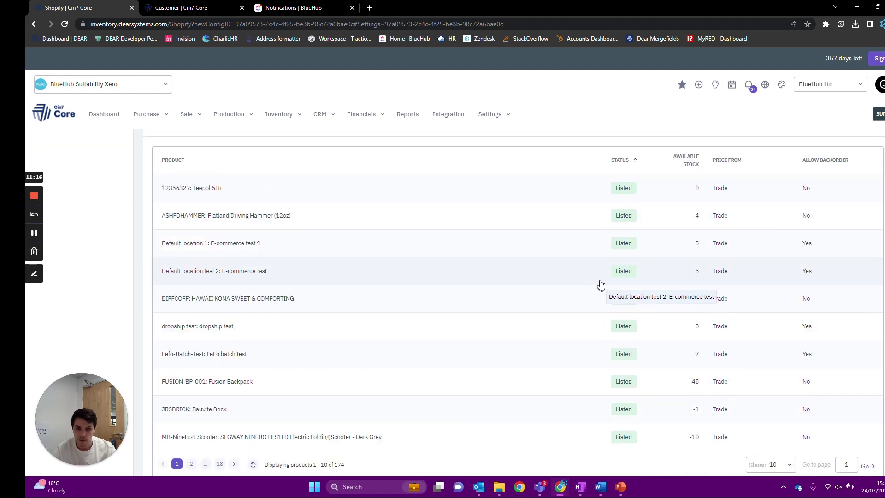
pyautogui.scroll(1, 594, 284)
pyautogui.scroll(-2, 622, 291)
pyautogui.scroll(2, 640, 284)
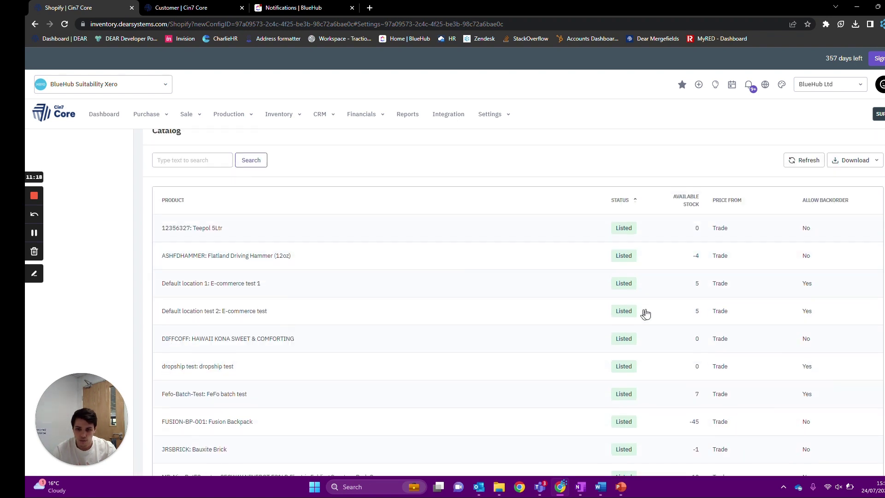
pyautogui.scroll(-2, 645, 314)
# Show 100 products per page in the catalog and go to the products that are not listed
pyautogui.click(782, 411)
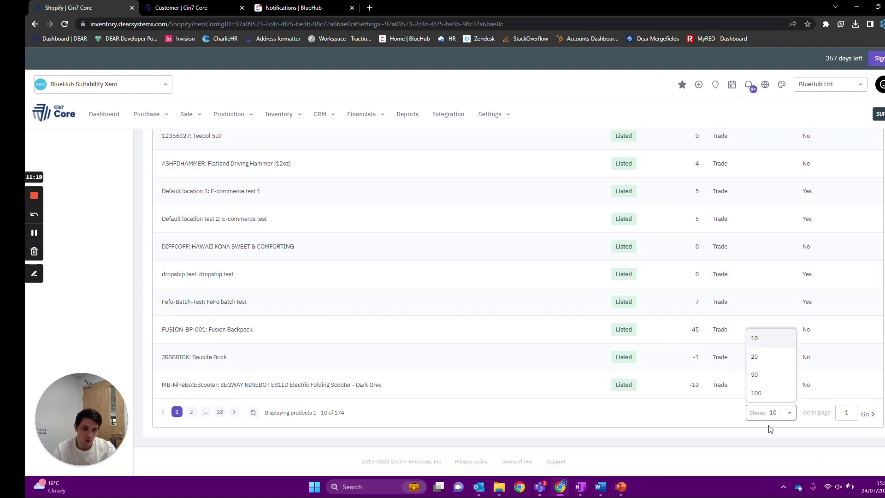
pyautogui.click(766, 396)
pyautogui.scroll(-5, 590, 362)
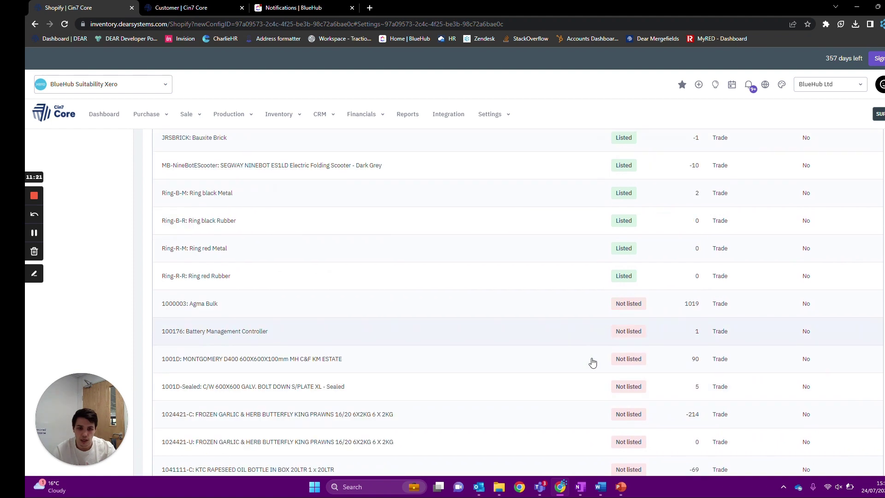
# Try to list the Agma Bulk product on Shopify with the RRP price tier, and close its product management dialog
pyautogui.click(362, 209)
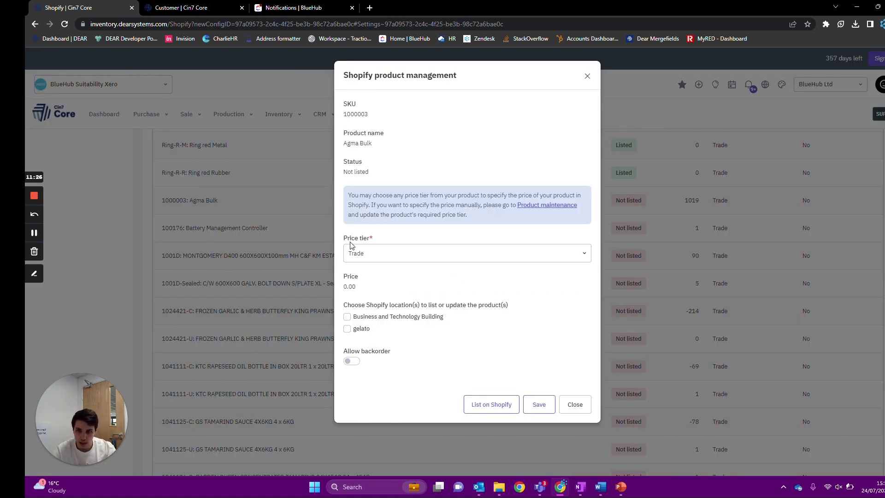
pyautogui.click(584, 253)
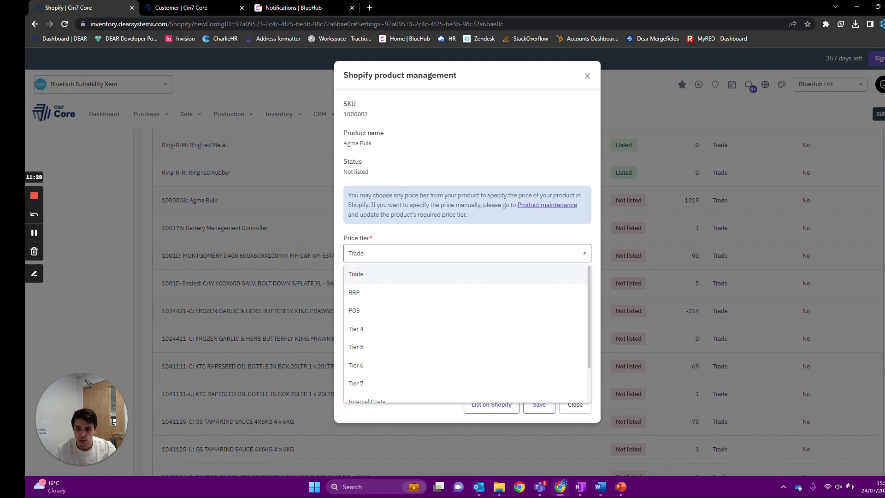
pyautogui.click(492, 294)
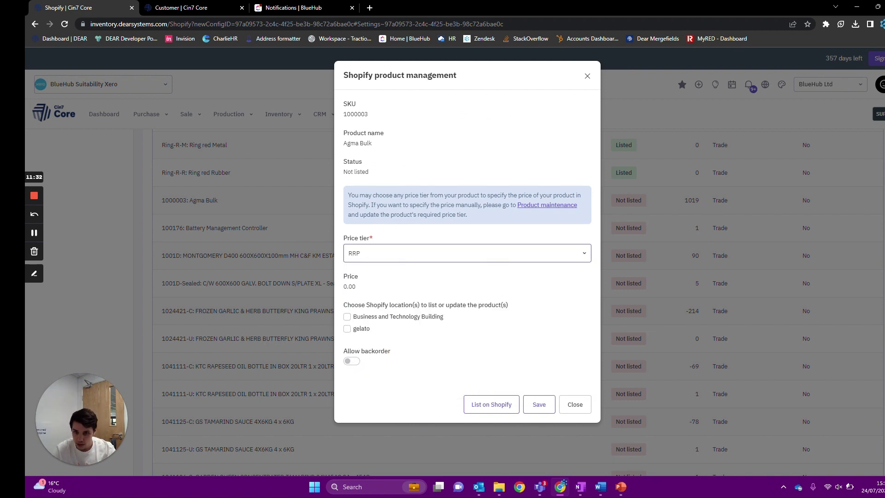
pyautogui.click(493, 253)
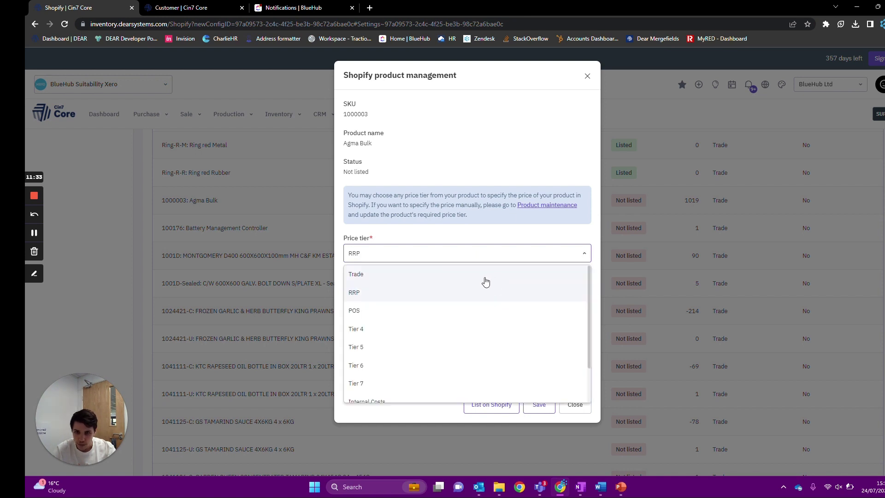
pyautogui.click(488, 277)
pyautogui.click(488, 253)
pyautogui.click(454, 292)
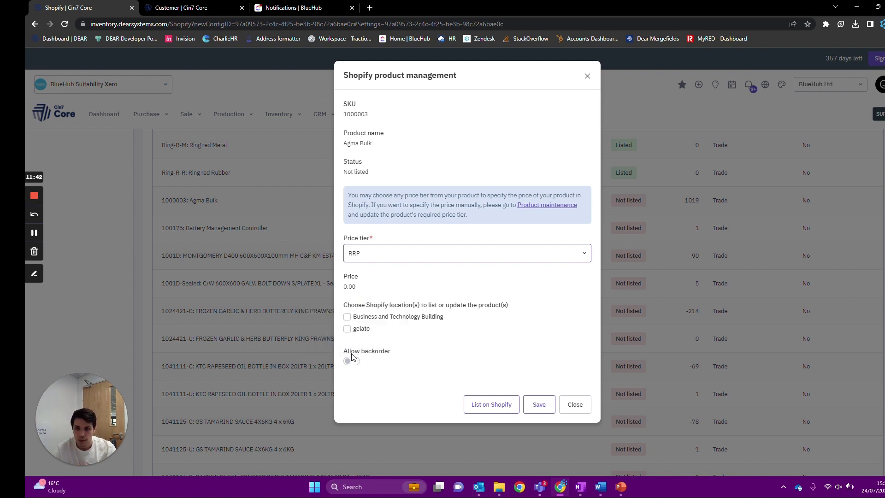
pyautogui.click(488, 405)
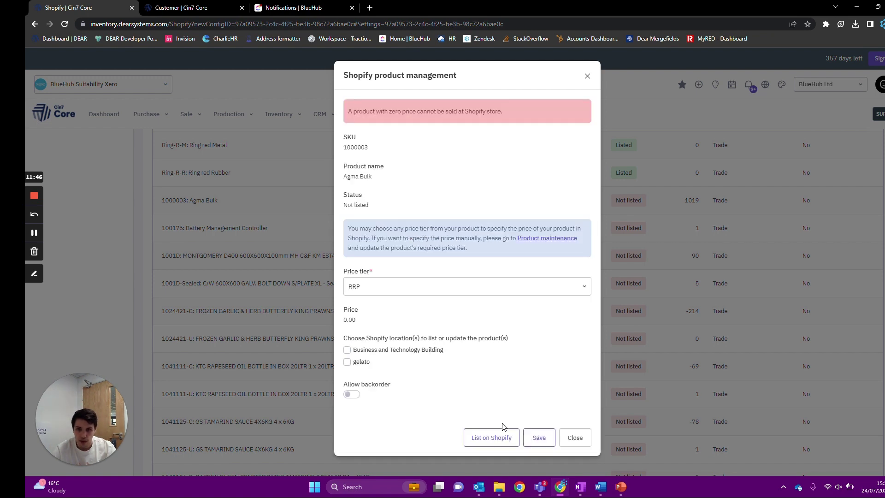
pyautogui.click(574, 438)
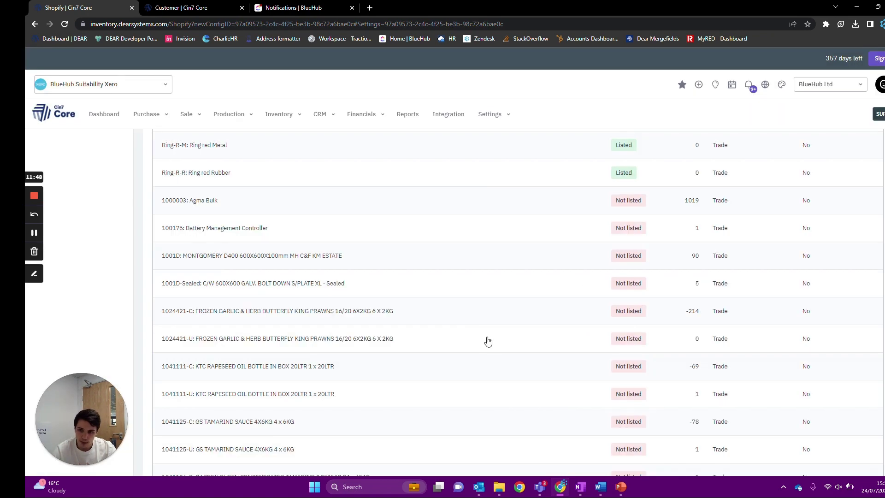
# Try the RRP price tier for the MONTGOMERY D400 product (1001D), and close its product management dialog without saving
pyautogui.click(376, 256)
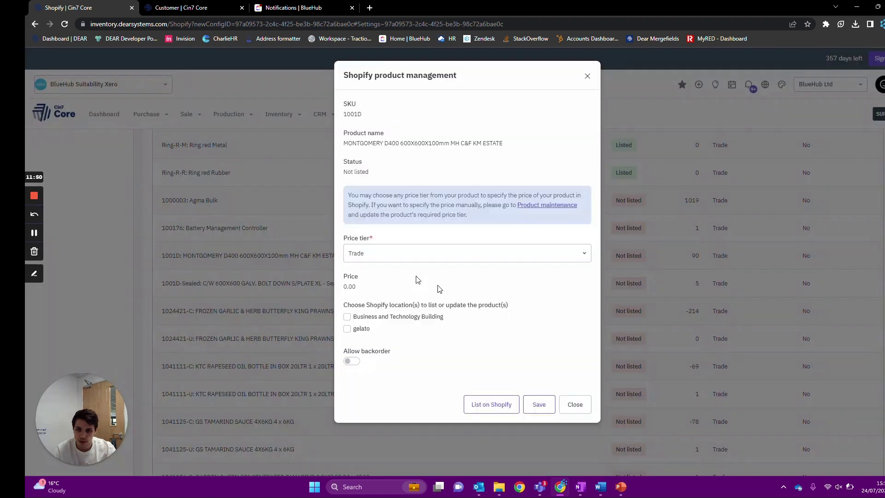
pyautogui.click(376, 255)
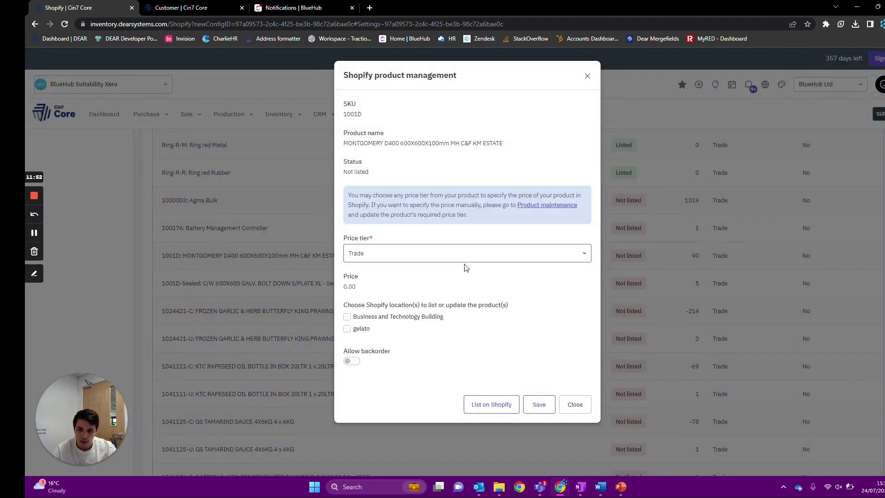
pyautogui.click(427, 295)
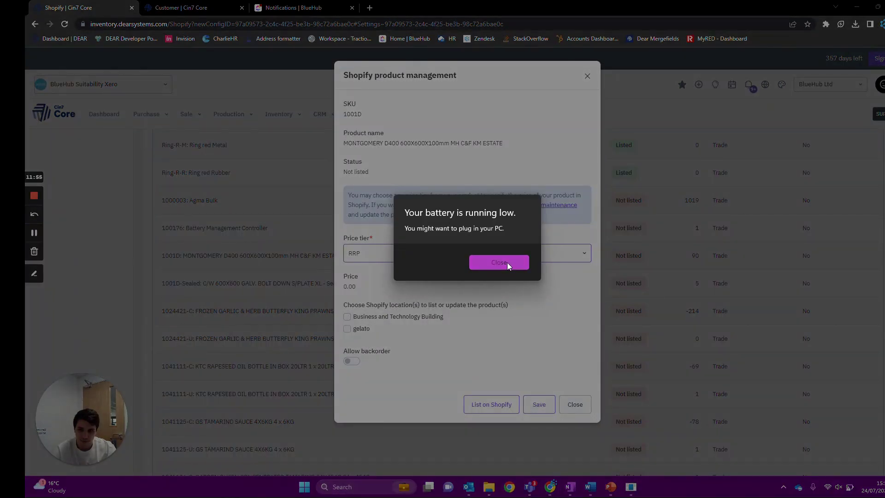
pyautogui.click(507, 261)
pyautogui.click(587, 77)
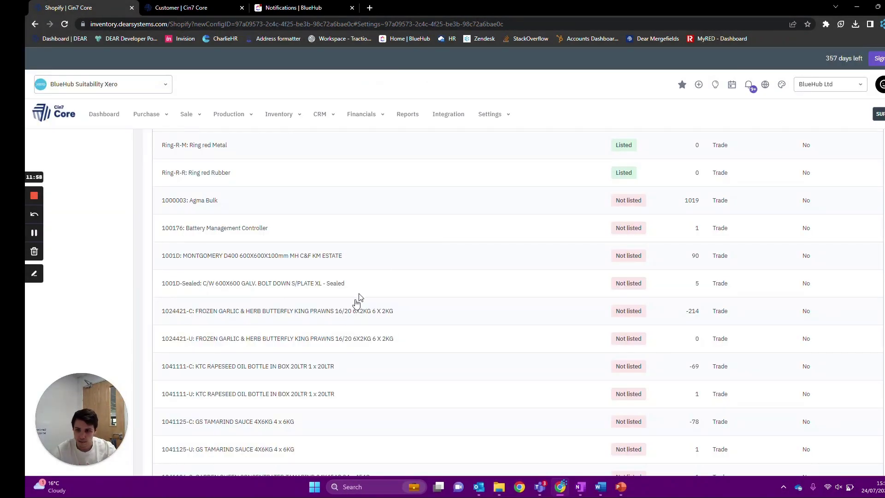
# Try the POS and RRP price tiers for product 1024421-U, and close its product management dialog without saving
pyautogui.click(339, 333)
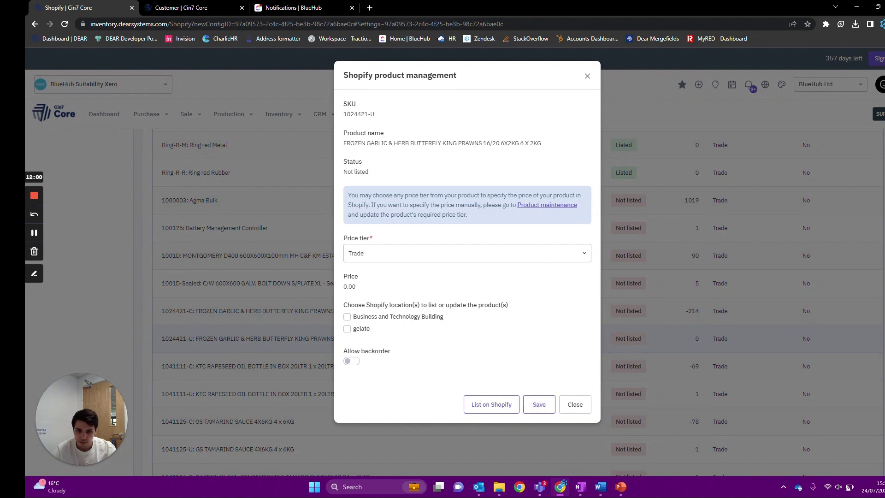
pyautogui.click(530, 253)
pyautogui.click(513, 308)
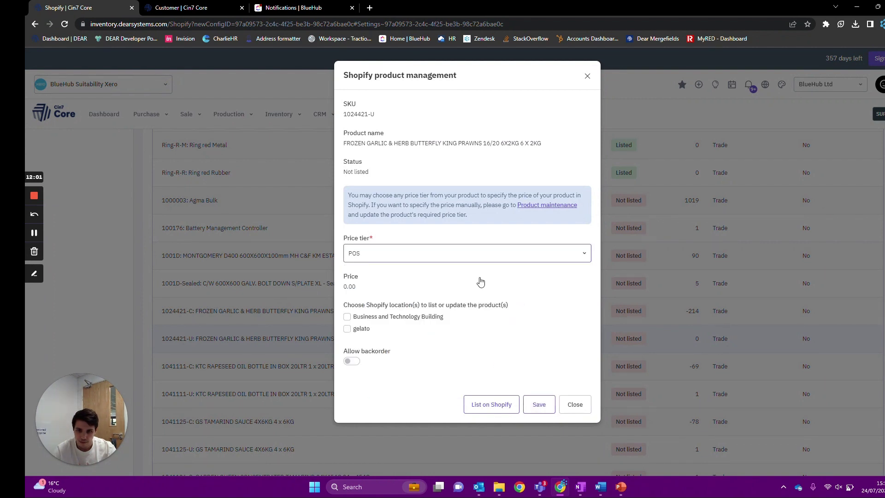
pyautogui.click(438, 253)
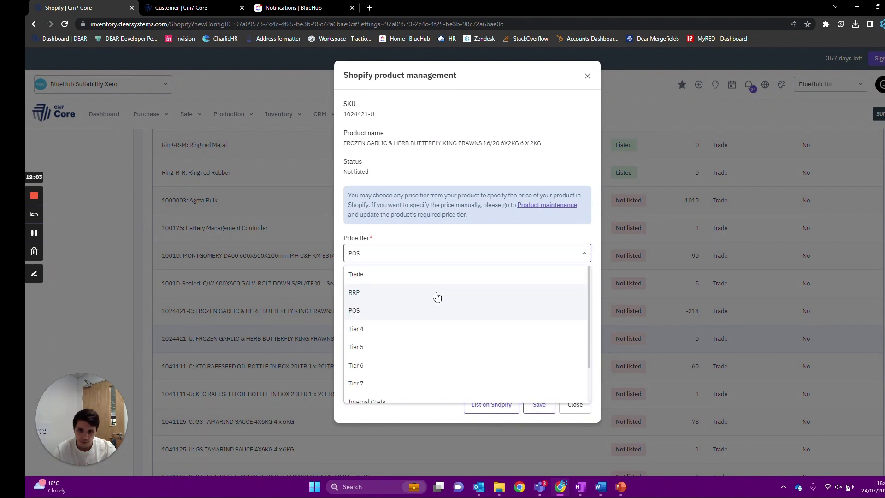
pyautogui.click(435, 292)
pyautogui.click(576, 405)
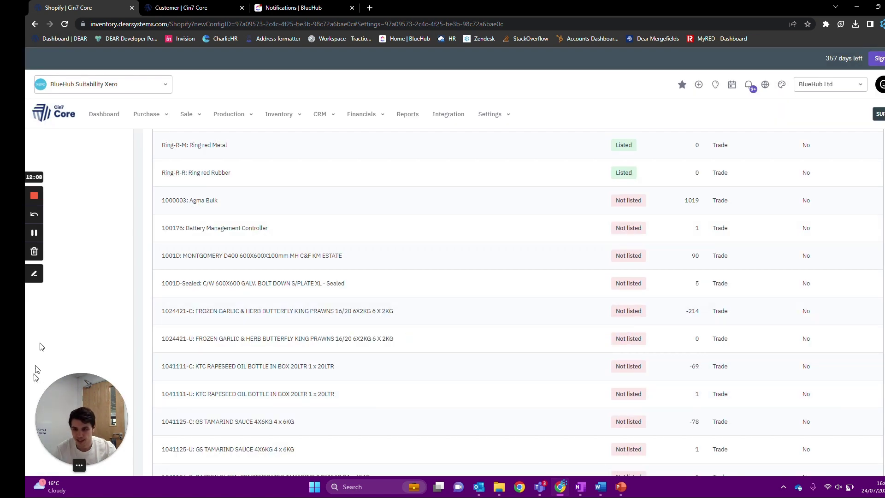
pyautogui.click(33, 232)
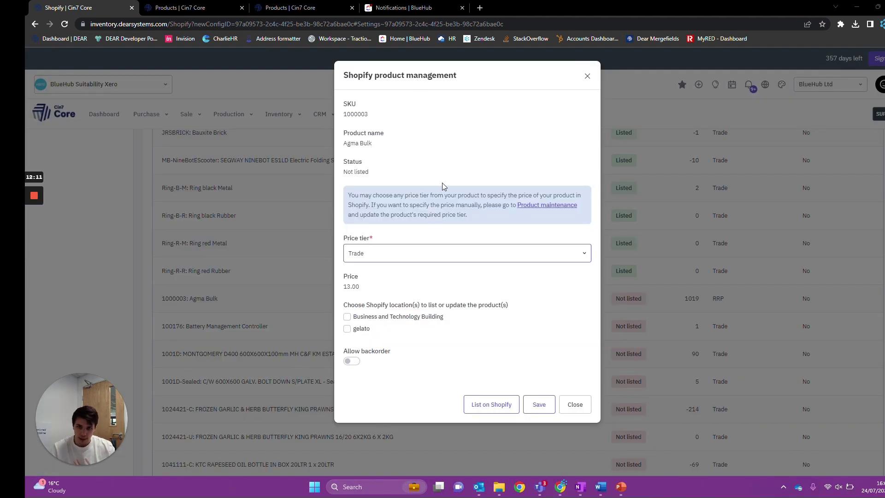
# List the Agma Bulk product on Shopify with the Trade price tier
pyautogui.doubleClick(356, 287)
pyautogui.click(424, 274)
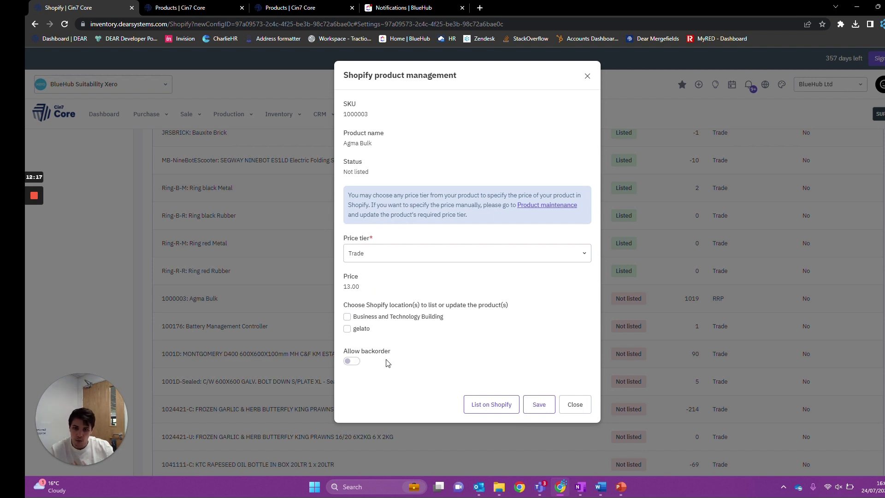
pyautogui.click(493, 404)
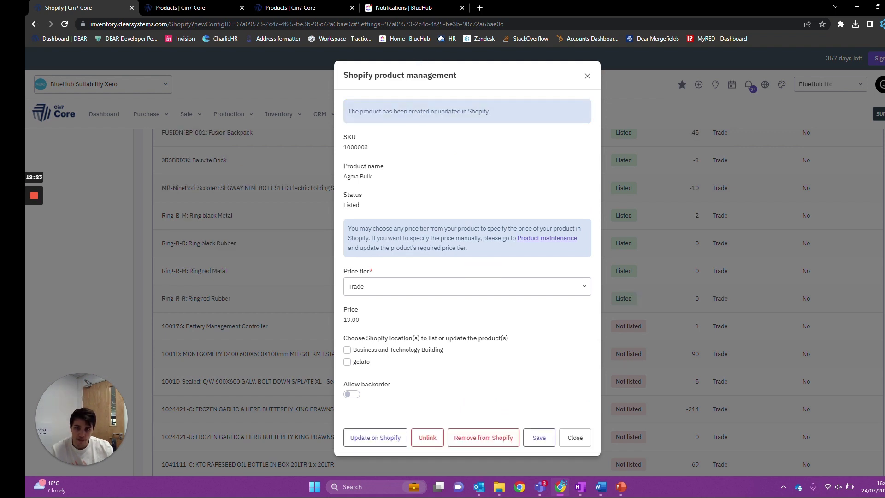
pyautogui.moveTo(374, 148); pyautogui.dragTo(342, 147)
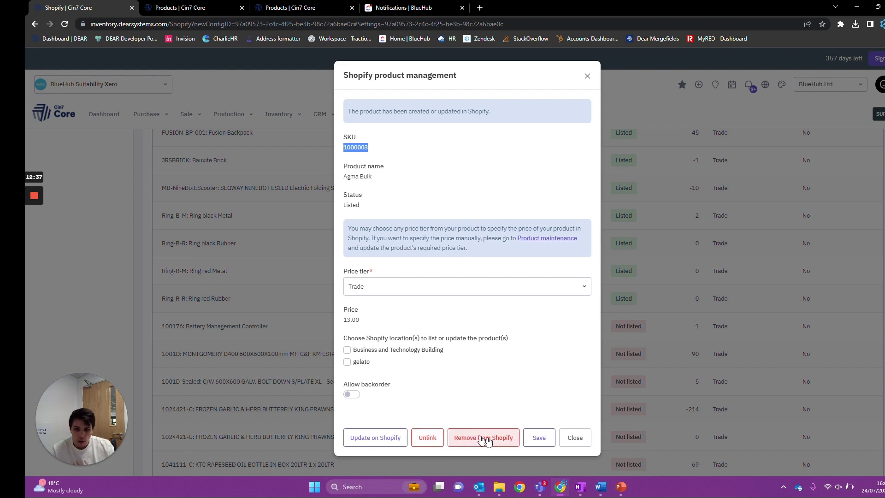
pyautogui.click(374, 441)
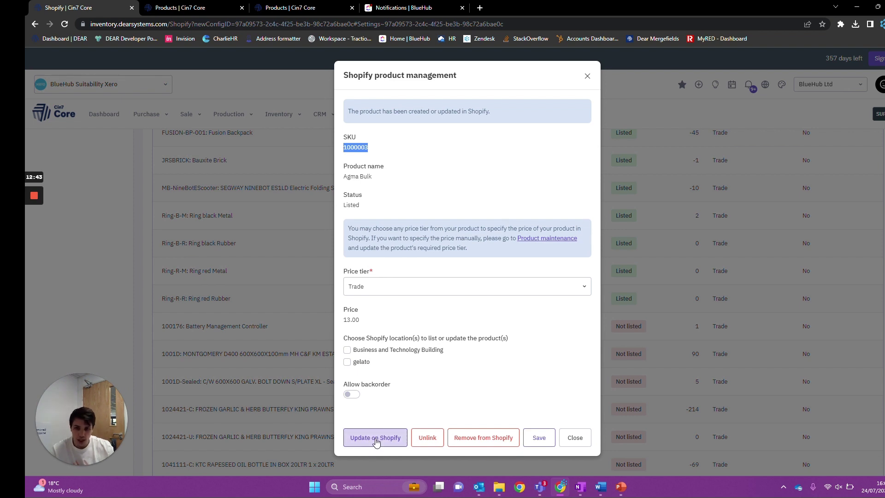
pyautogui.click(376, 435)
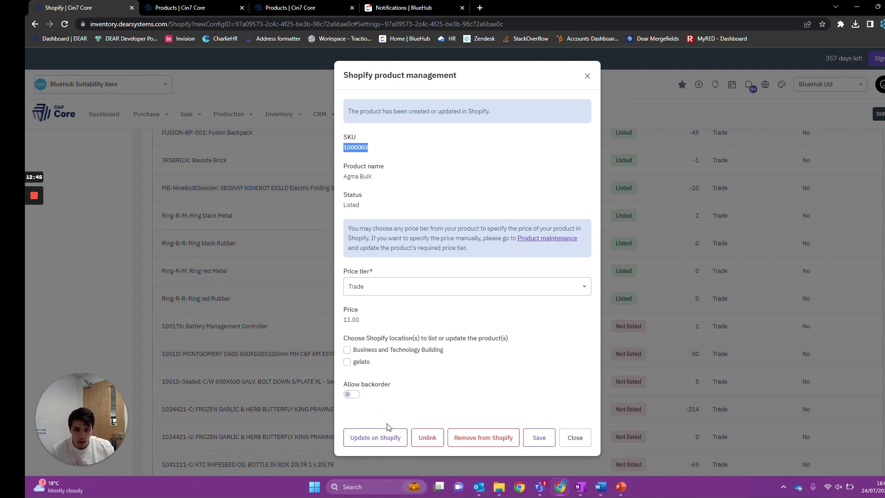
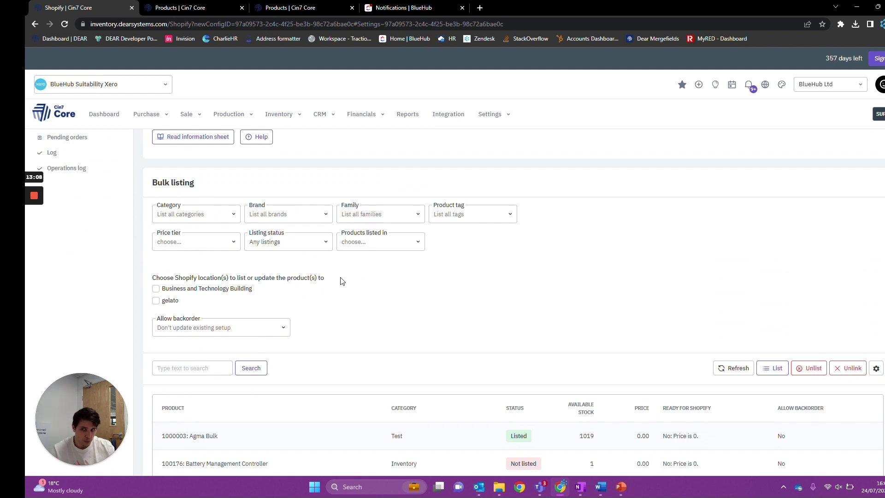
# Open the product details of Agma Bulk (SKU 1000003) from the product list and add the tag Shopify
pyautogui.scroll(-1, 337, 285)
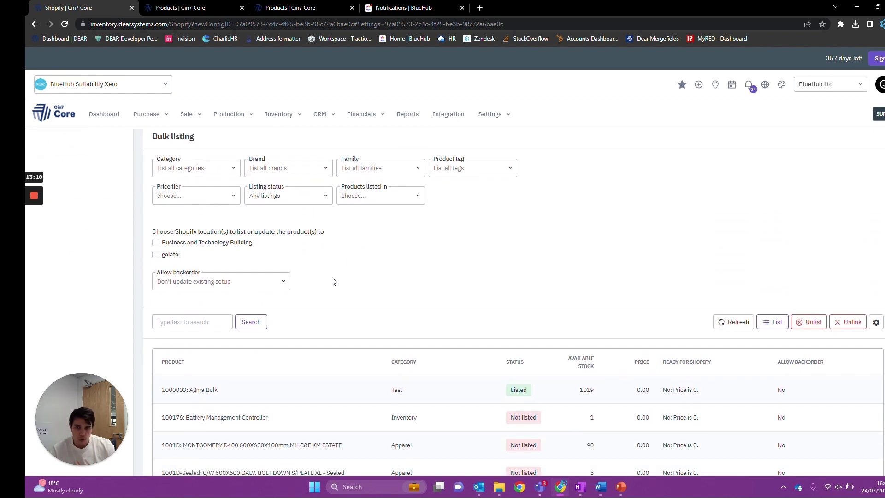
pyautogui.scroll(-3, 359, 263)
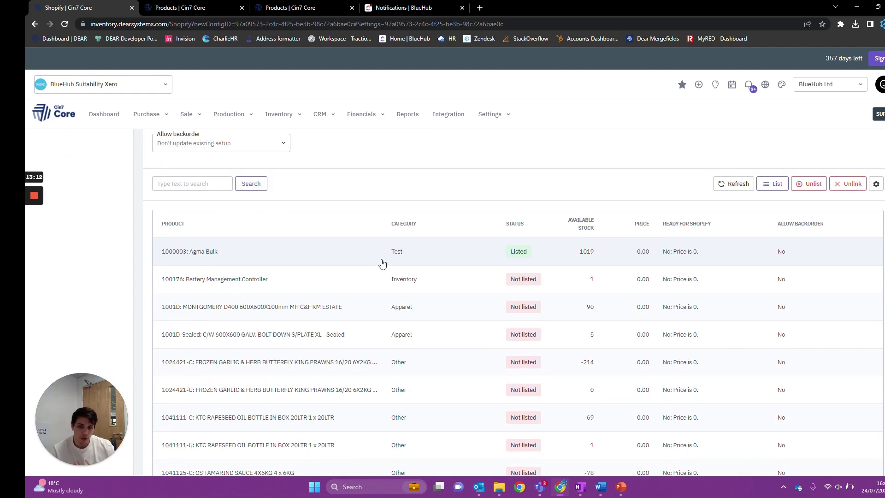
pyautogui.click(343, 251)
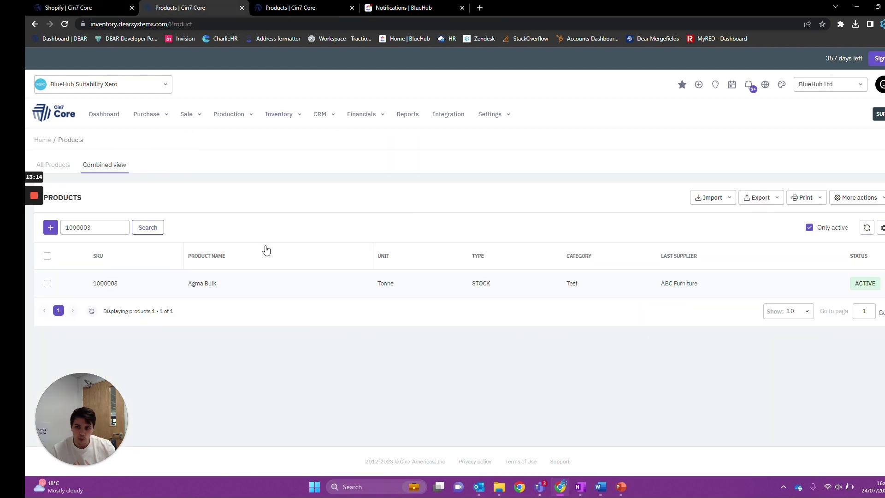
pyautogui.click(267, 279)
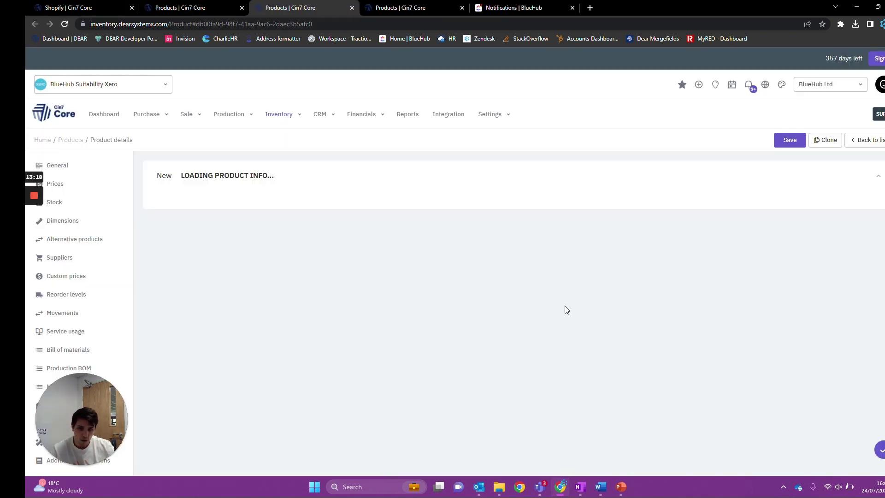
pyautogui.scroll(-4, 691, 350)
pyautogui.scroll(2, 687, 343)
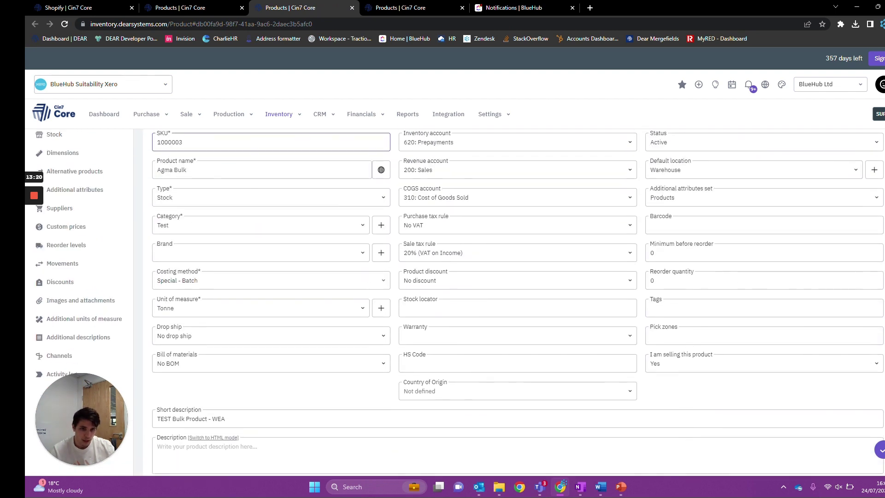
pyautogui.click(682, 311)
pyautogui.write('Shopify')
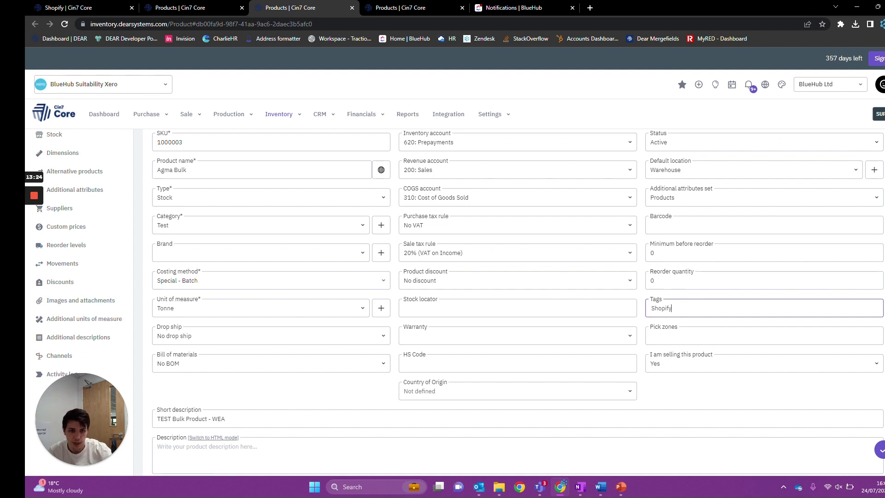
pyautogui.press('Return')
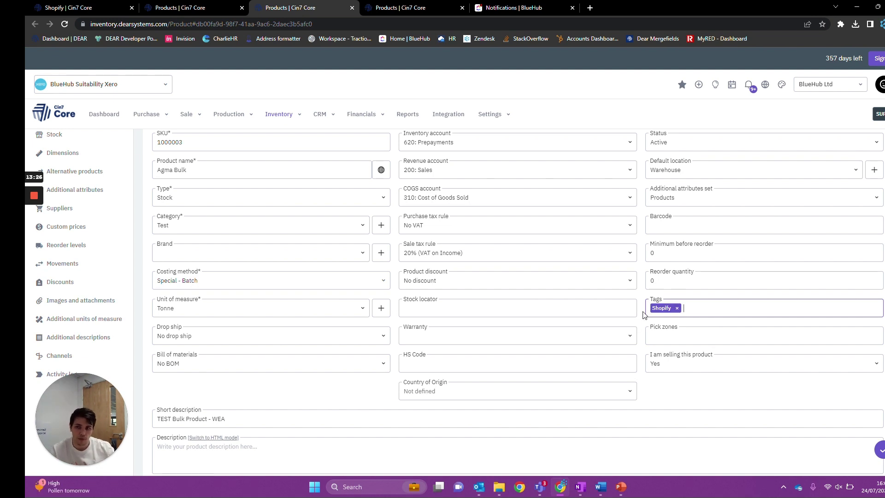
# Return to the Shopify bulk listing and look for the Shopify tag in the product tag filter
pyautogui.hotkey('ctrl', 'shift', 'Tab')
pyautogui.hotkey('ctrl', 'shift', 'Tab')
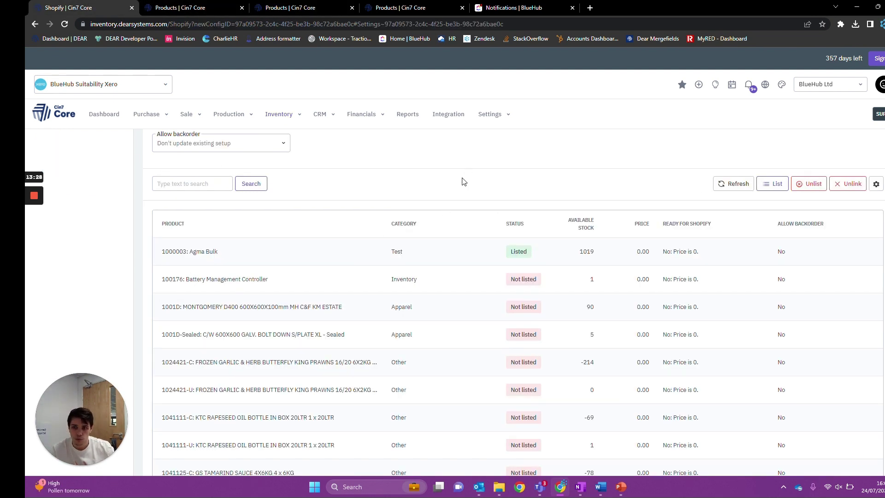
pyautogui.scroll(5, 463, 181)
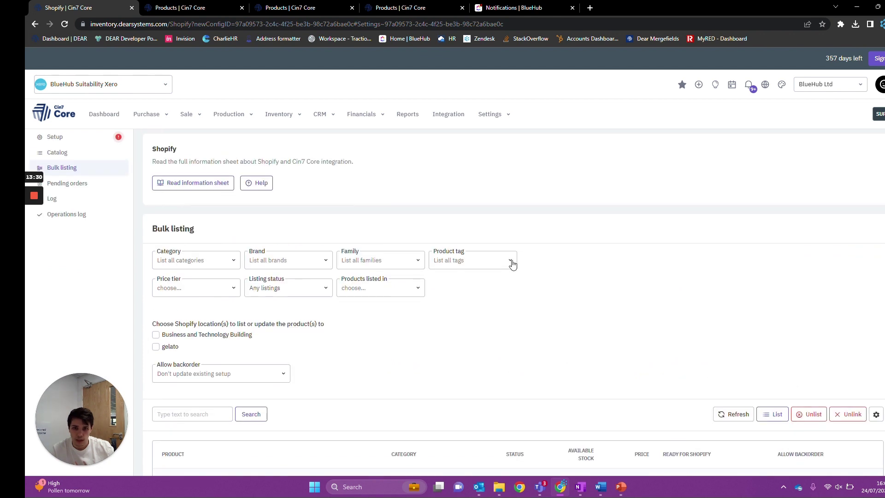
pyautogui.click(512, 264)
pyautogui.scroll(-3, 494, 306)
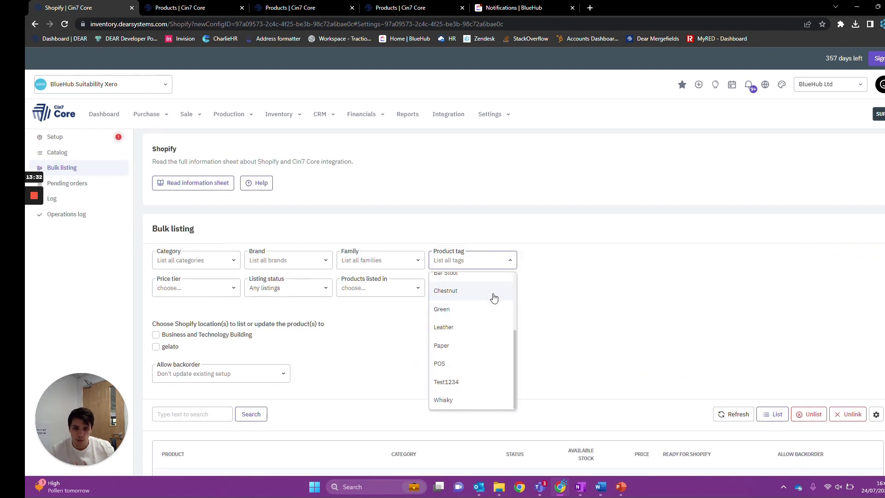
pyautogui.write('s')
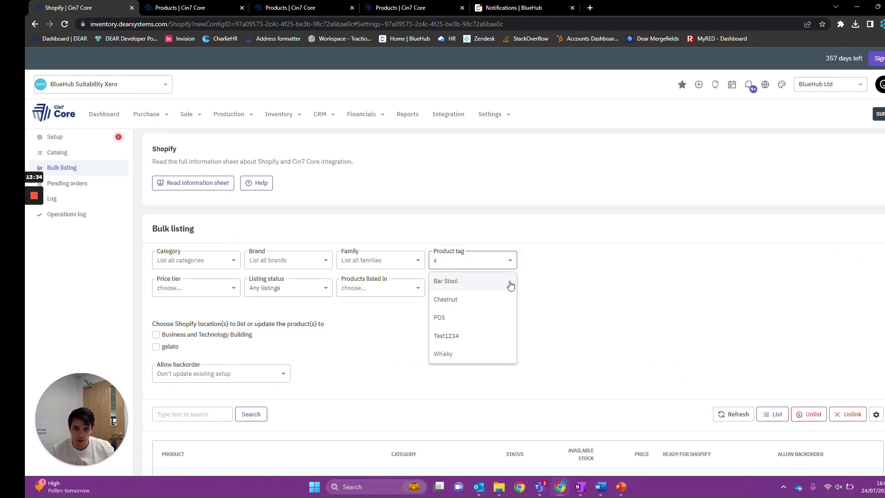
pyautogui.click(551, 279)
# Reload the Shopify integration page, reopen bulk listing, search the product tag filter for "sh" and clear the filter
pyautogui.click(65, 24)
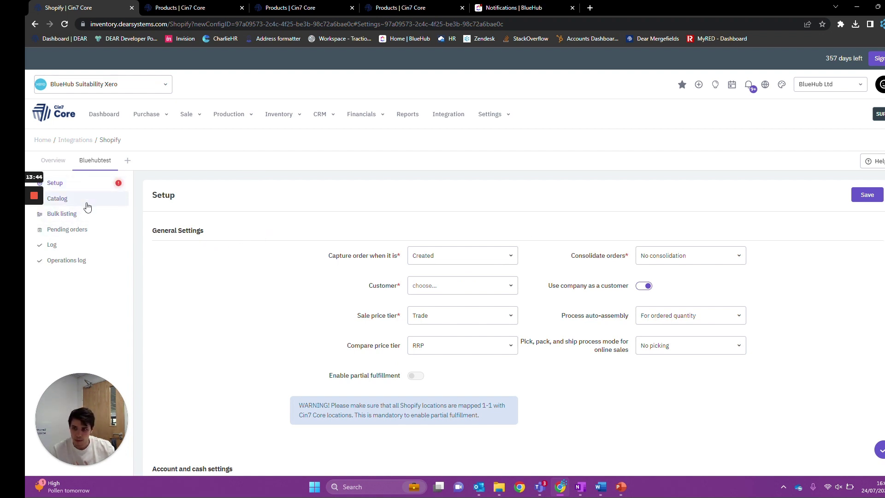
pyautogui.click(62, 214)
pyautogui.click(470, 305)
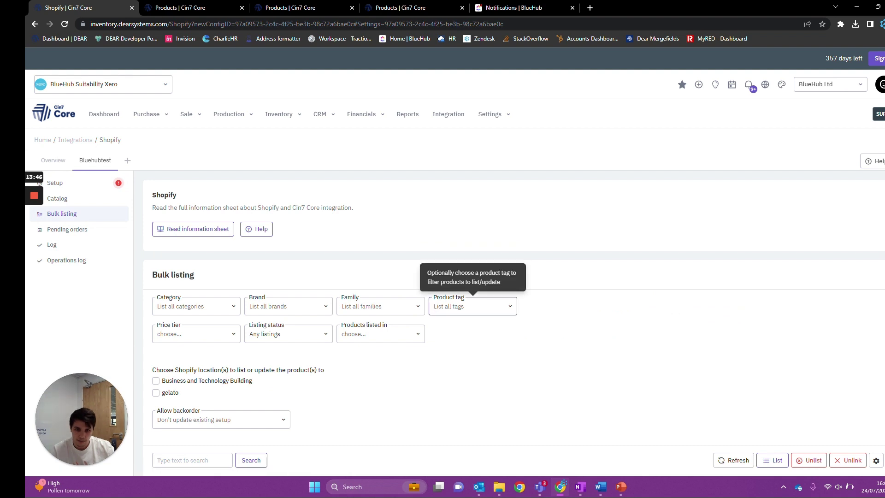
pyautogui.write('sh')
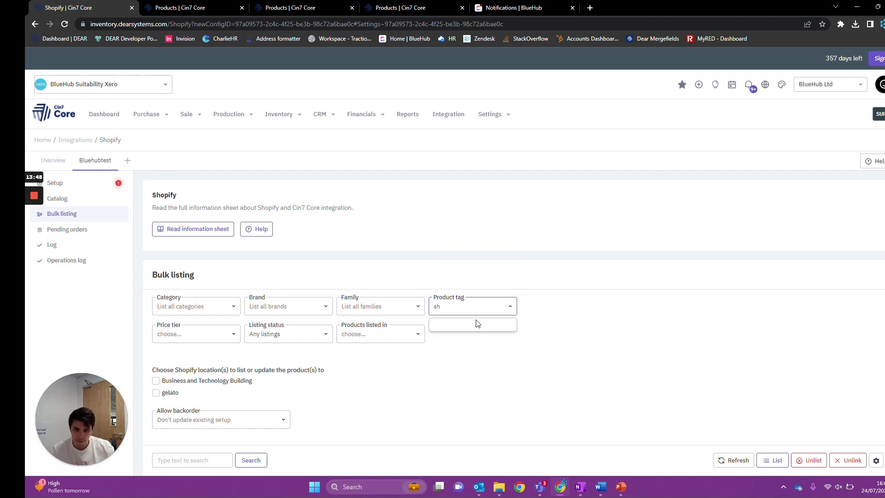
pyautogui.scroll(-1, 525, 312)
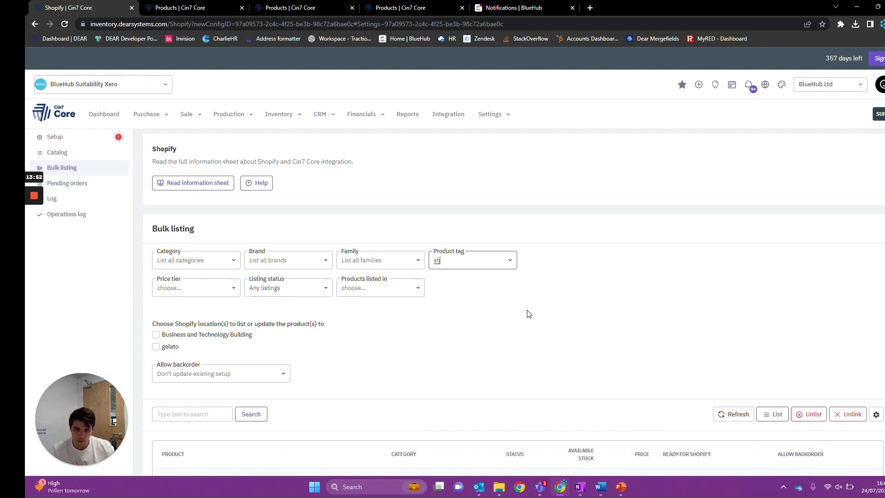
pyautogui.scroll(-1, 529, 314)
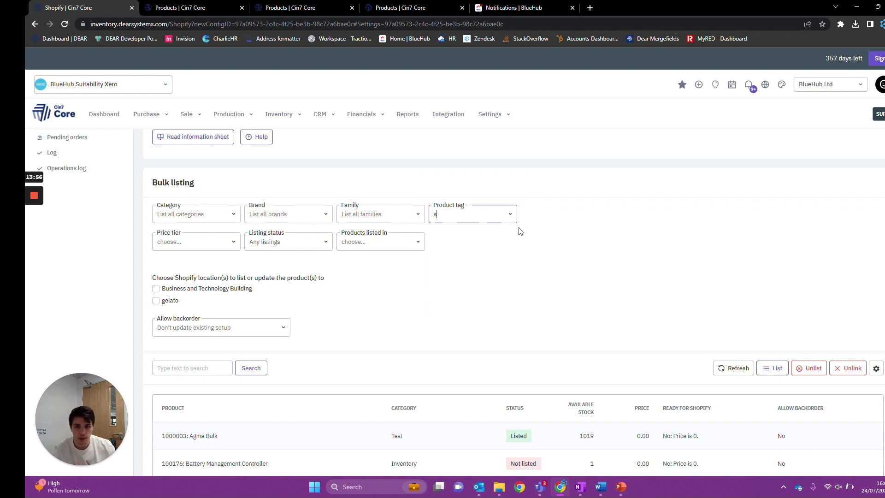
pyautogui.press('BackSpace')
pyautogui.press('BackSpace')
pyautogui.write('sh')
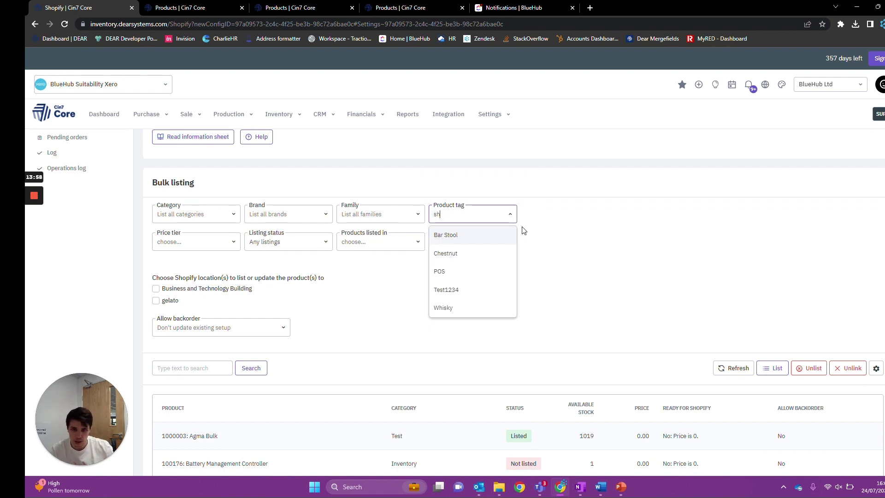
pyautogui.press('BackSpace')
pyautogui.press('BackSpace')
pyautogui.click(559, 229)
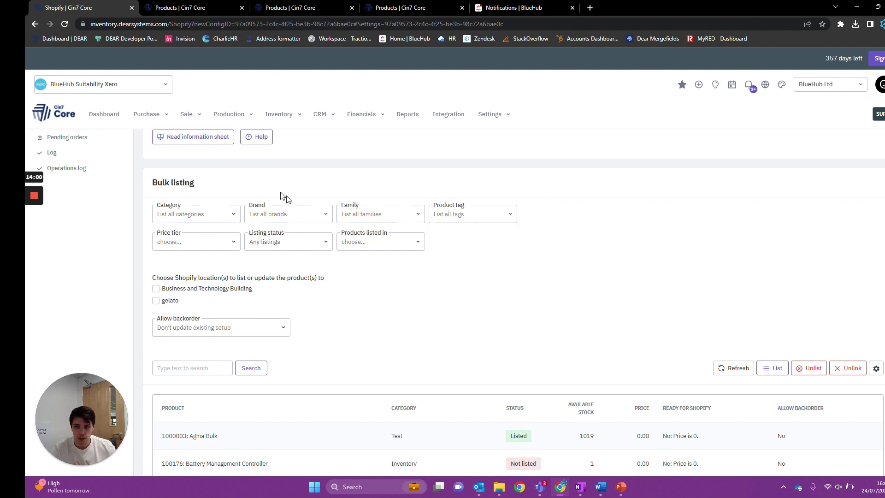
# Filter the bulk listing by the American Pool category and go to the filtered products
pyautogui.click(234, 215)
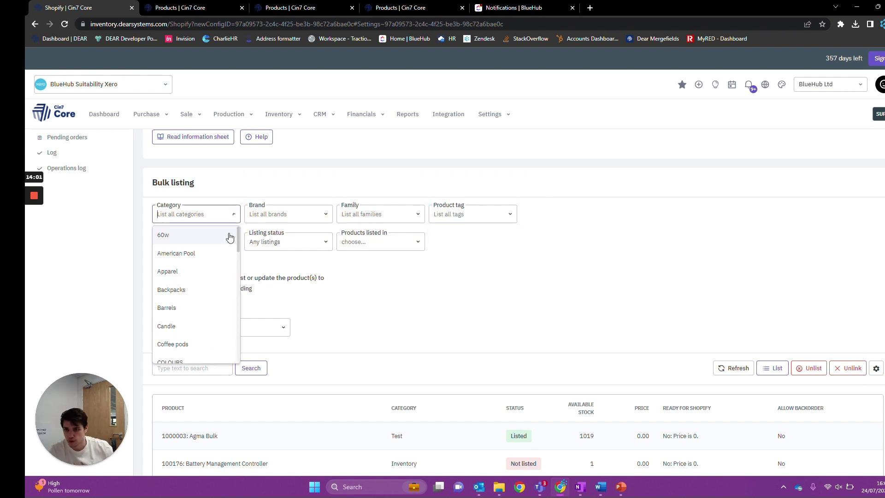
pyautogui.click(217, 254)
pyautogui.scroll(-3, 361, 304)
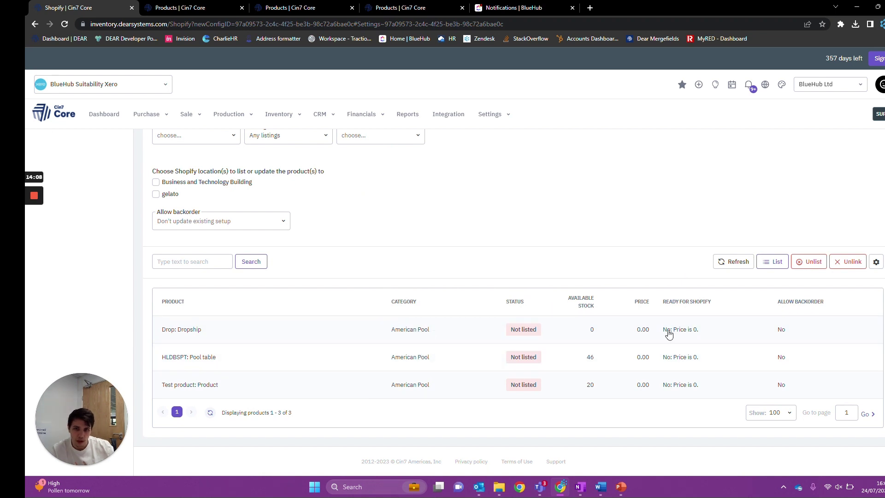
# Try to list the filtered American Pool products on Shopify without a price tier selected
pyautogui.click(783, 266)
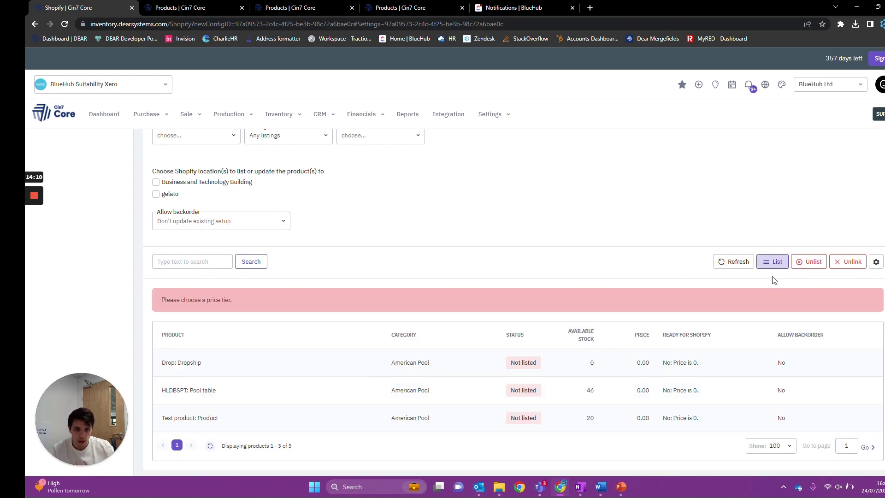
pyautogui.scroll(2, 764, 283)
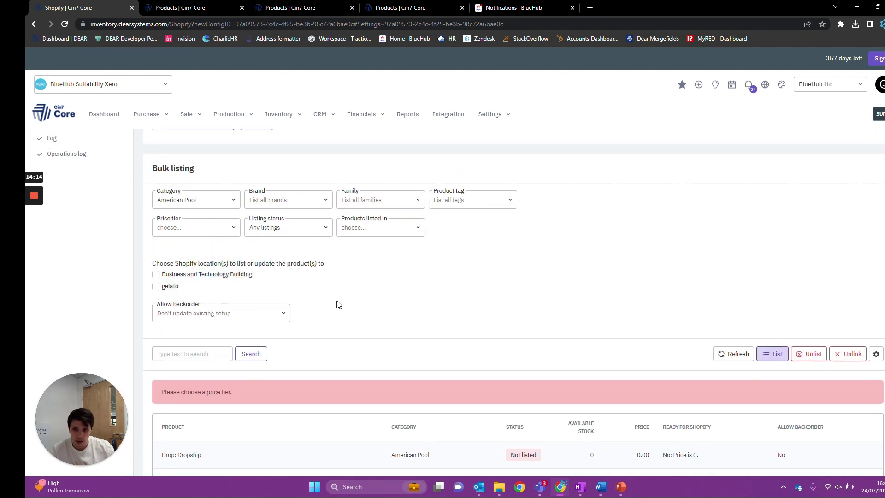
pyautogui.scroll(-3, 339, 304)
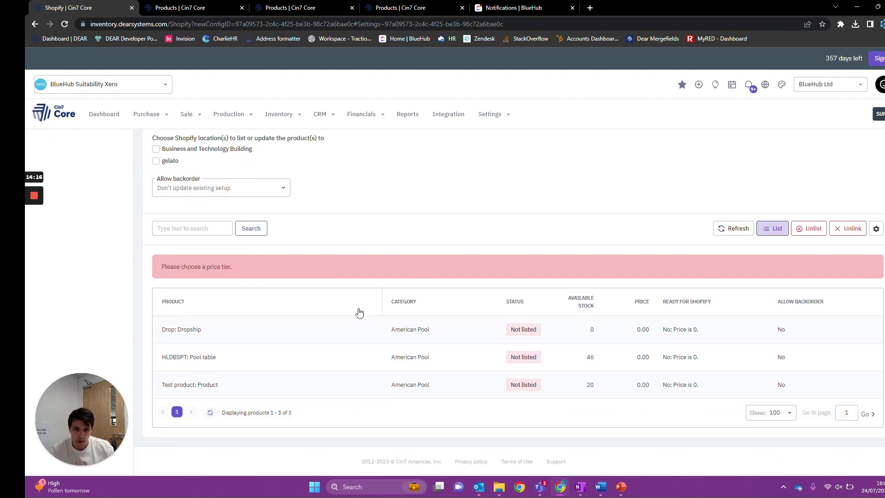
pyautogui.scroll(1, 521, 322)
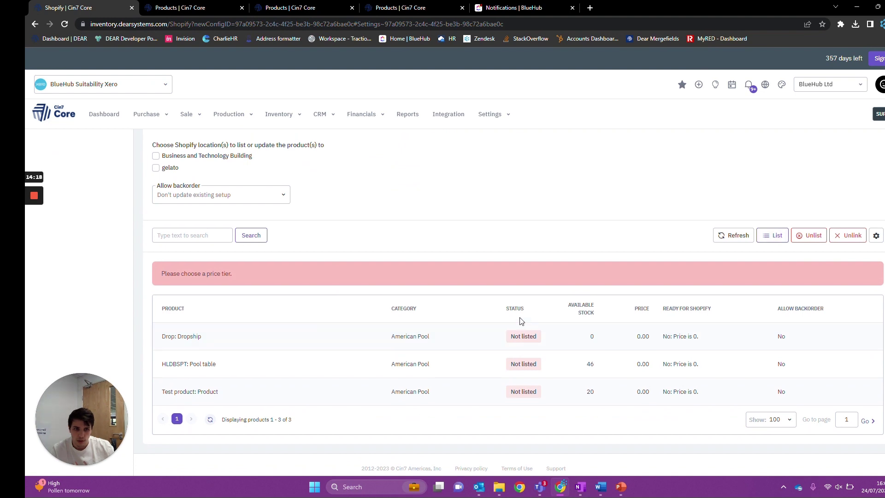
pyautogui.scroll(3, 511, 321)
pyautogui.scroll(2, 265, 316)
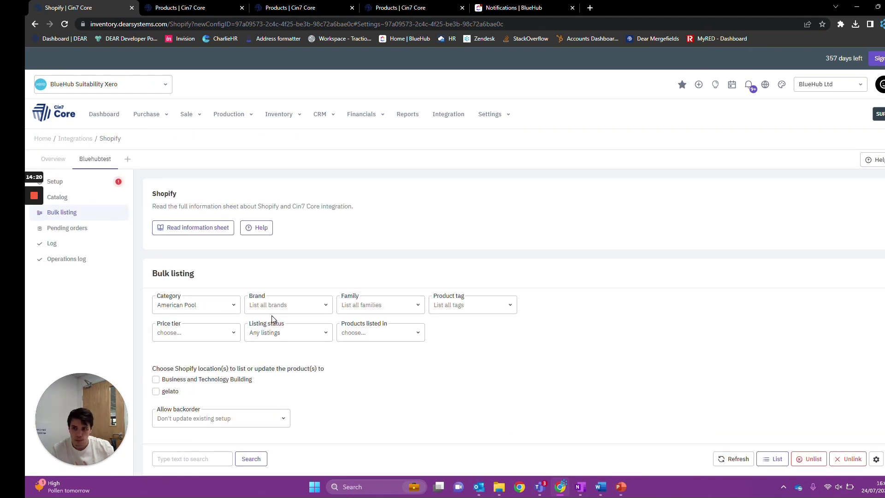
# Set the bulk listing price tier to Trade, list the American Pool products on Shopify and refresh the product list
pyautogui.moveTo(37, 233)
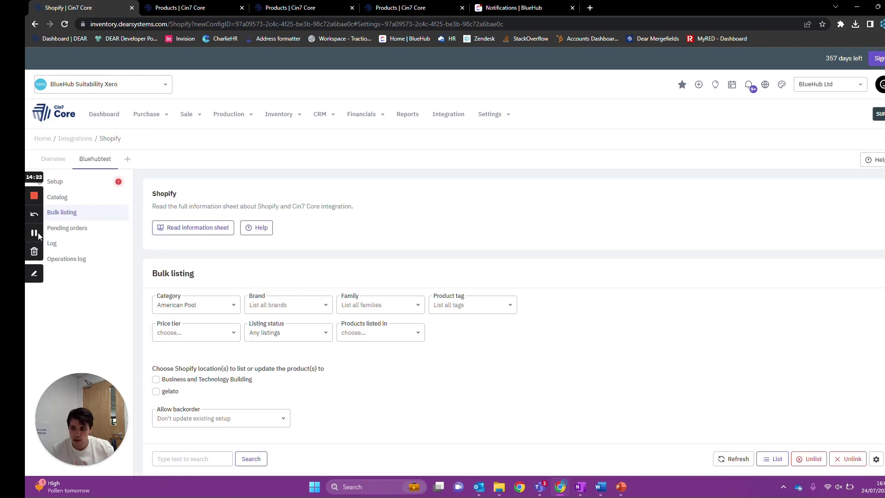
pyautogui.click(195, 333)
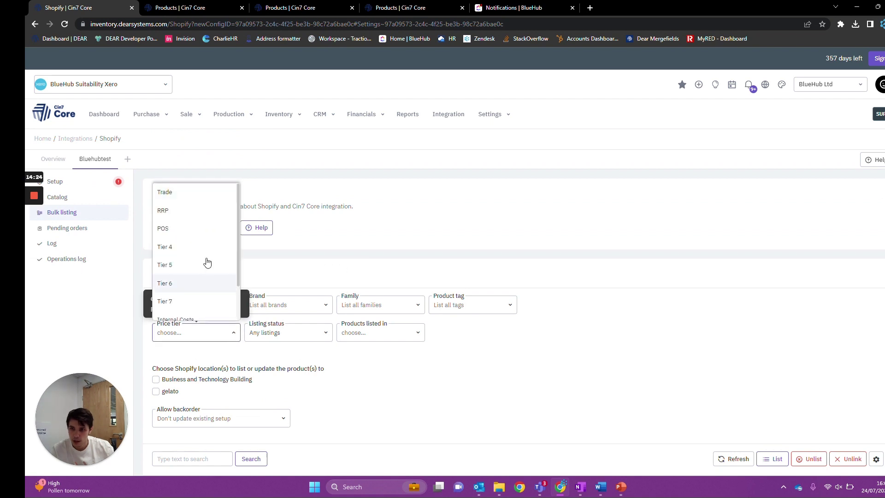
pyautogui.click(194, 193)
pyautogui.scroll(-2, 467, 409)
pyautogui.scroll(-2, 467, 409)
pyautogui.click(770, 261)
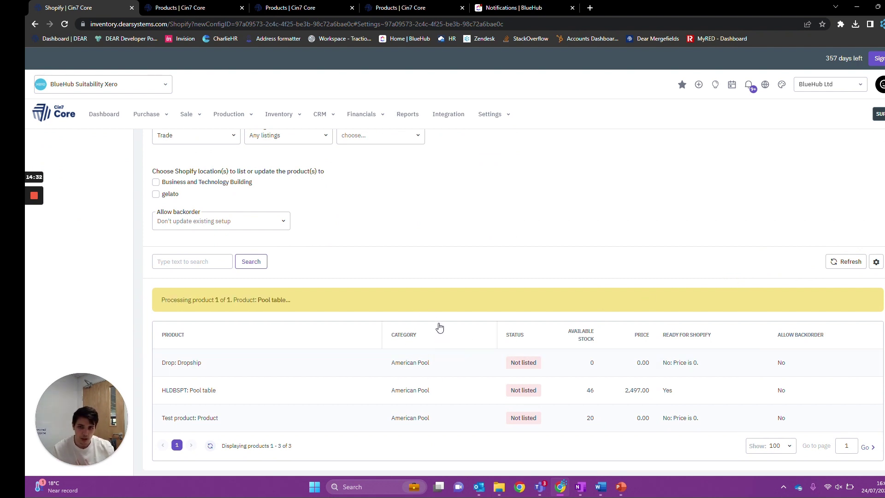
pyautogui.click(845, 262)
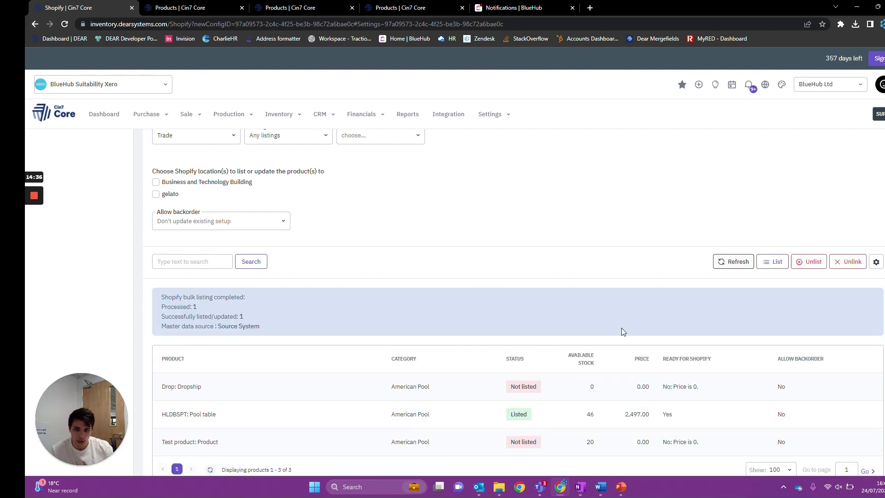
pyautogui.scroll(-1, 417, 325)
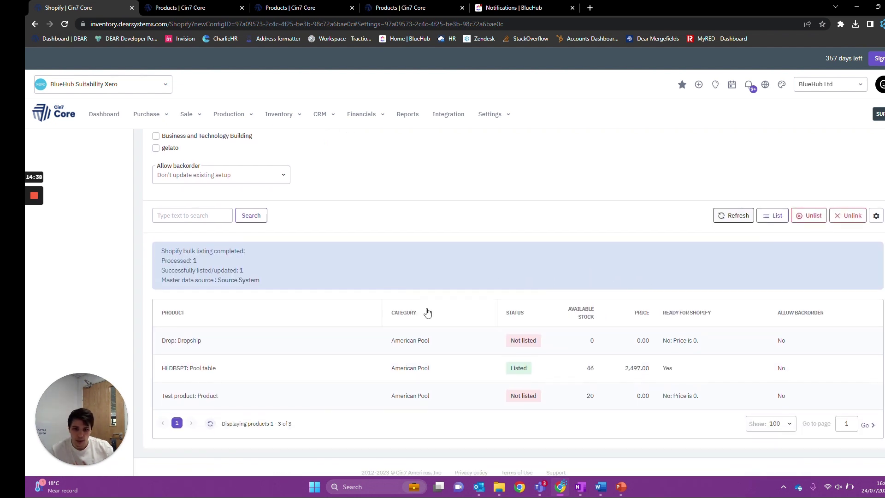
pyautogui.click(739, 216)
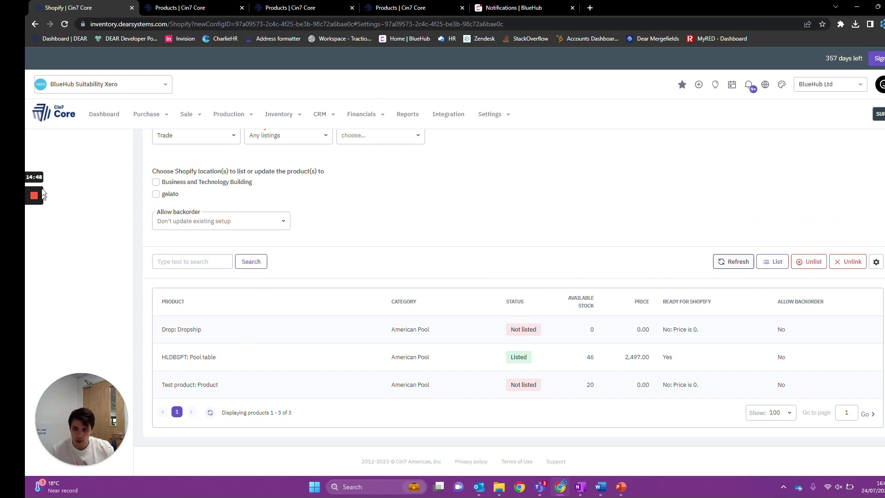
# Switch to the Shopify admin, review Agma Bulk's pricing, inventory and shipping details, and return to the product list
pyautogui.hotkey('ctrl', 'Tab')
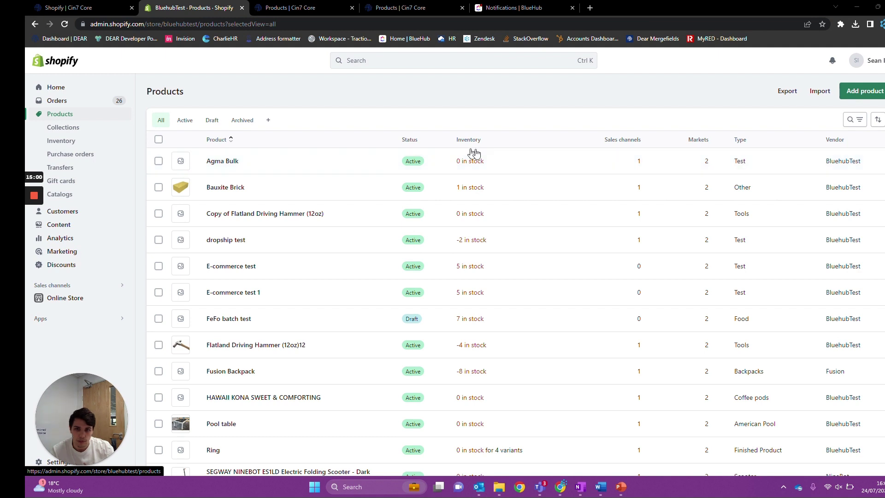
pyautogui.click(519, 165)
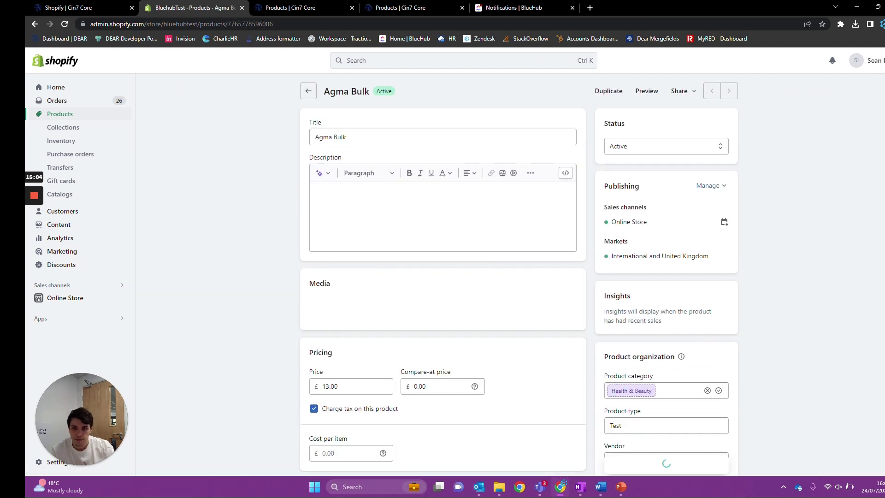
pyautogui.scroll(-6, 474, 208)
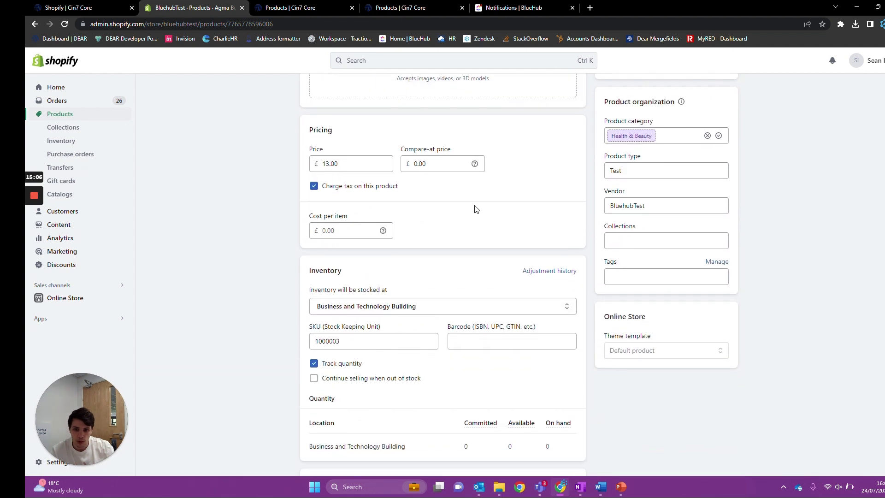
pyautogui.scroll(2, 476, 209)
pyautogui.scroll(-4, 476, 208)
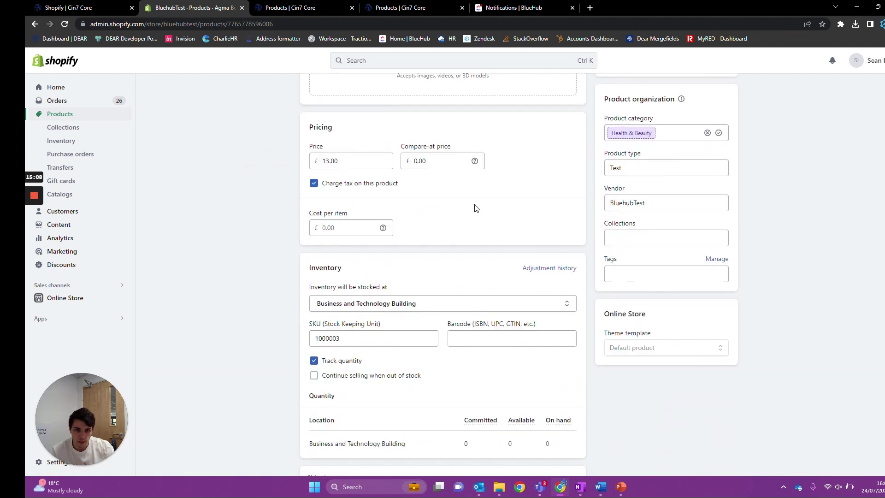
pyautogui.scroll(-3, 476, 208)
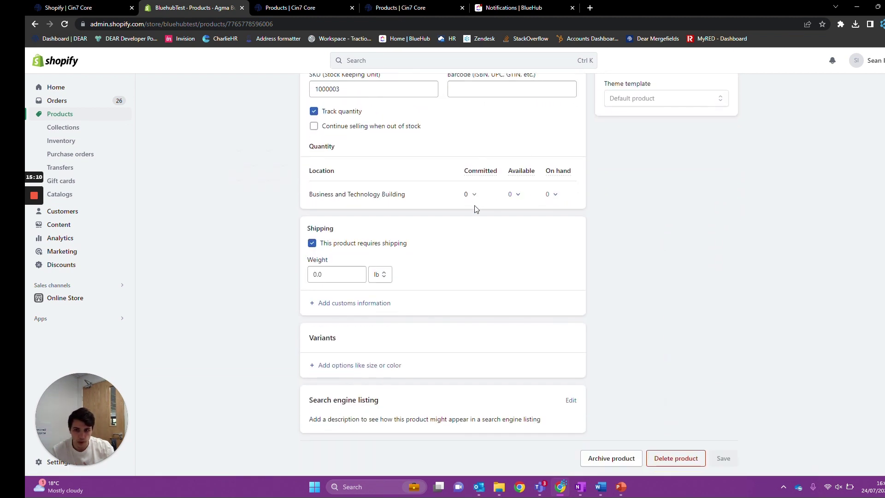
pyautogui.scroll(4, 475, 206)
pyautogui.scroll(7, 475, 206)
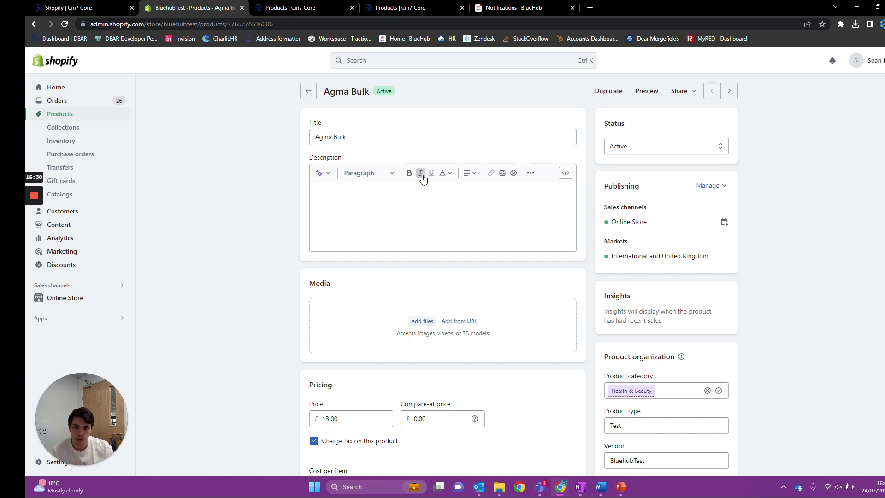
pyautogui.click(308, 94)
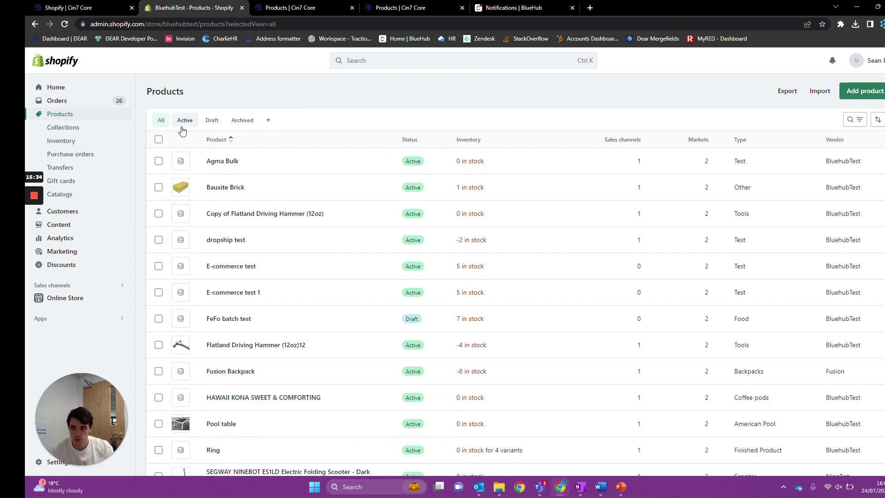
# Start a new Shopify order and add one Agma Bulk from all products
pyautogui.click(99, 105)
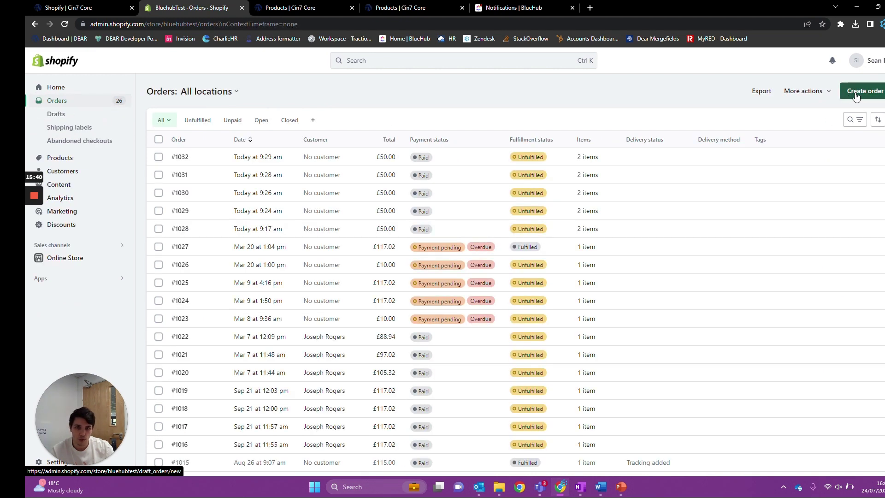
pyautogui.click(856, 93)
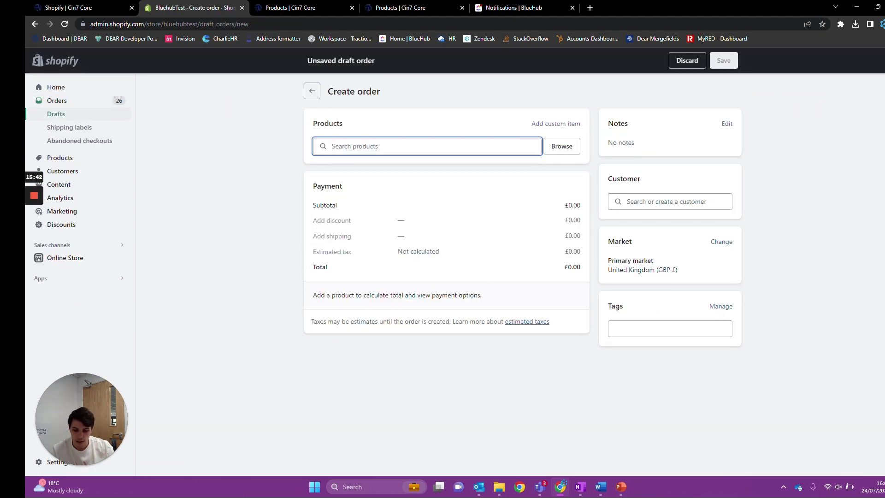
pyautogui.click(561, 146)
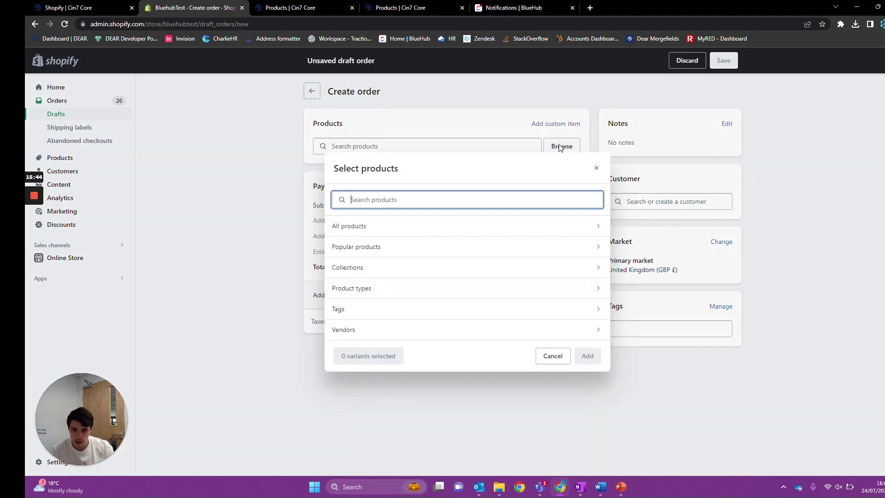
pyautogui.click(482, 225)
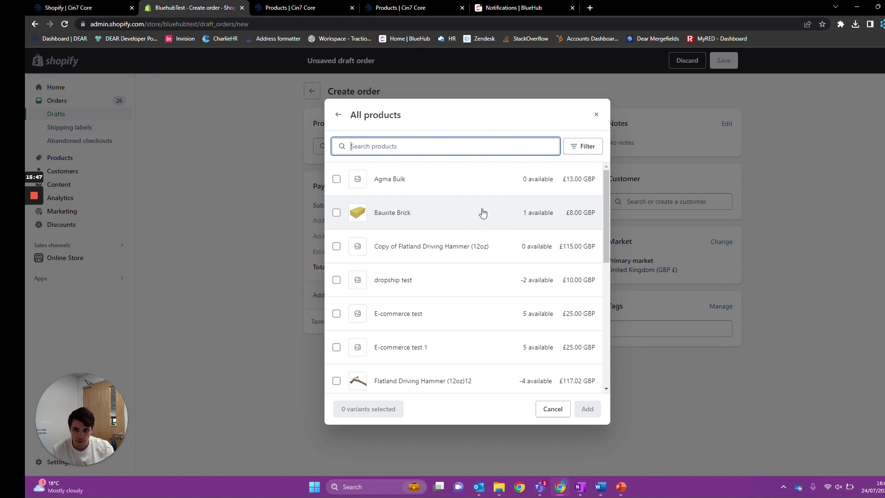
pyautogui.click(482, 185)
pyautogui.click(587, 409)
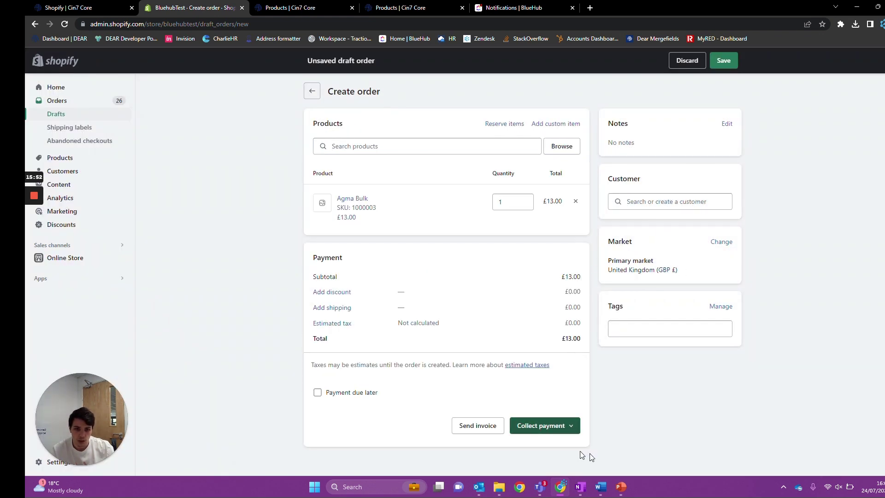
# Mark the Agma Bulk draft order as paid and create the order
pyautogui.click(571, 429)
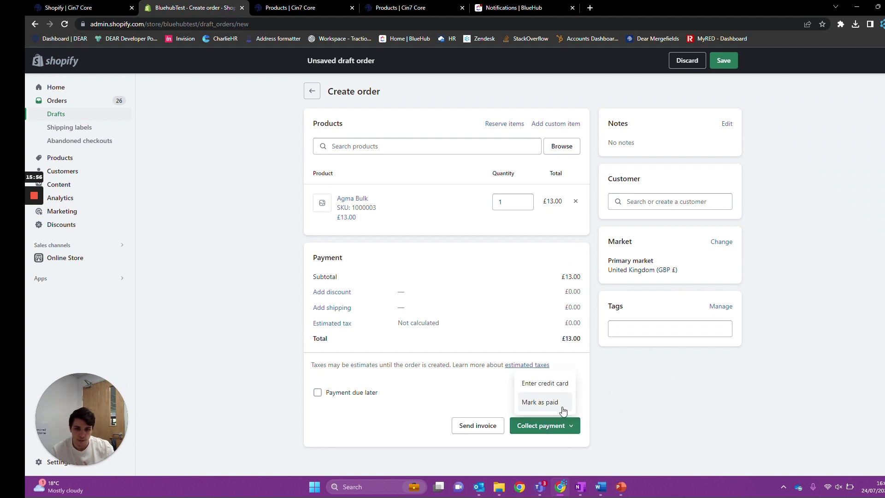
pyautogui.click(562, 408)
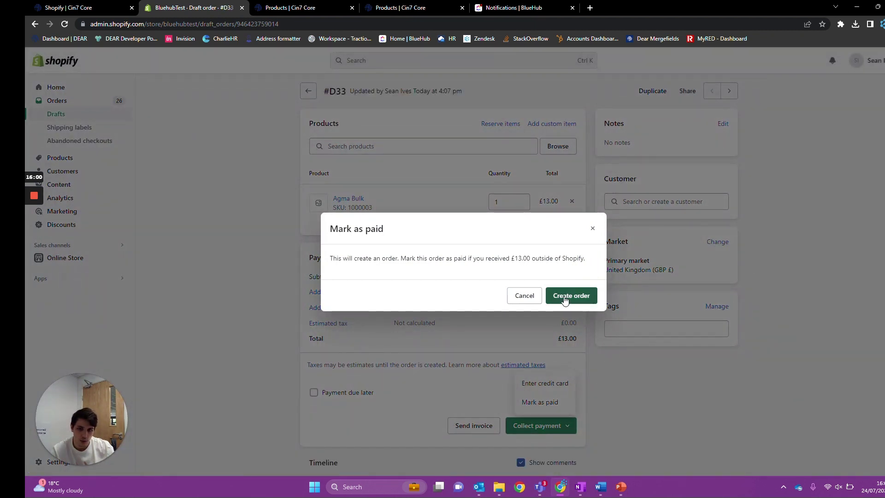
pyautogui.click(565, 299)
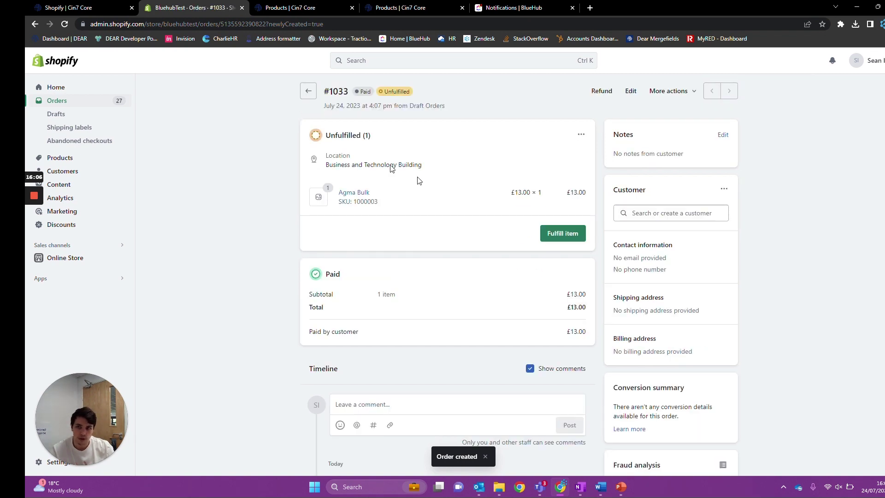
# Return to the Shopify integration setup in Cin7 Core, link the Default payment processor to 001: Barclaycard Business account and try to save
pyautogui.click(59, 6)
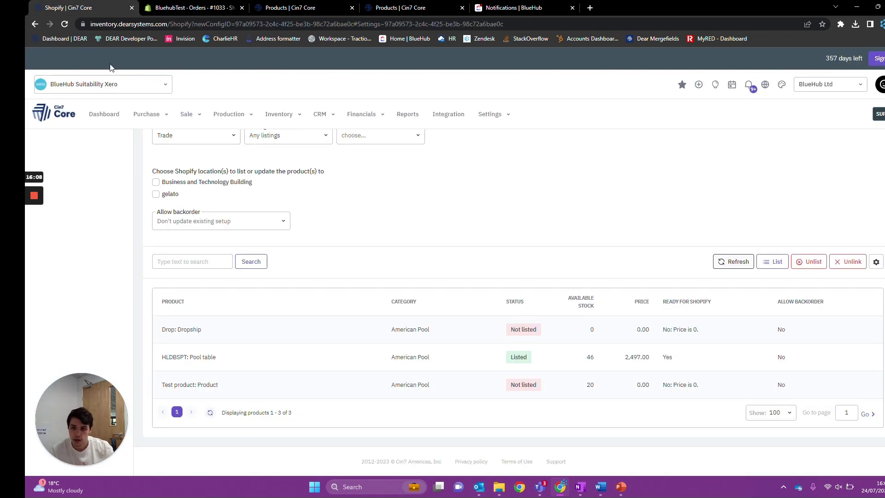
pyautogui.scroll(5, 224, 145)
pyautogui.click(59, 183)
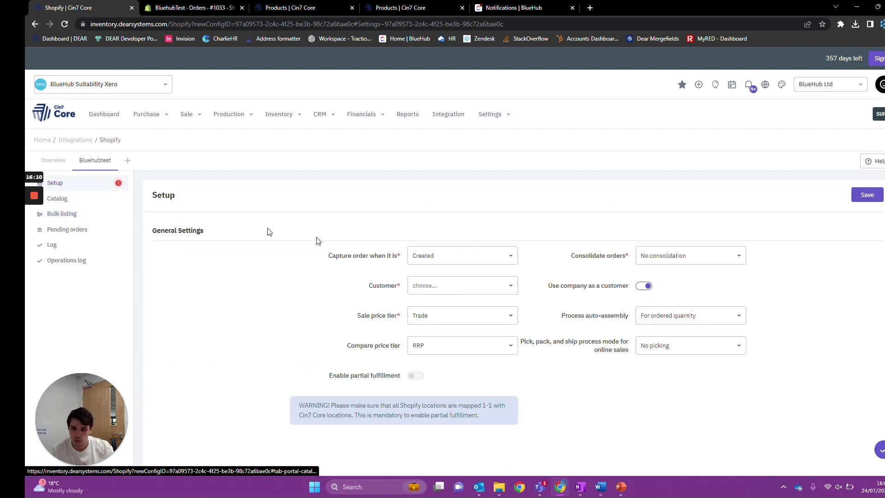
pyautogui.scroll(-5, 323, 254)
pyautogui.scroll(-10, 415, 272)
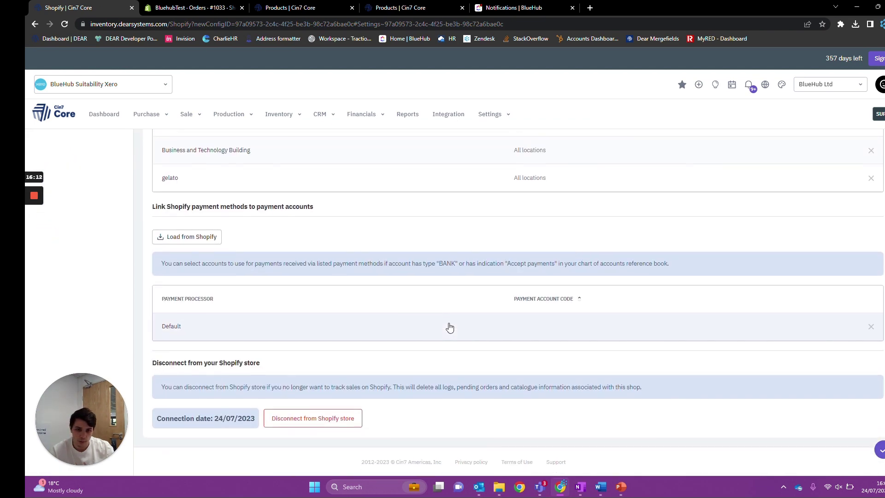
pyautogui.click(547, 326)
pyautogui.click(849, 326)
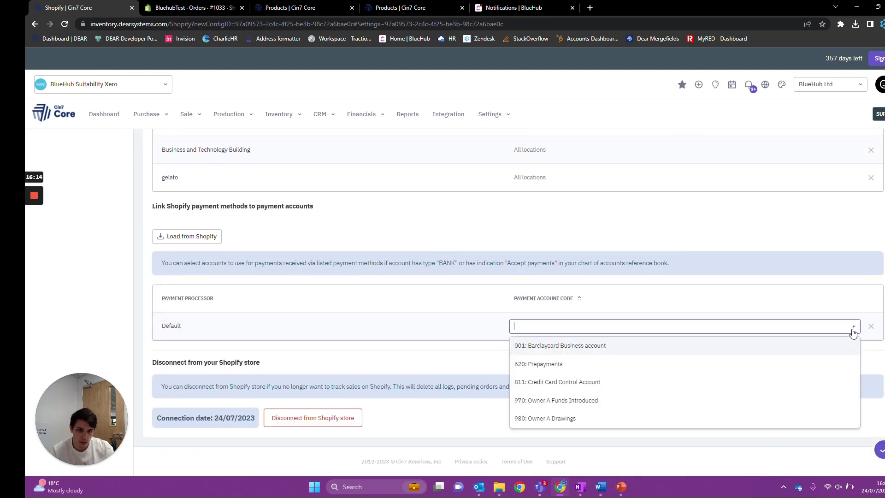
pyautogui.click(662, 344)
pyautogui.moveTo(611, 363); pyautogui.dragTo(828, 438)
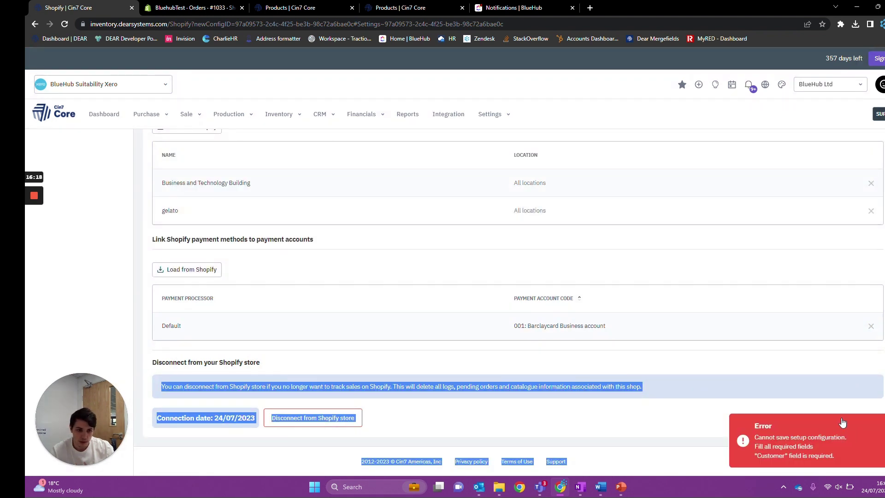
# Set the required customer in the general settings to Shopify customer and save the setup
pyautogui.scroll(10, 747, 296)
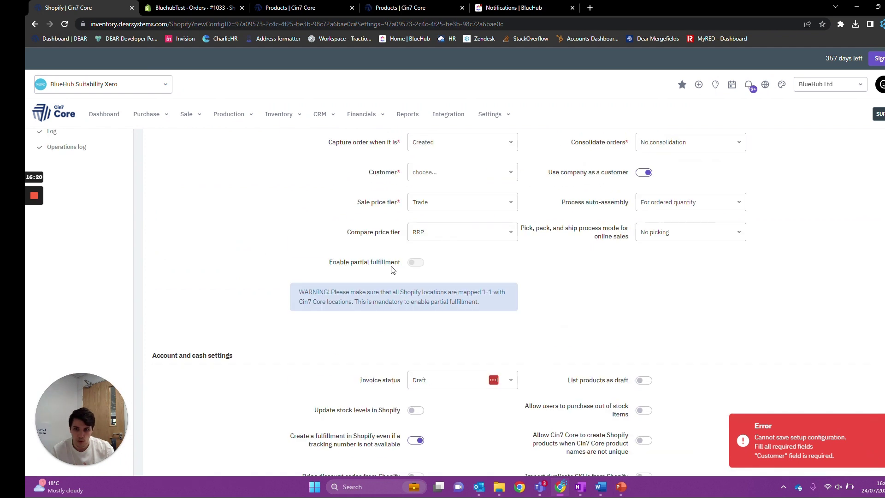
pyautogui.scroll(3, 392, 269)
pyautogui.click(509, 290)
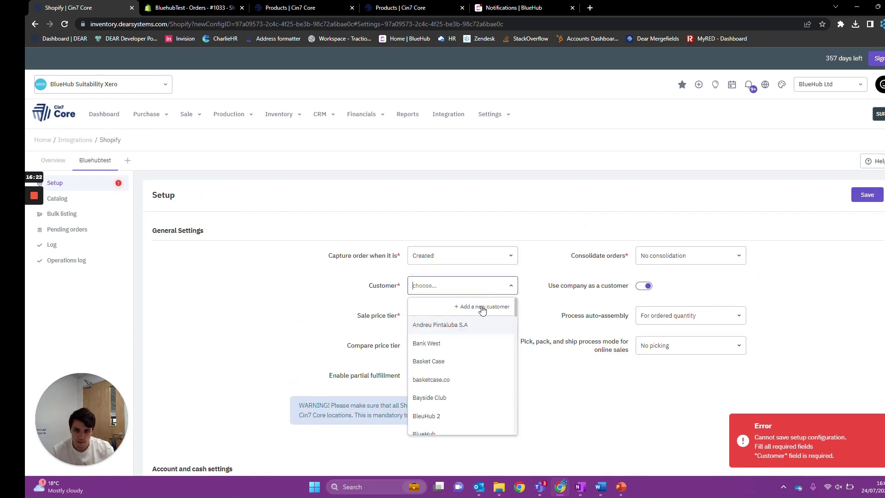
pyautogui.write('stomer')
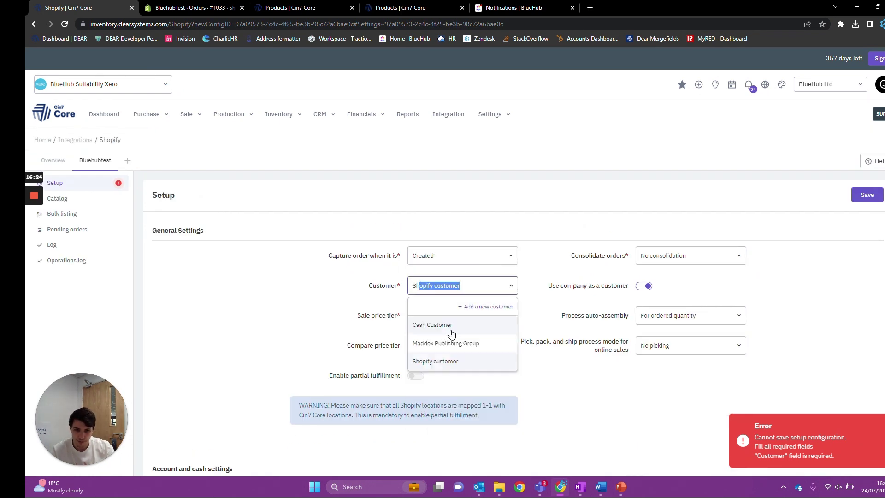
pyautogui.click(458, 360)
pyautogui.click(842, 436)
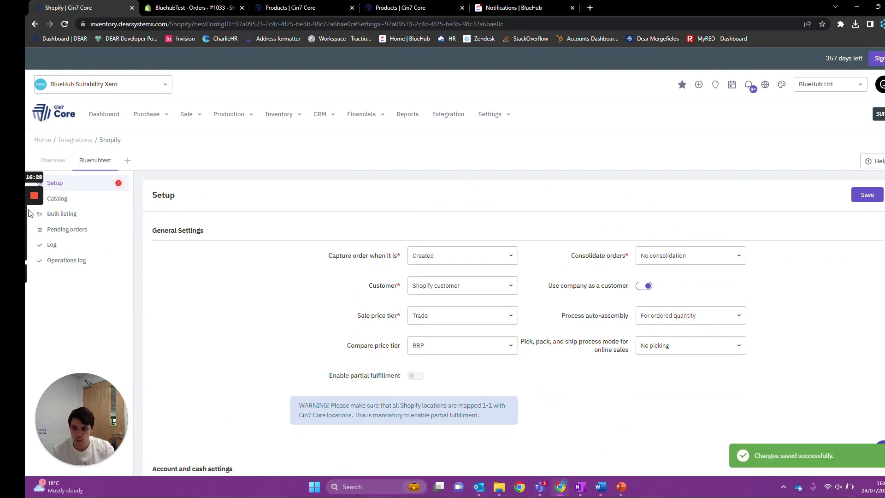
# Load the Shopify orders created since 24/07/2023 into the pending orders and review the loaded list
pyautogui.click(86, 229)
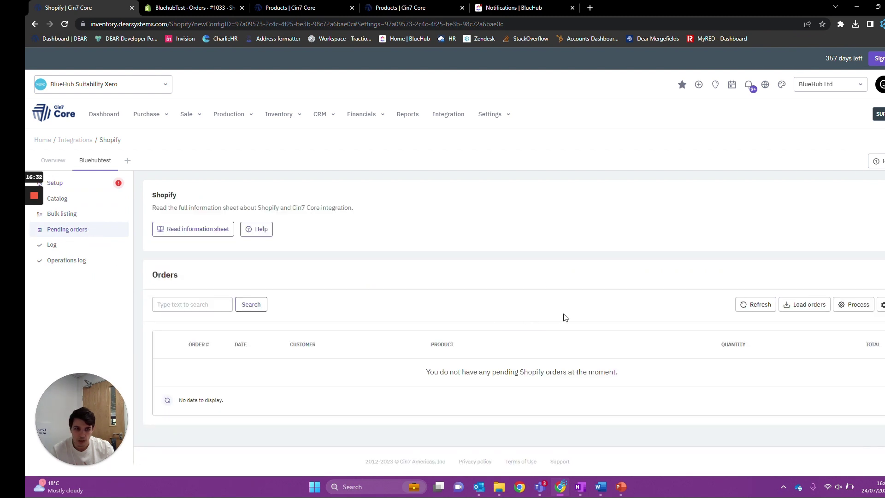
pyautogui.click(801, 305)
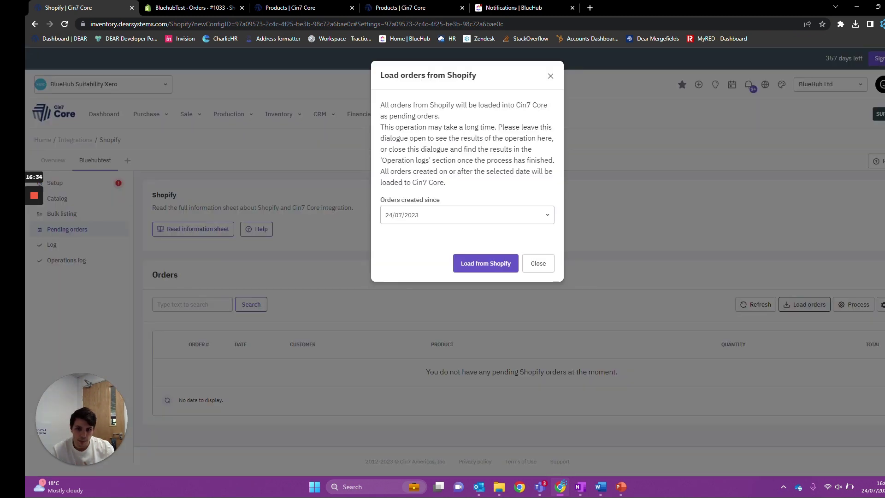
pyautogui.click(534, 268)
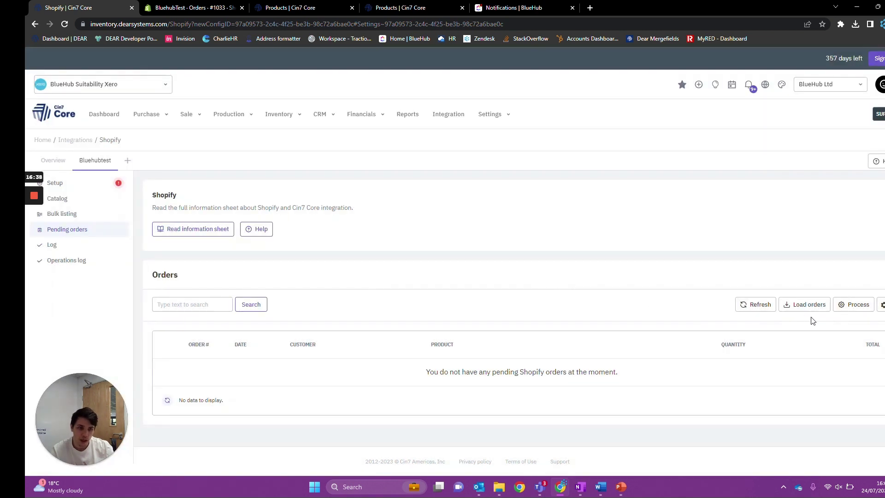
pyautogui.click(795, 308)
pyautogui.click(497, 266)
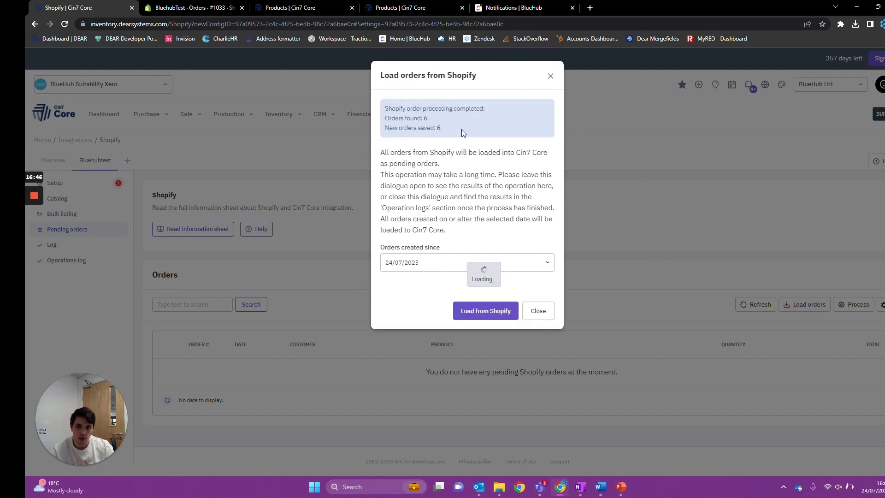
pyautogui.click(538, 311)
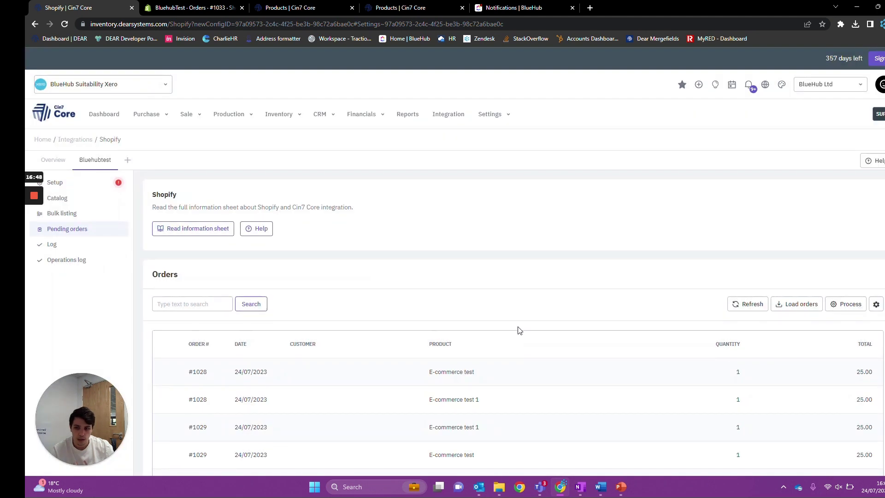
pyautogui.scroll(-4, 406, 259)
pyautogui.scroll(3, 433, 305)
pyautogui.scroll(-1, 433, 305)
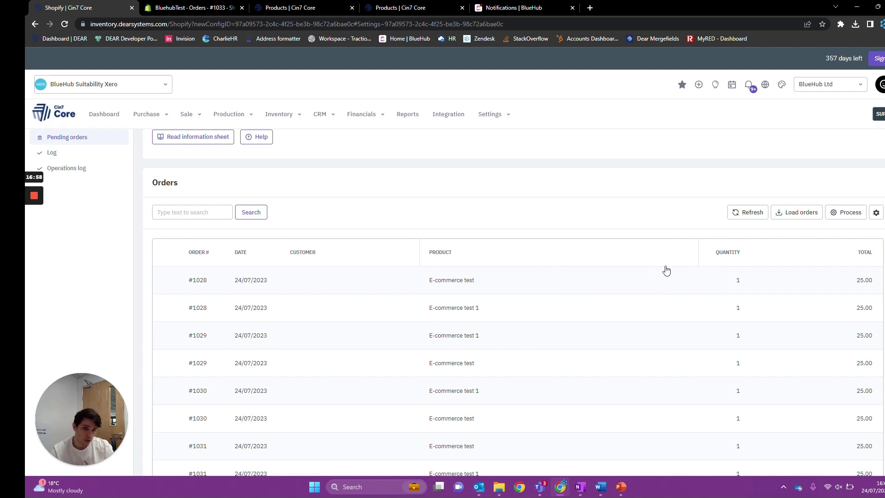
# Try to process the pending Shopify orders and view the error details on the first order line
pyautogui.click(846, 212)
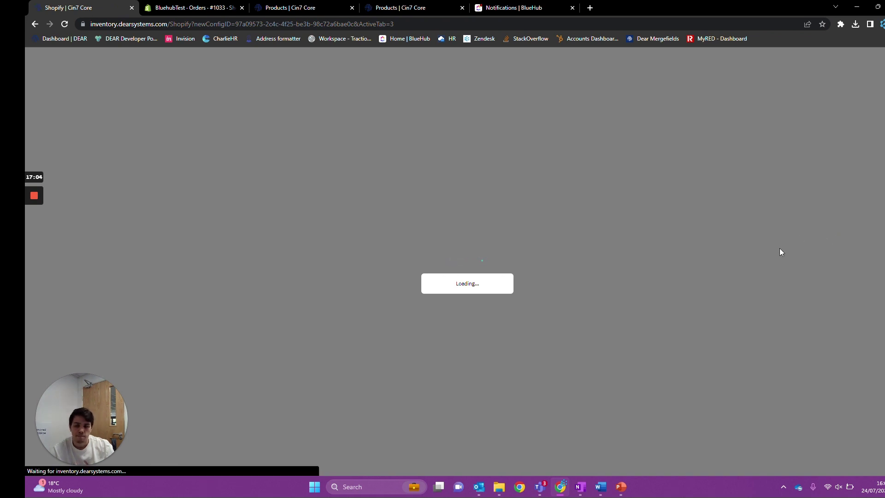
pyautogui.scroll(-5, 415, 330)
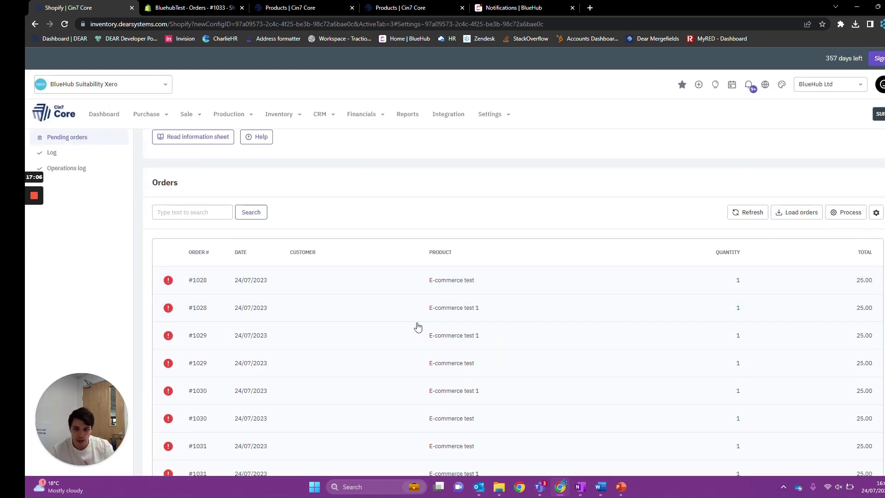
pyautogui.scroll(1, 406, 318)
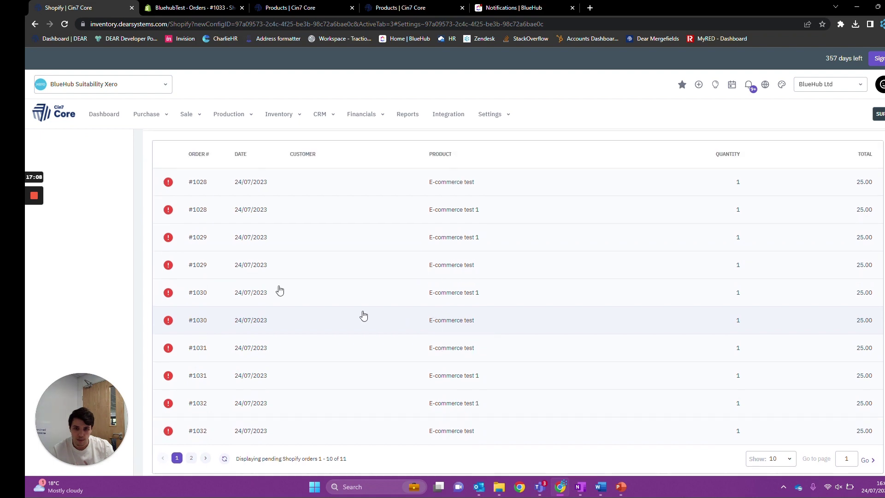
pyautogui.click(169, 191)
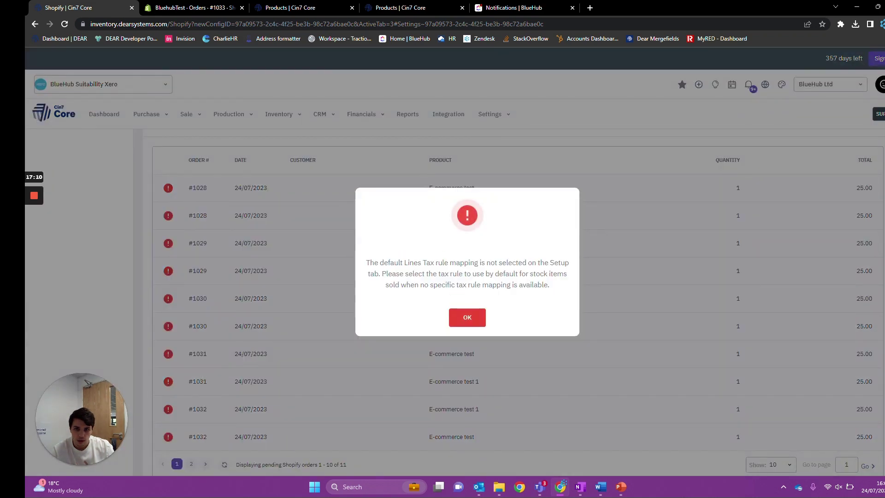
pyautogui.click(467, 318)
pyautogui.scroll(4, 478, 316)
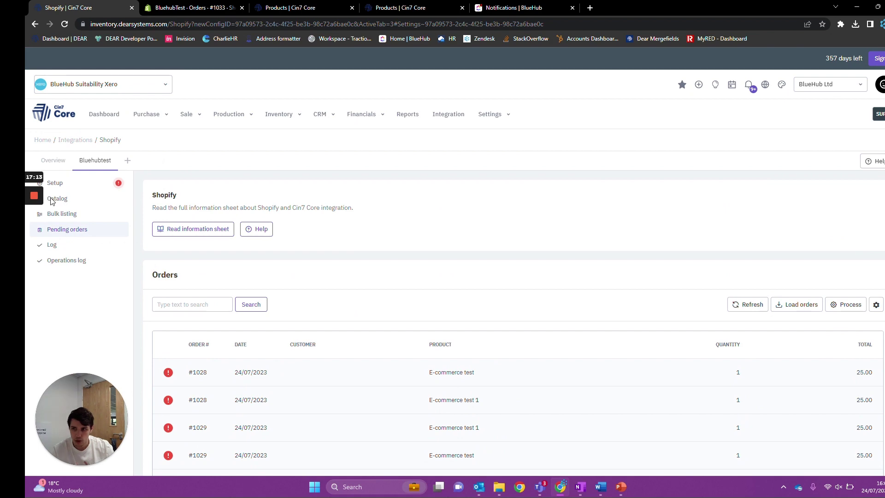
# In the Shopify integration setup, link both Default Lines Tax and Default Shipping Tax to the 20% (VAT on Income) tax rule
pyautogui.click(73, 186)
pyautogui.scroll(-5, 504, 332)
pyautogui.scroll(-5, 505, 331)
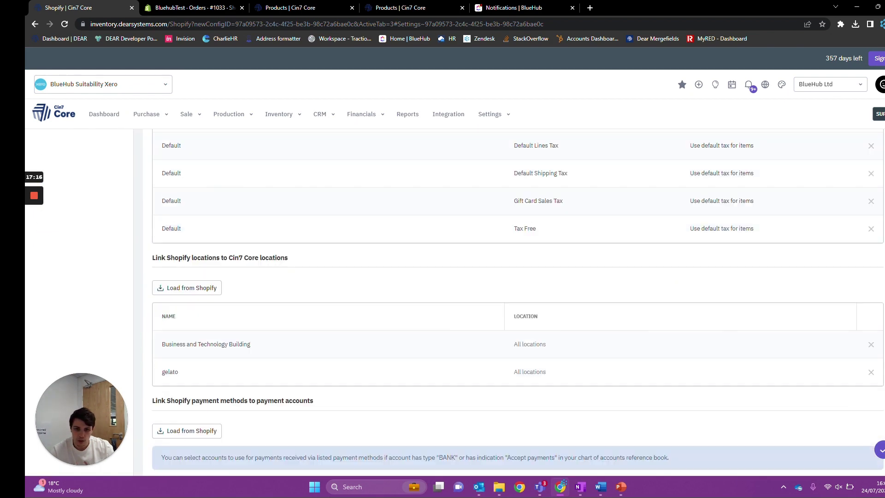
pyautogui.scroll(1, 643, 261)
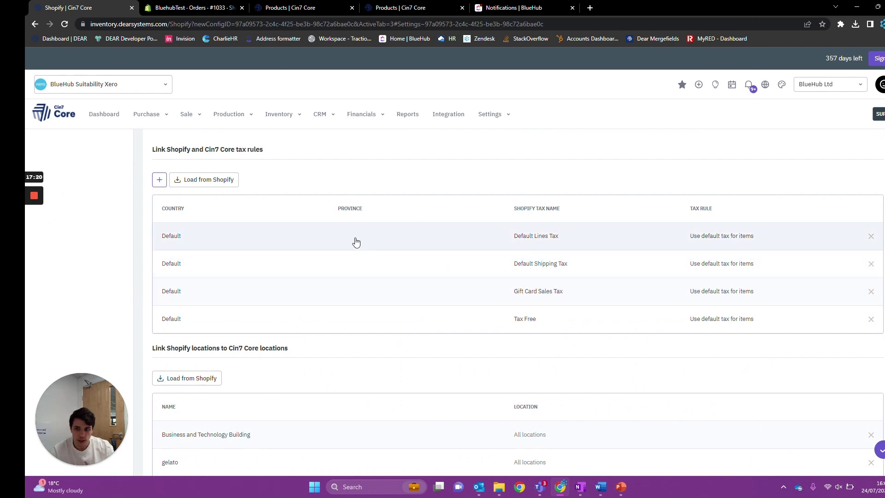
pyautogui.click(736, 238)
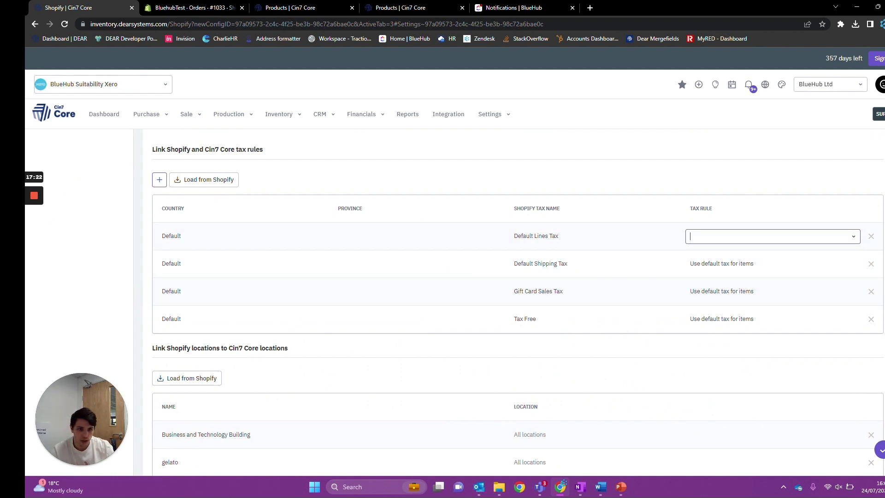
pyautogui.click(851, 238)
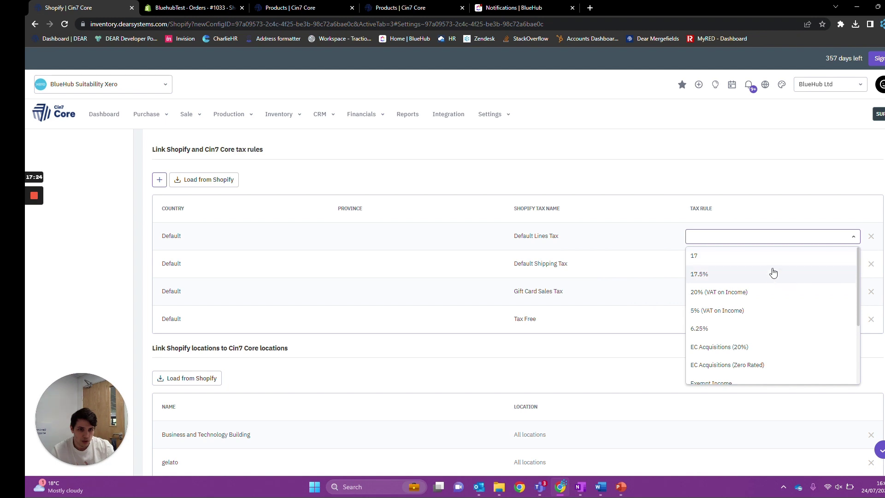
pyautogui.click(769, 292)
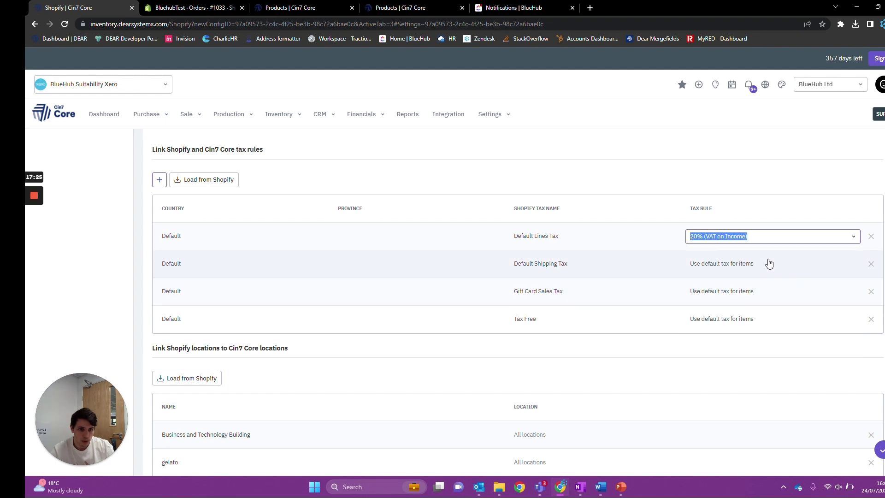
pyautogui.click(802, 267)
pyautogui.click(749, 312)
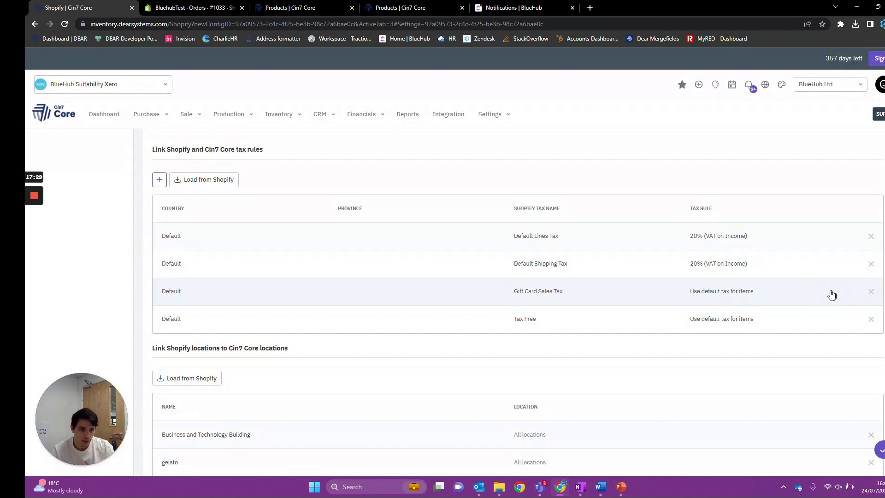
# Link Gift Card Sales Tax to 20% (VAT on Income) and Tax Free to Exempt Income, and save the setup
pyautogui.click(832, 295)
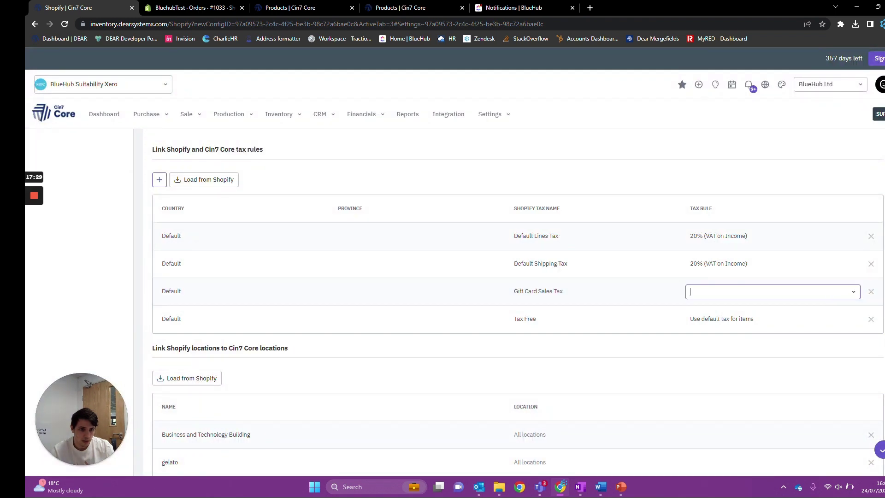
pyautogui.click(855, 295)
pyautogui.click(755, 348)
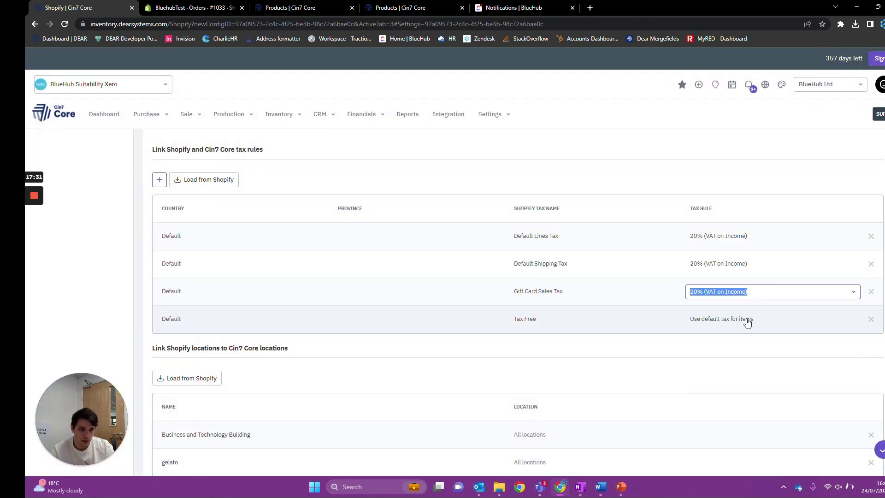
pyautogui.click(777, 325)
pyautogui.click(853, 320)
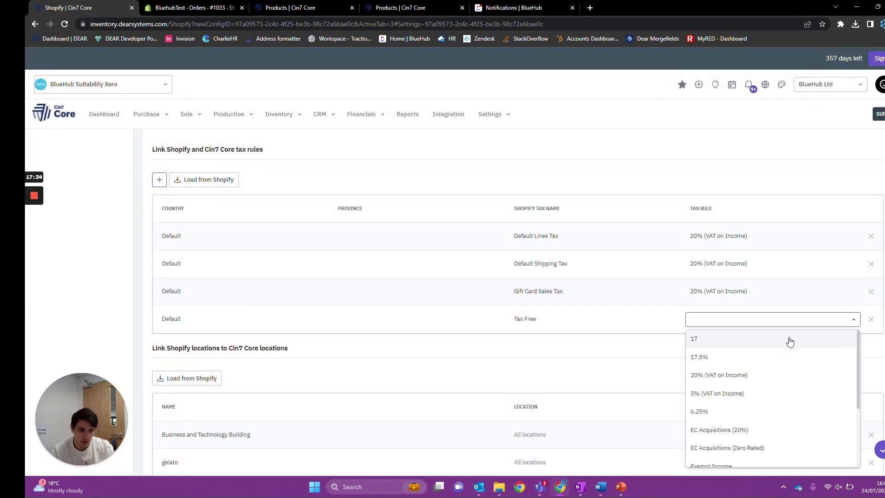
pyautogui.scroll(-1, 784, 405)
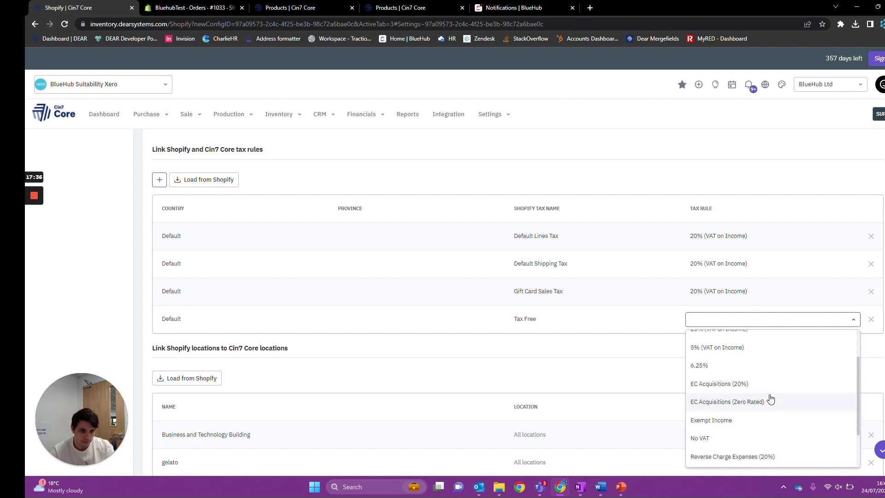
pyautogui.click(762, 418)
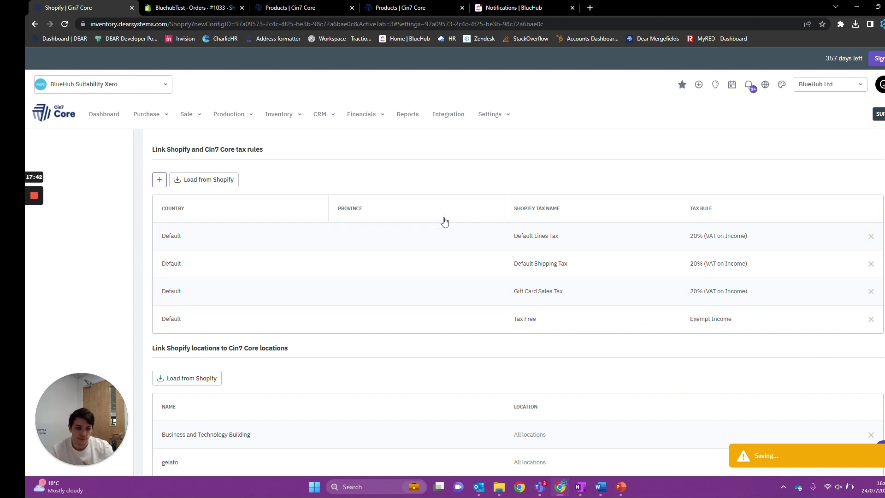
pyautogui.scroll(1, 444, 223)
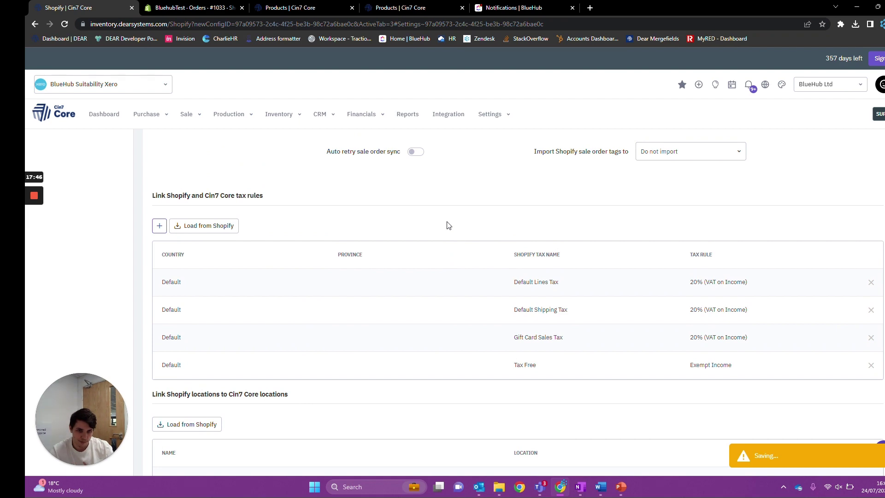
pyautogui.scroll(-3, 448, 225)
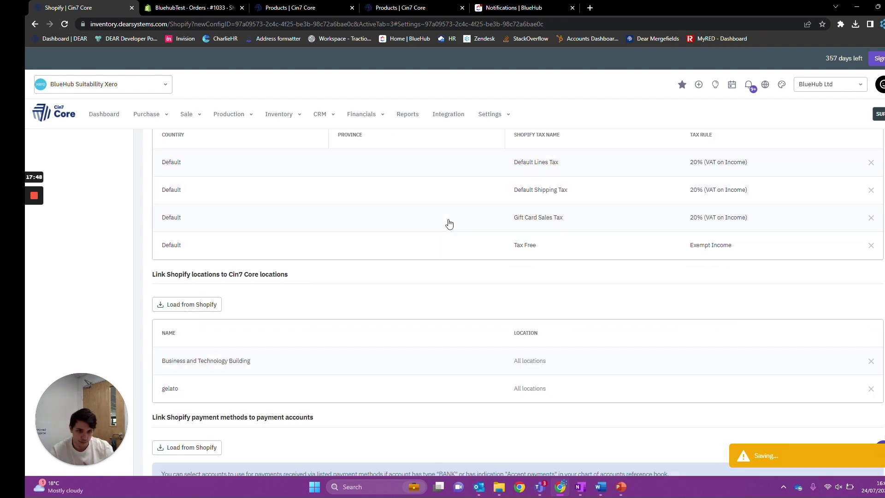
pyautogui.scroll(15, 449, 225)
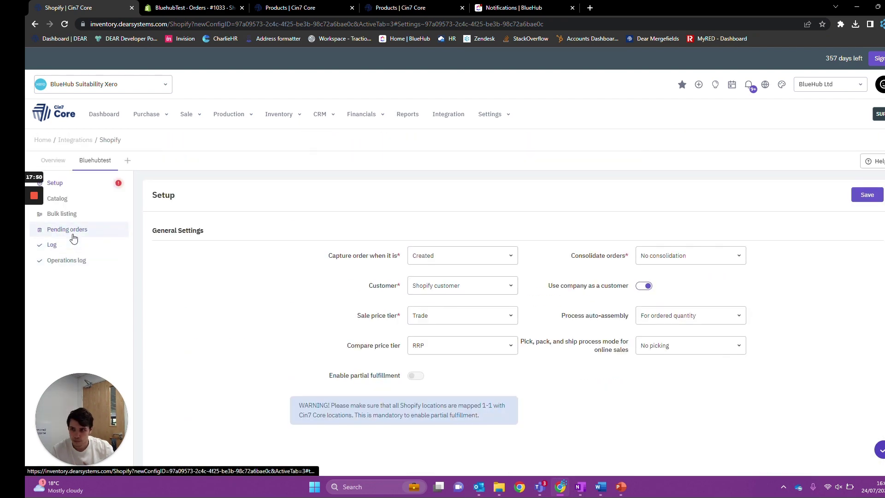
# Return to the pending Shopify orders and process them again, checking the error on the first order line
pyautogui.click(74, 248)
pyautogui.click(77, 233)
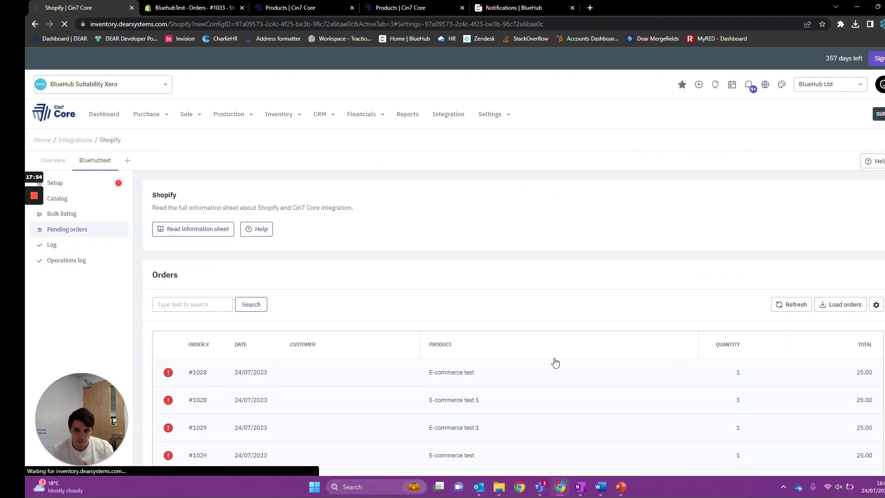
pyautogui.click(168, 375)
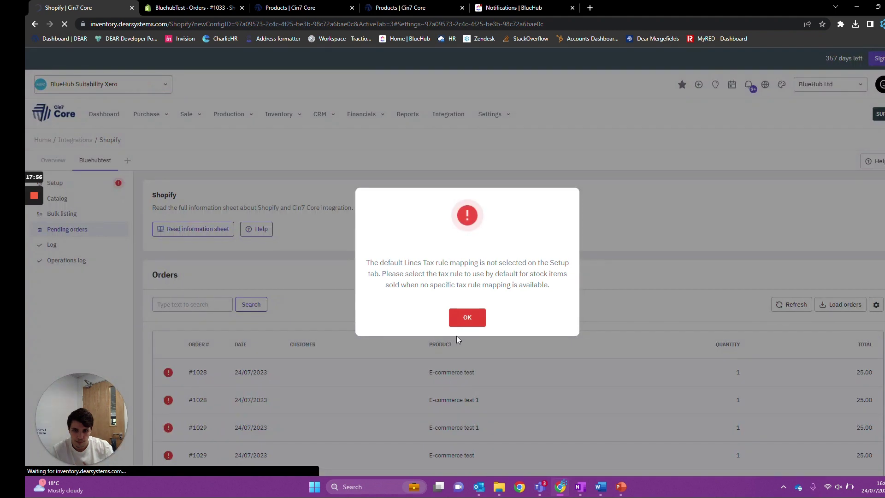
pyautogui.click(467, 318)
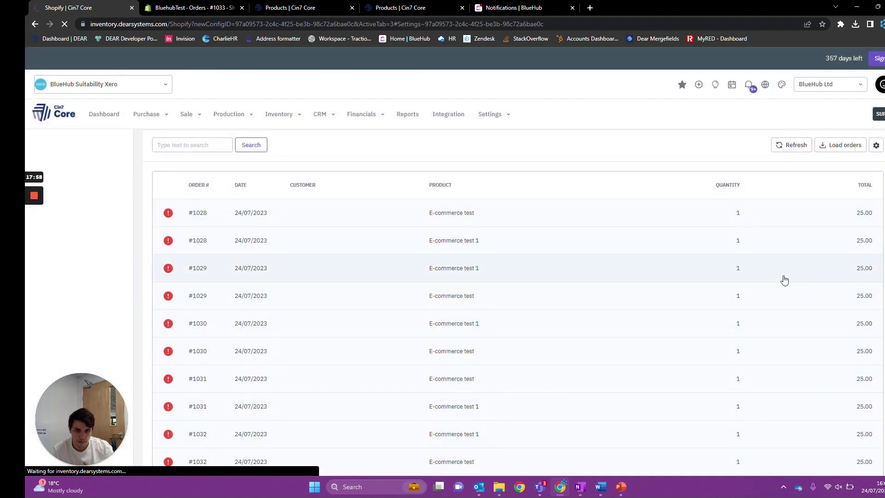
pyautogui.click(840, 284)
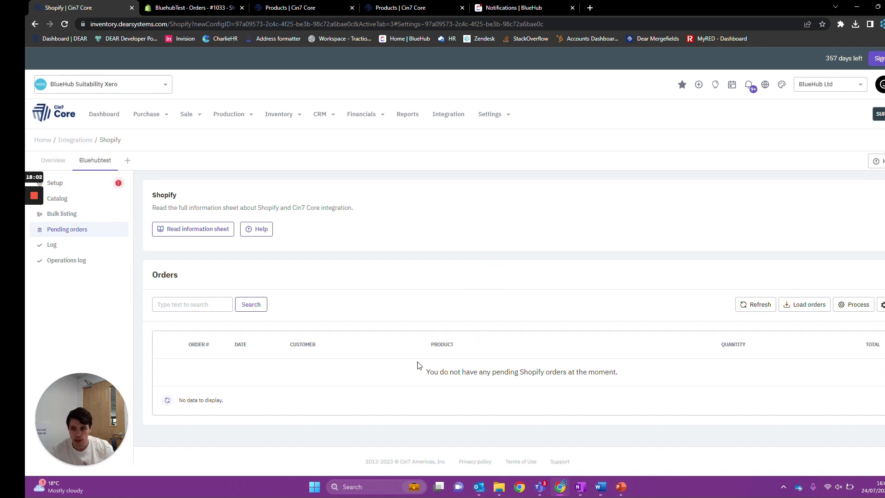
# Review the captured orders in the Shopify log and open the first processed order's sale task in a new tab
pyautogui.click(92, 245)
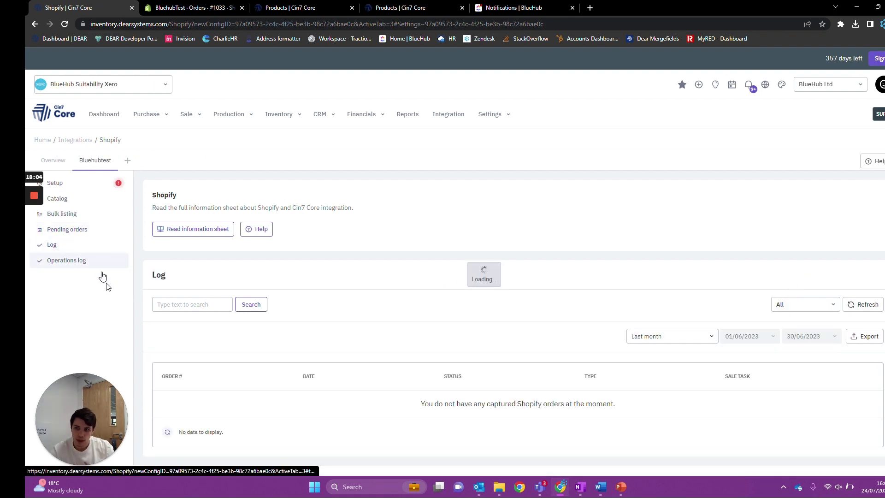
pyautogui.scroll(-1, 411, 345)
pyautogui.scroll(-2, 415, 304)
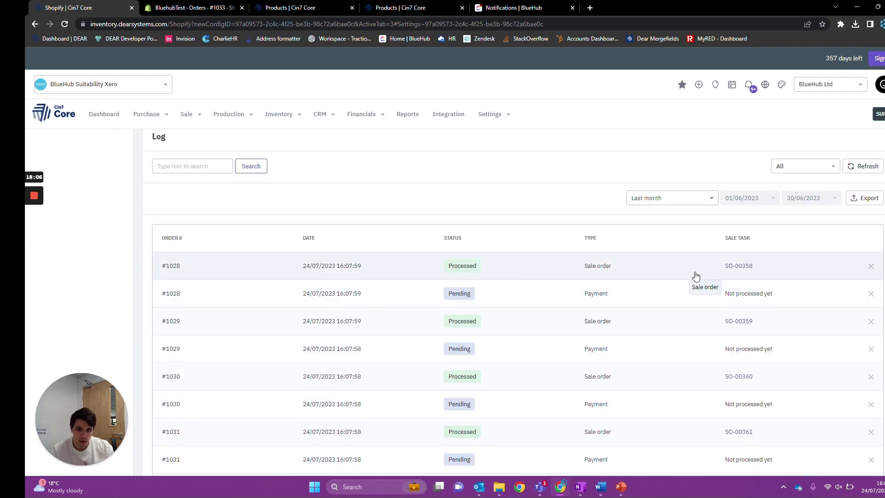
pyautogui.scroll(-2, 692, 304)
pyautogui.scroll(2, 680, 330)
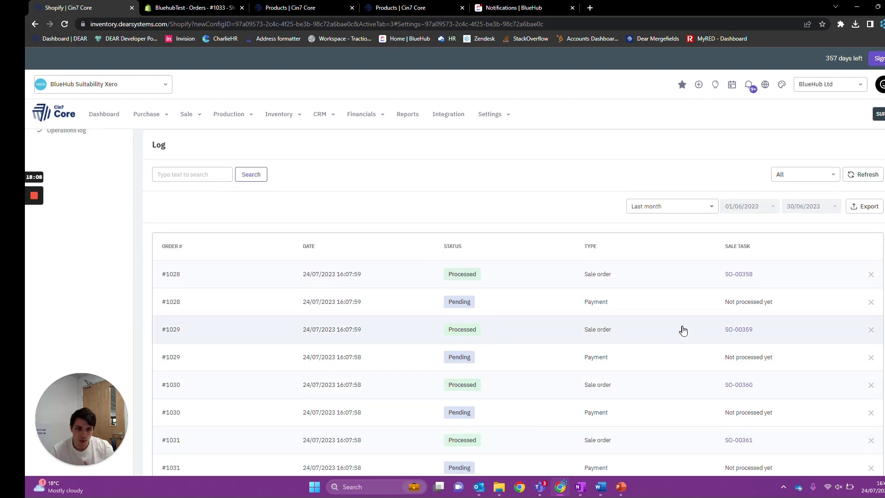
pyautogui.scroll(1, 491, 308)
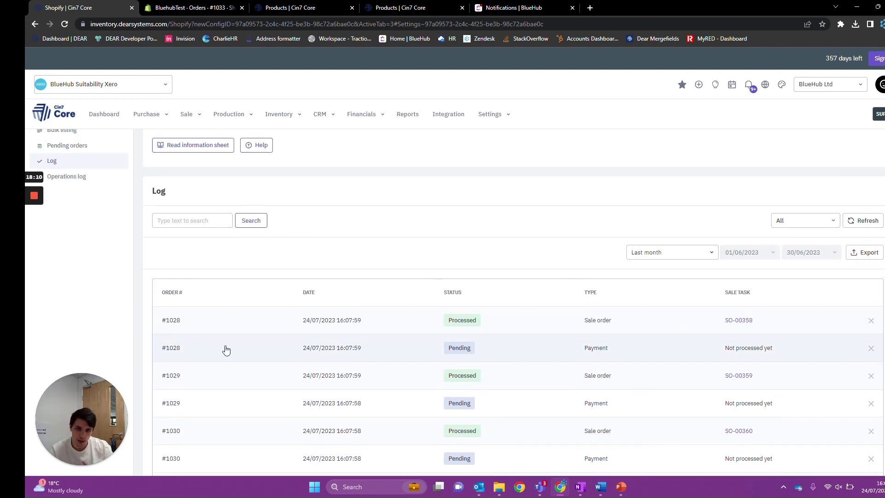
pyautogui.rightClick(744, 326)
pyautogui.click(775, 328)
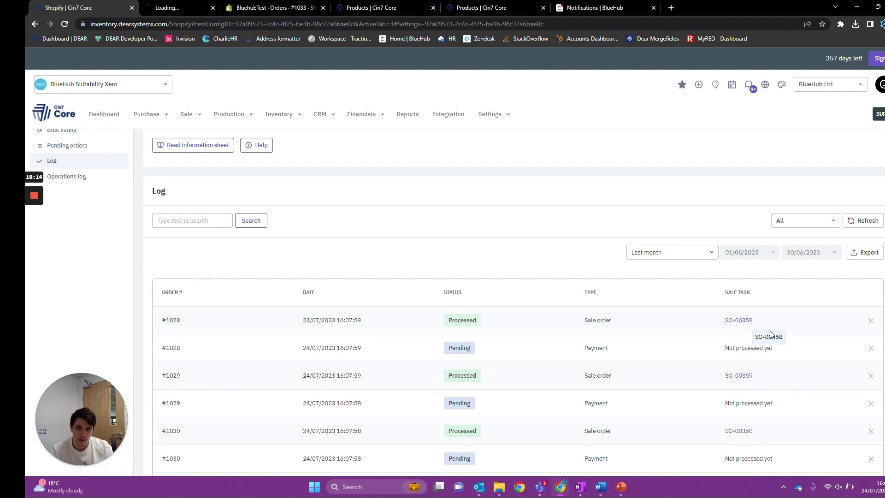
pyautogui.click(198, 7)
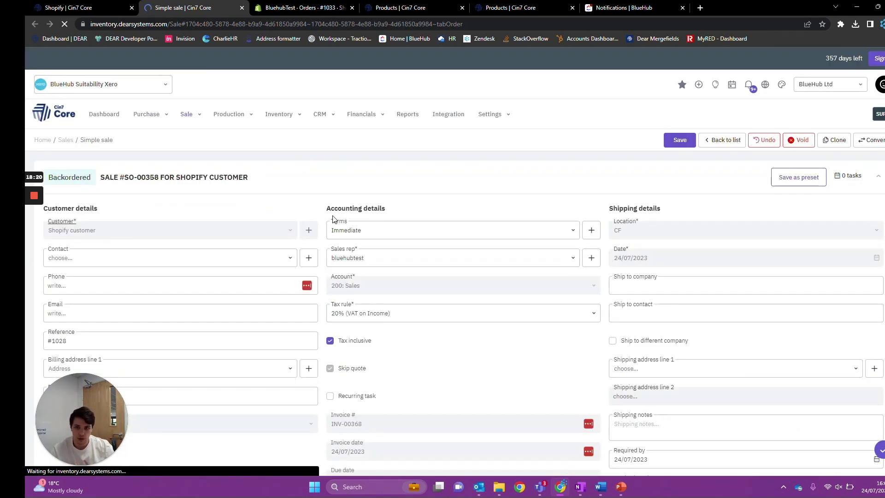
# Examine the Shopify customer's simple sale, checking the customer details, order lines, tax rule and the Reference field holding the Shopify order number
pyautogui.scroll(-1, 334, 220)
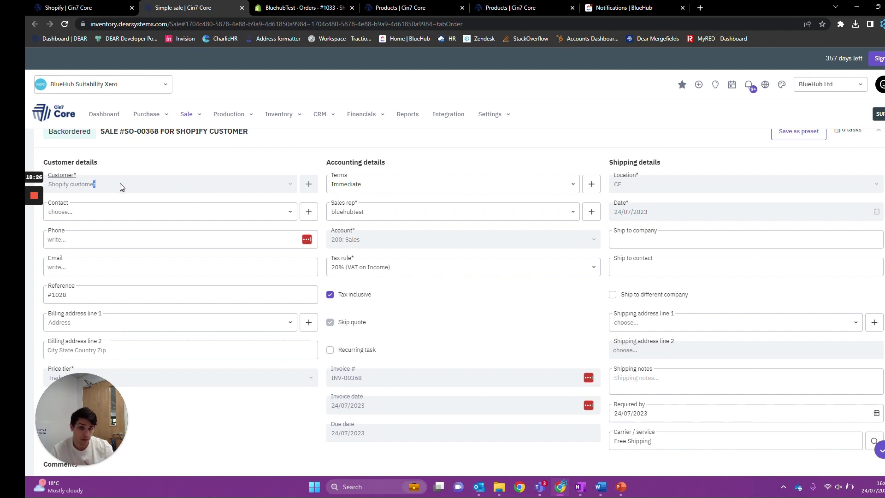
pyautogui.scroll(-8, 138, 189)
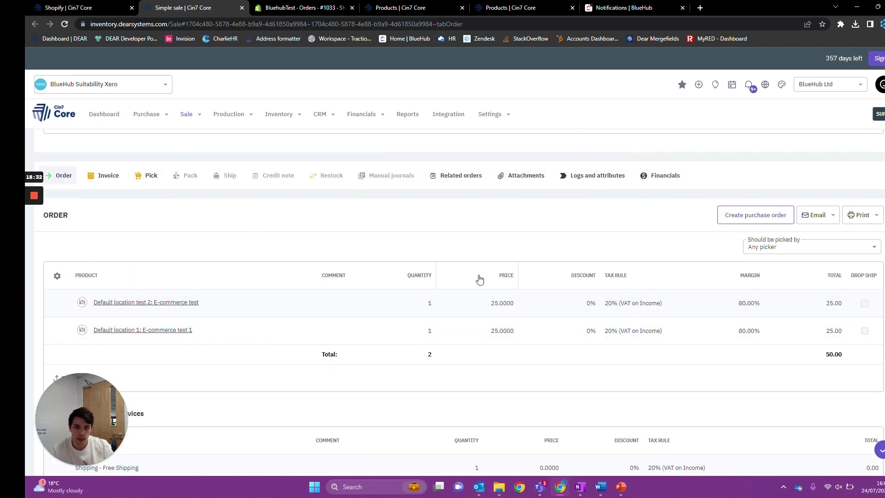
pyautogui.scroll(2, 246, 303)
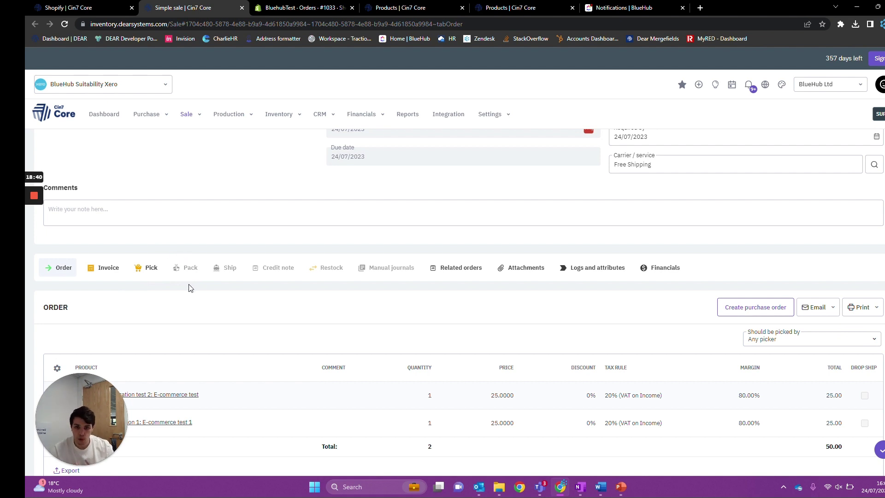
pyautogui.scroll(5, 201, 289)
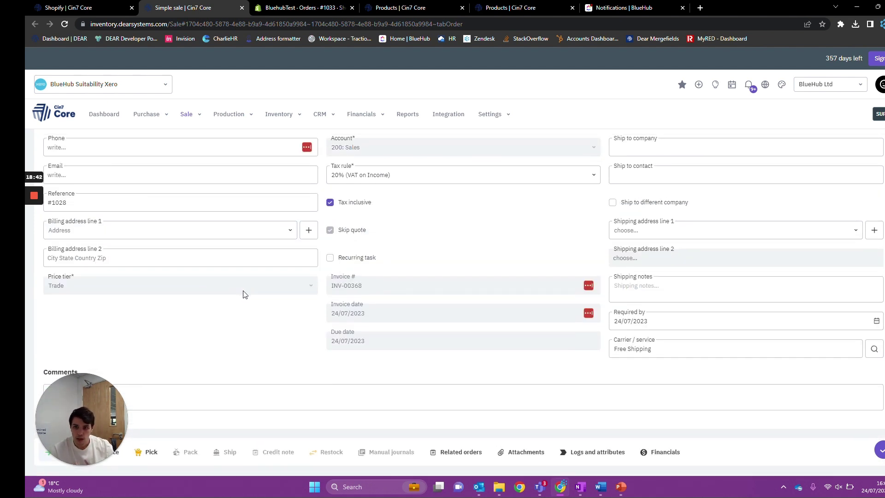
pyautogui.click(57, 249)
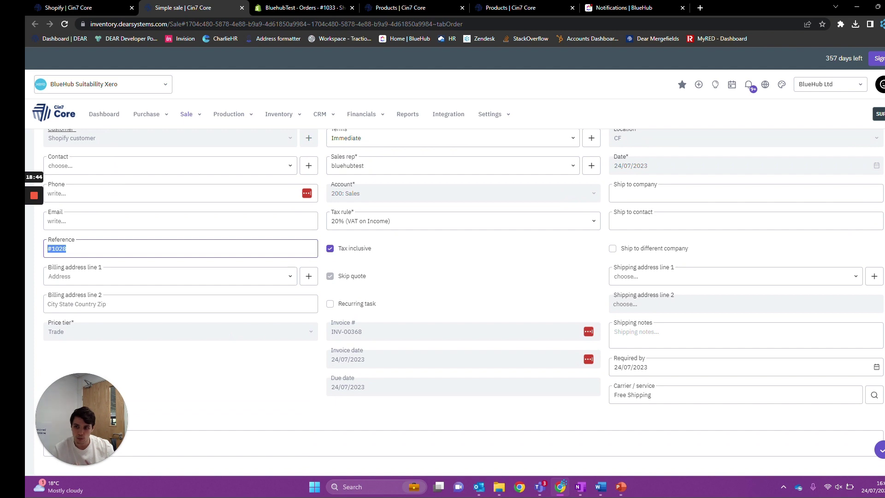
pyautogui.doubleClick(59, 249)
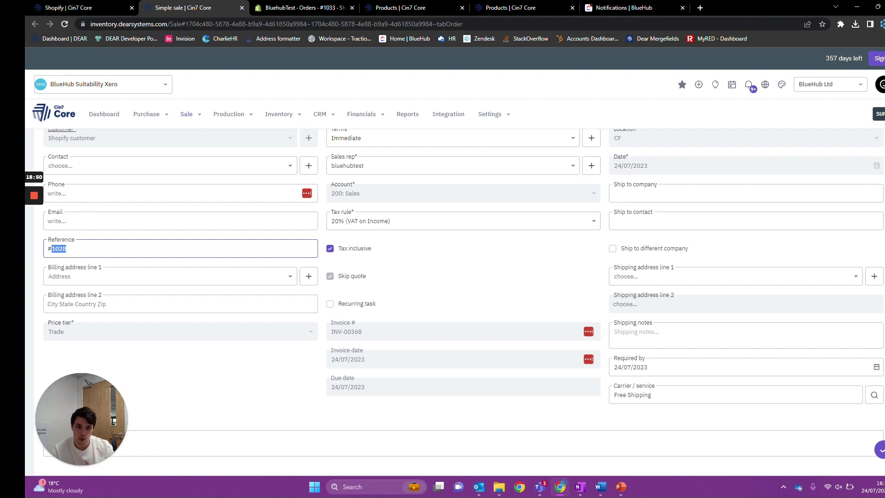
pyautogui.click(236, 376)
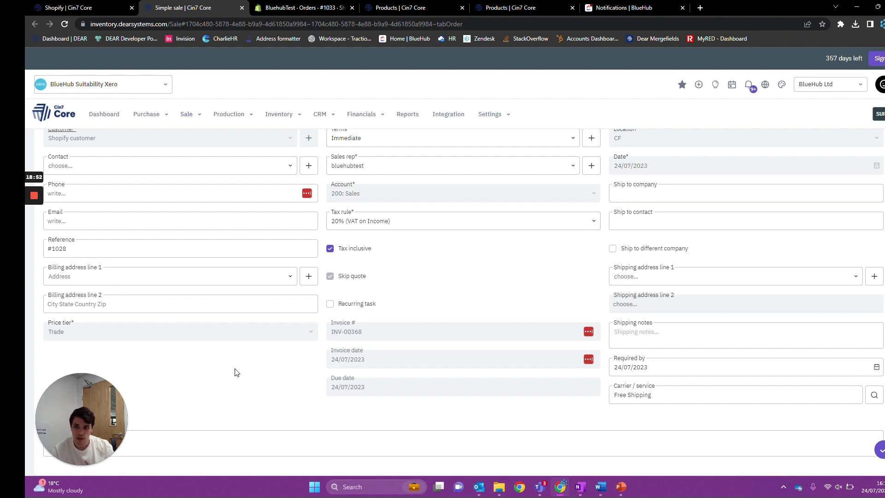
pyautogui.scroll(2, 235, 373)
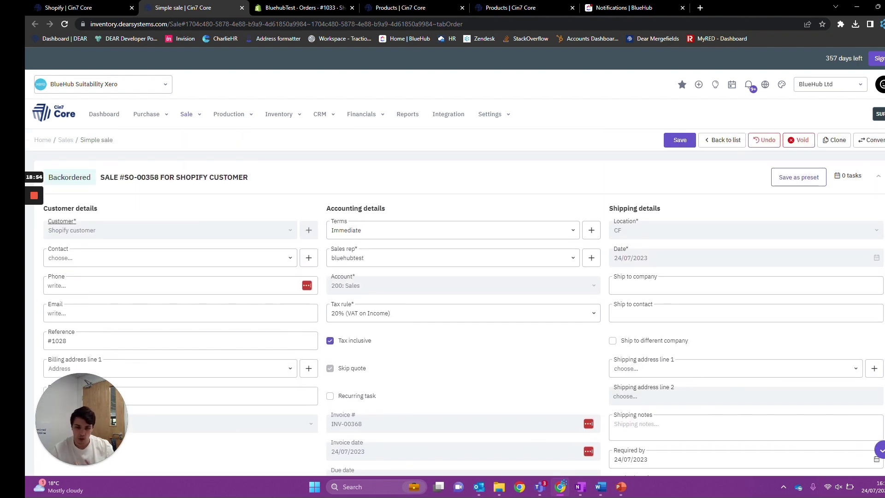